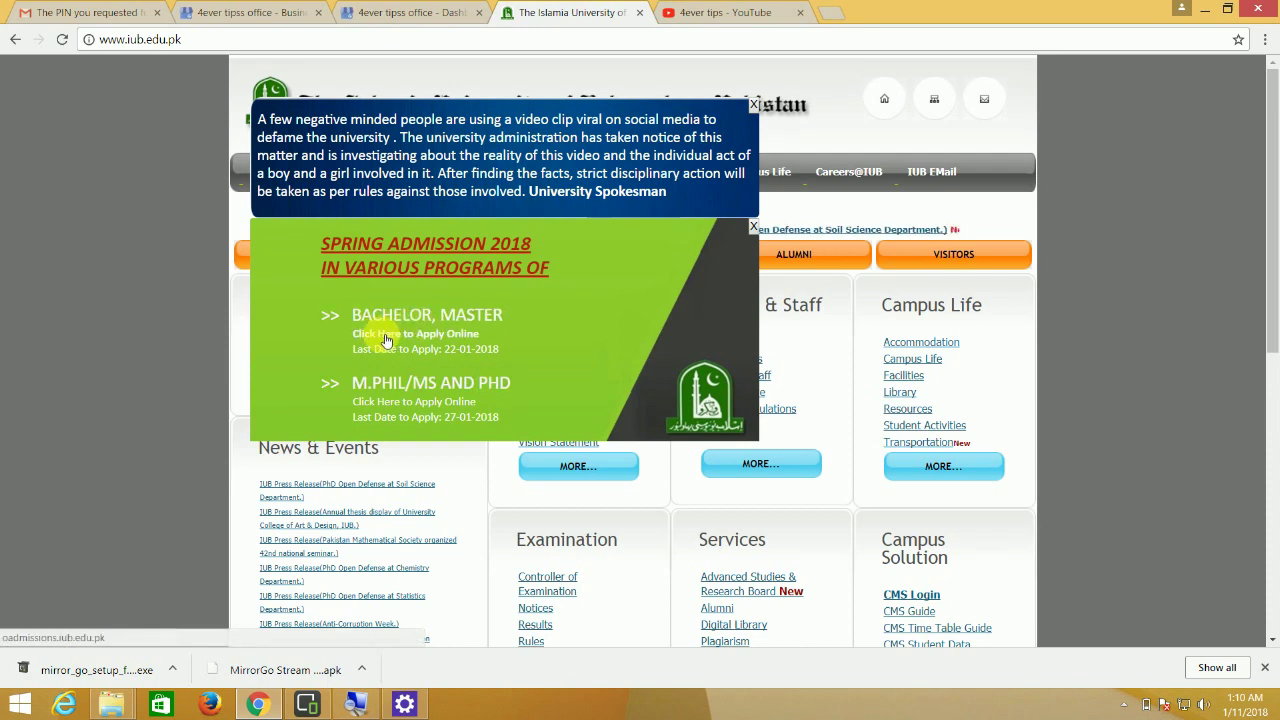
- Open the online application portal for Bachelor and Master programmes and bring up the New Candidate Registration form
left_click(437, 338)
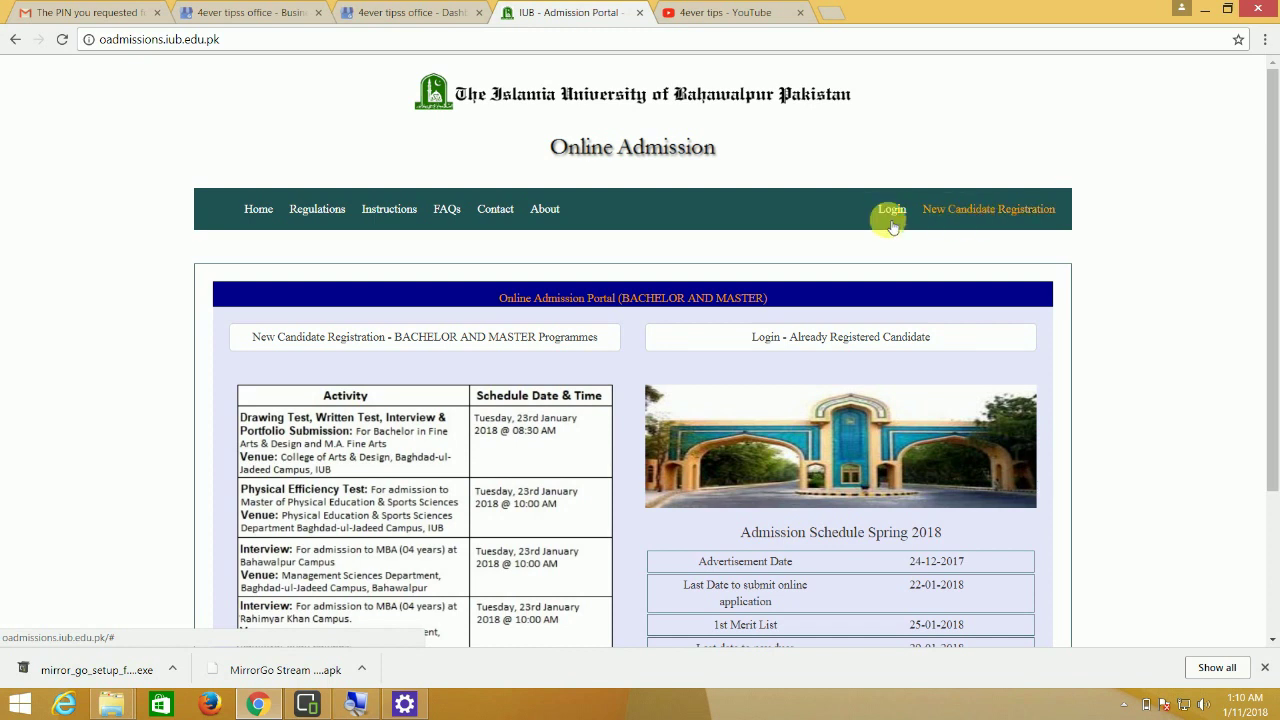
left_click(945, 210)
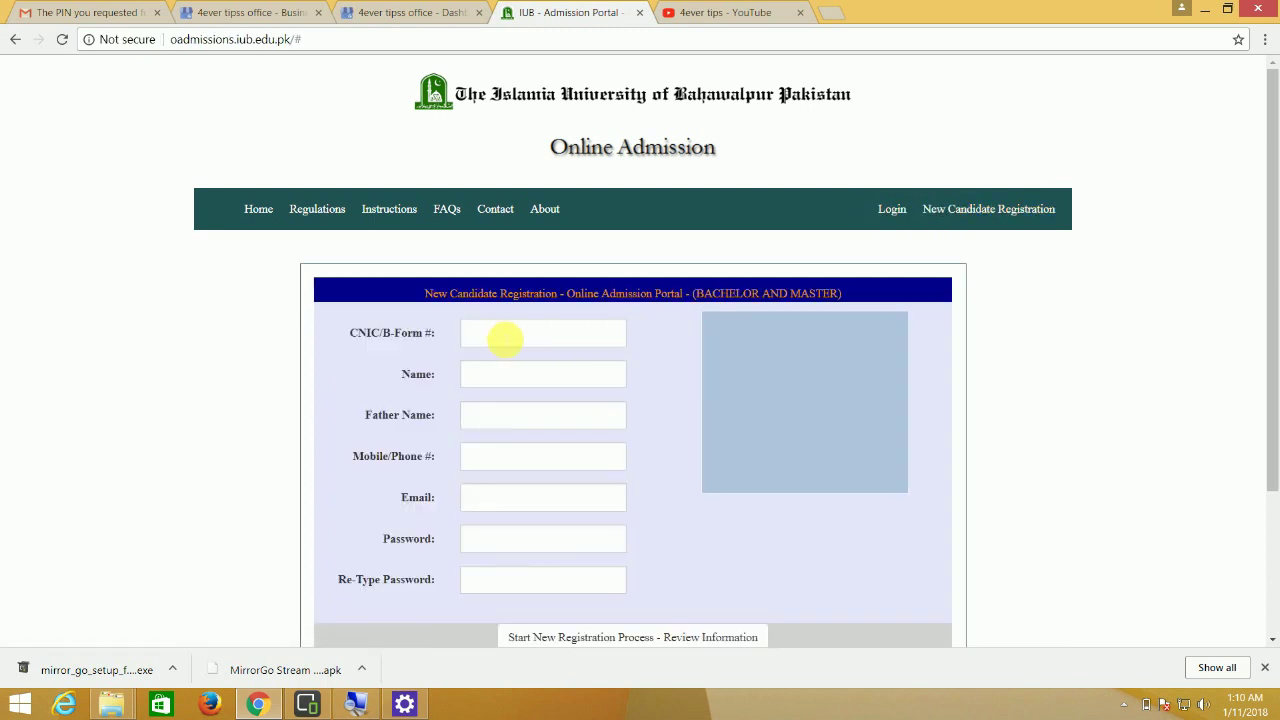
- Examine the registration form's fields and their guidance, from CNIC/B-Form number and names through phone, email and both password fields
left_click(478, 337)
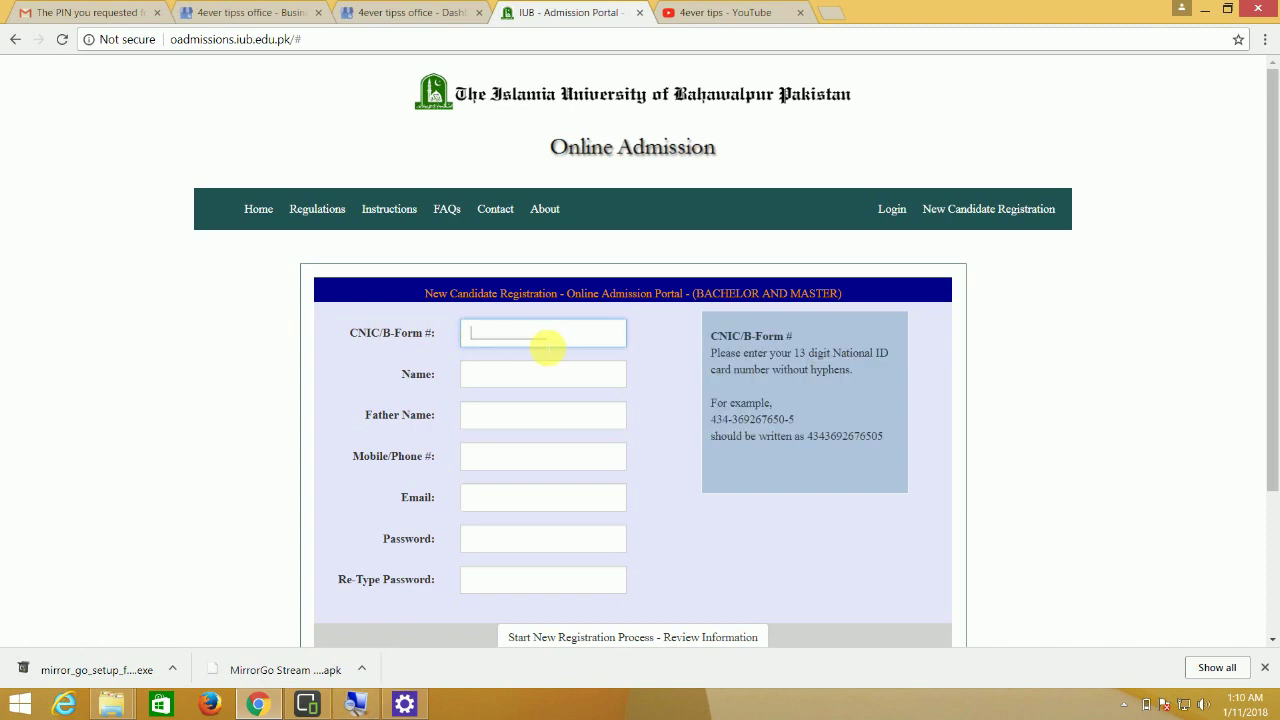
left_click(483, 372)
left_click(470, 418)
scroll(477, 393, "down", 1)
left_click(484, 378)
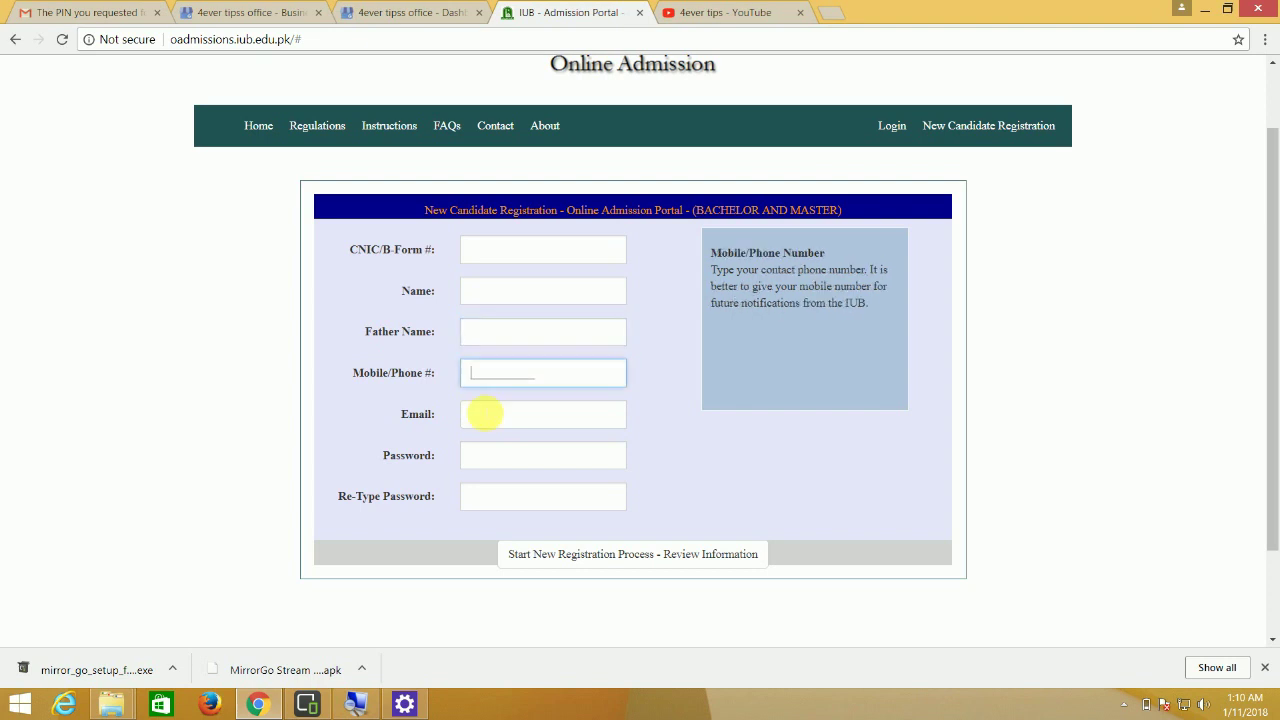
left_click(481, 420)
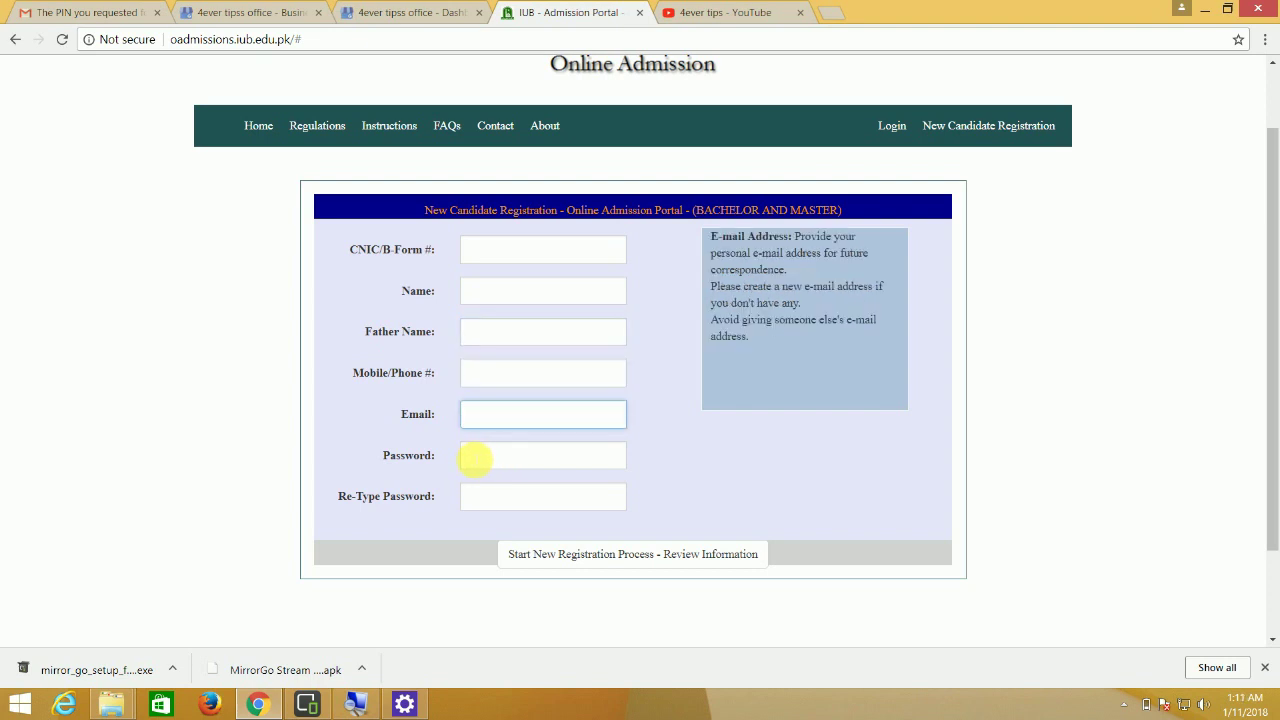
left_click(482, 459)
left_click(479, 497)
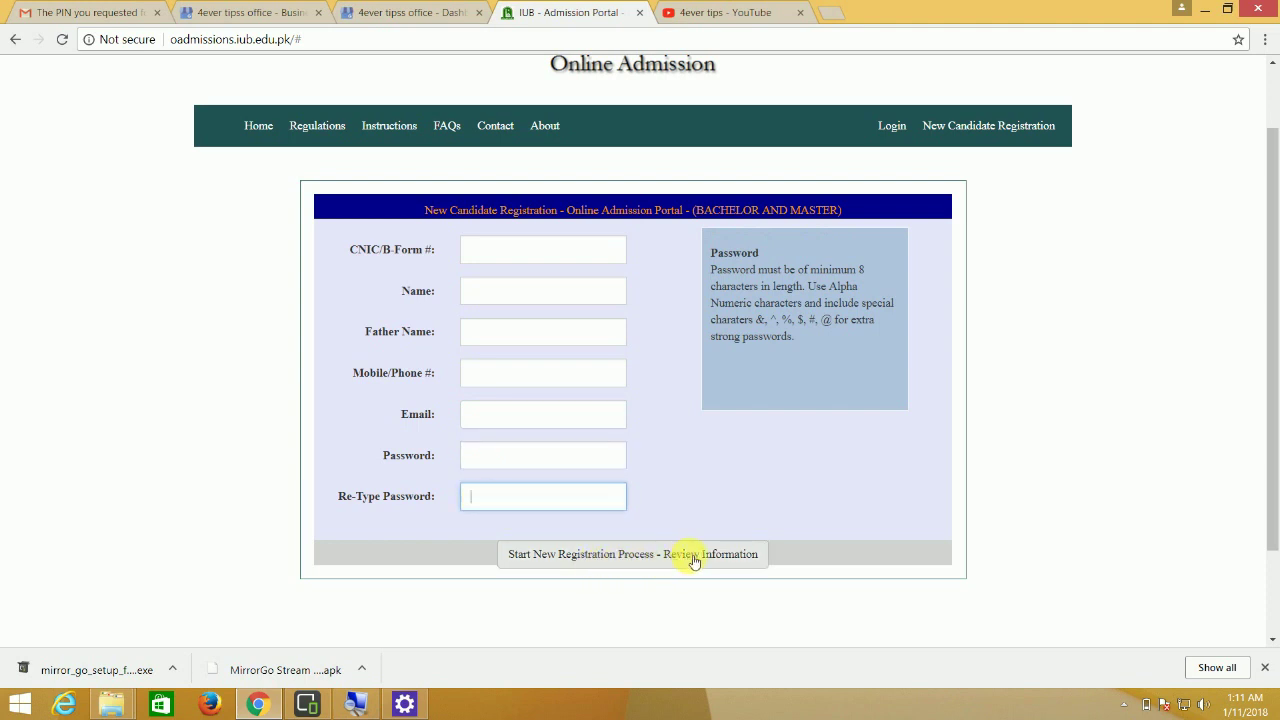
scroll(703, 517, "up", 1)
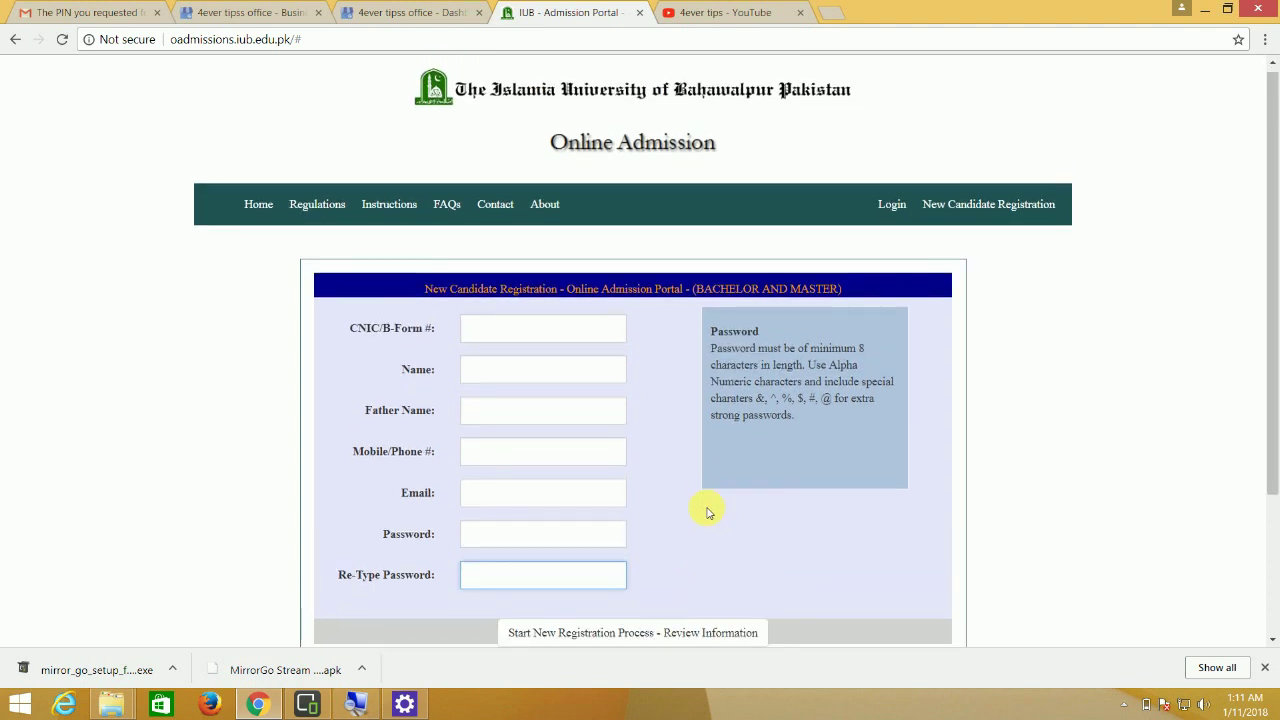
scroll(706, 512, "down", 1)
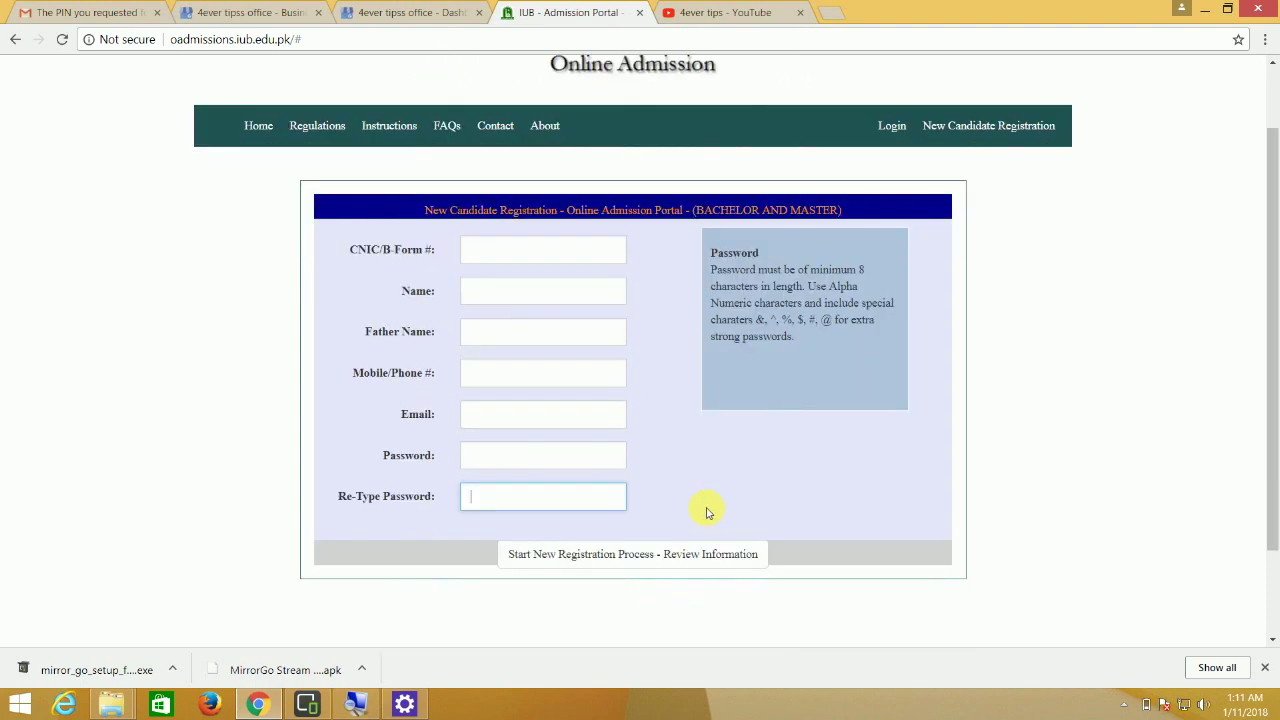
- Log in to the Bachelor and Master admission portal with the candidate's CNIC/B-Form number and account password
left_click(891, 126)
left_click(591, 345)
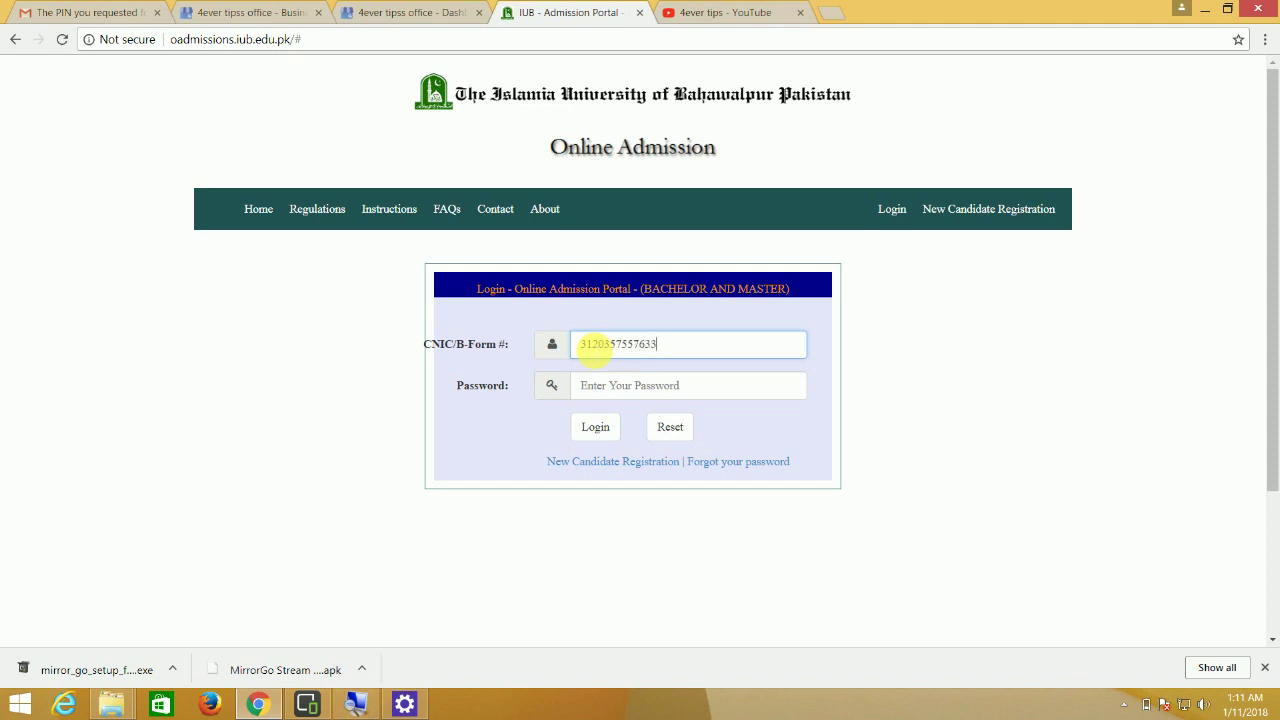
left_click(622, 395)
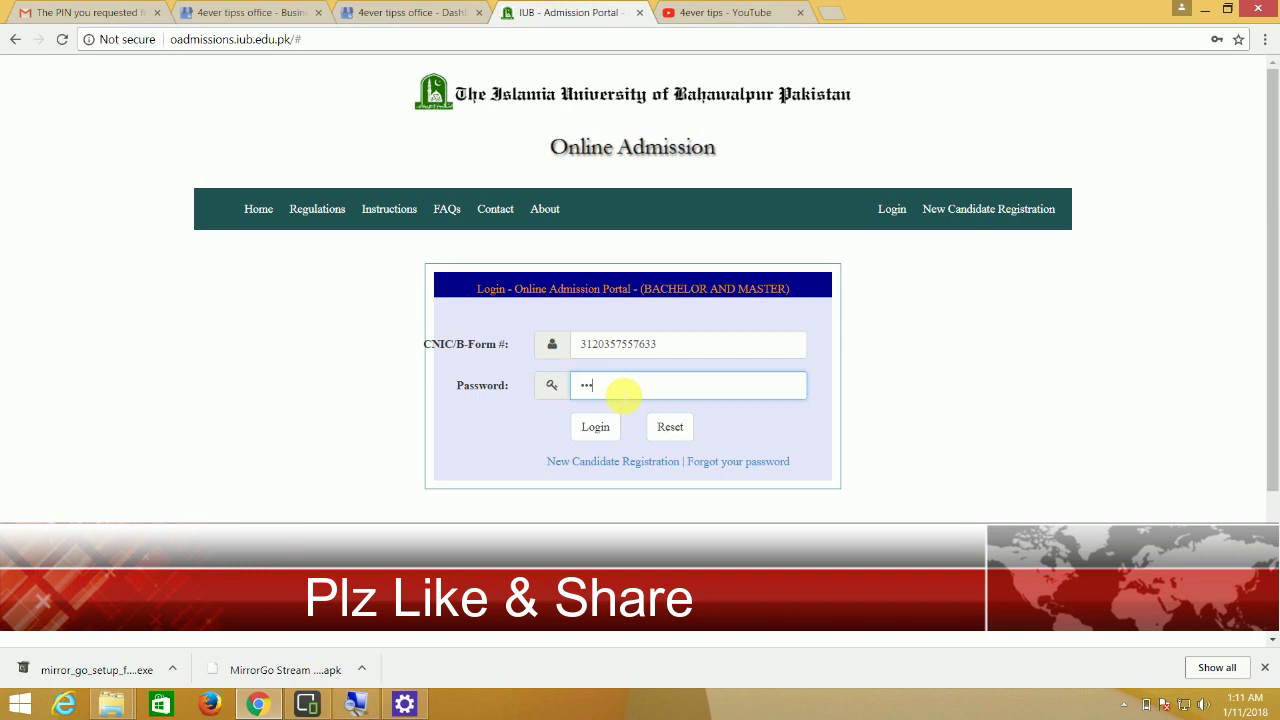
left_click(597, 432)
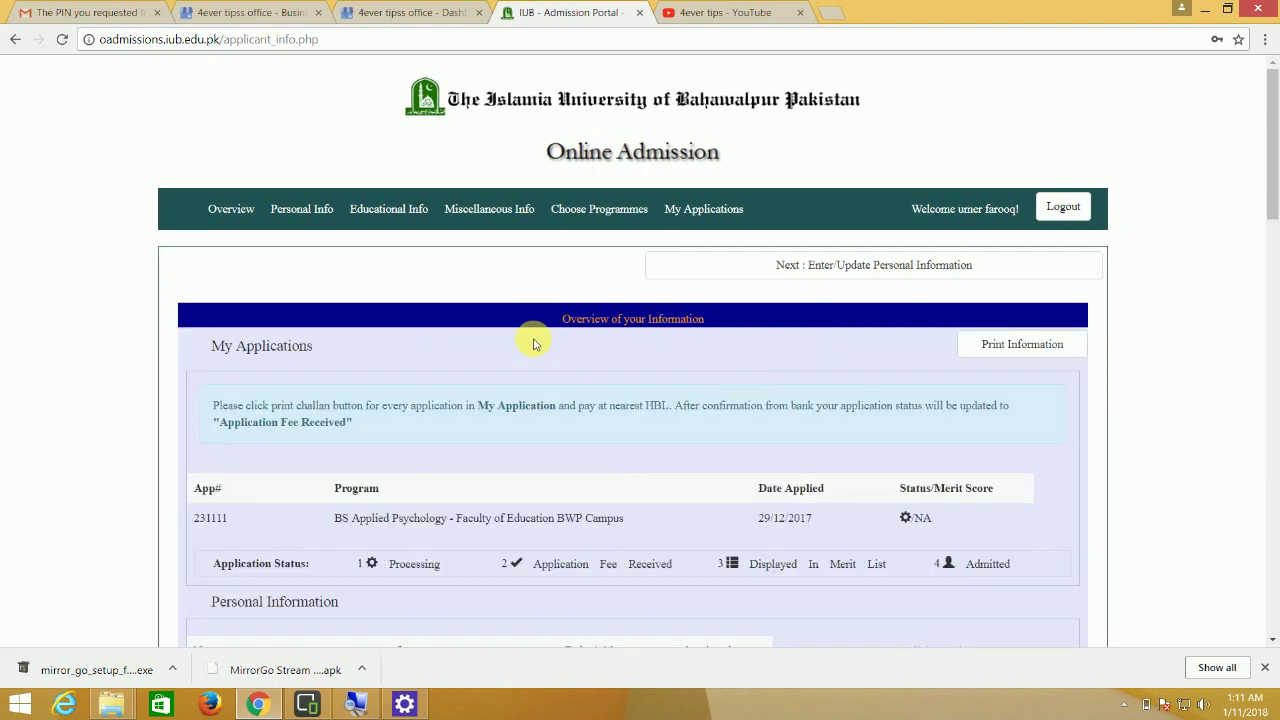
- Review the candidate's information overview, including the applications, personal and guardian sections
scroll(573, 340, "down", 10)
scroll(634, 357, "up", 7)
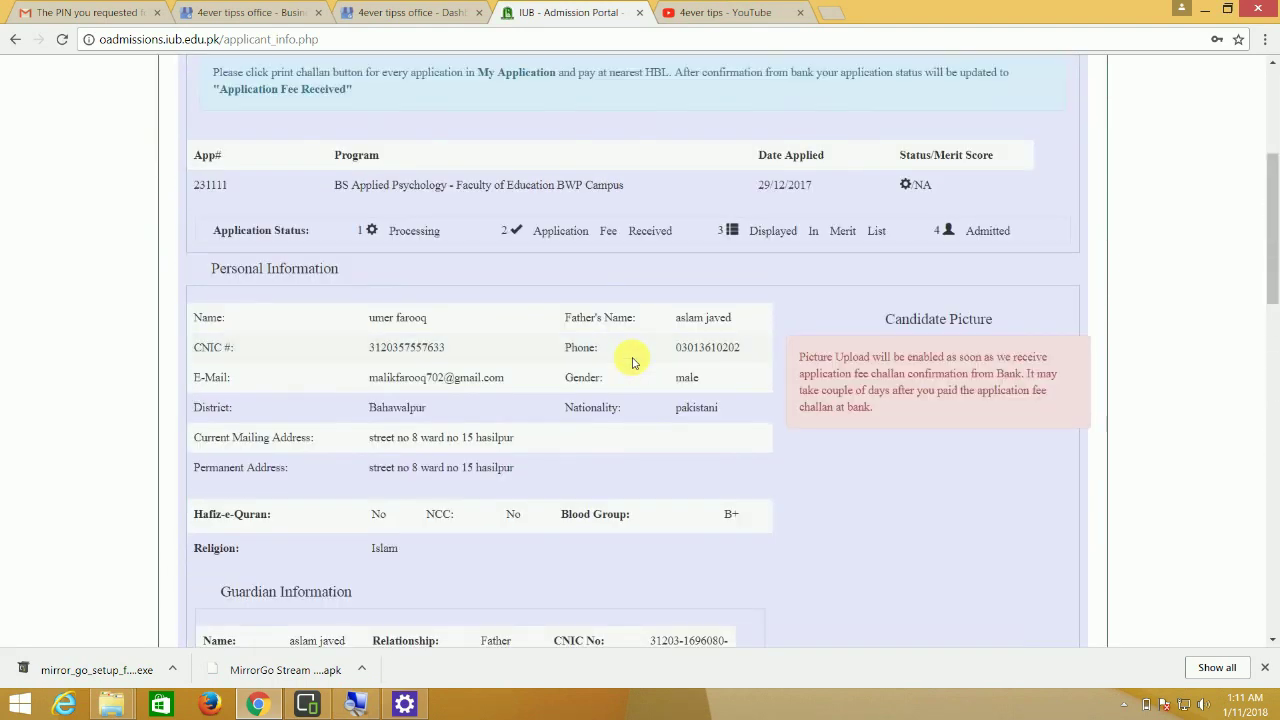
scroll(640, 360, "down", 6)
scroll(662, 381, "up", 8)
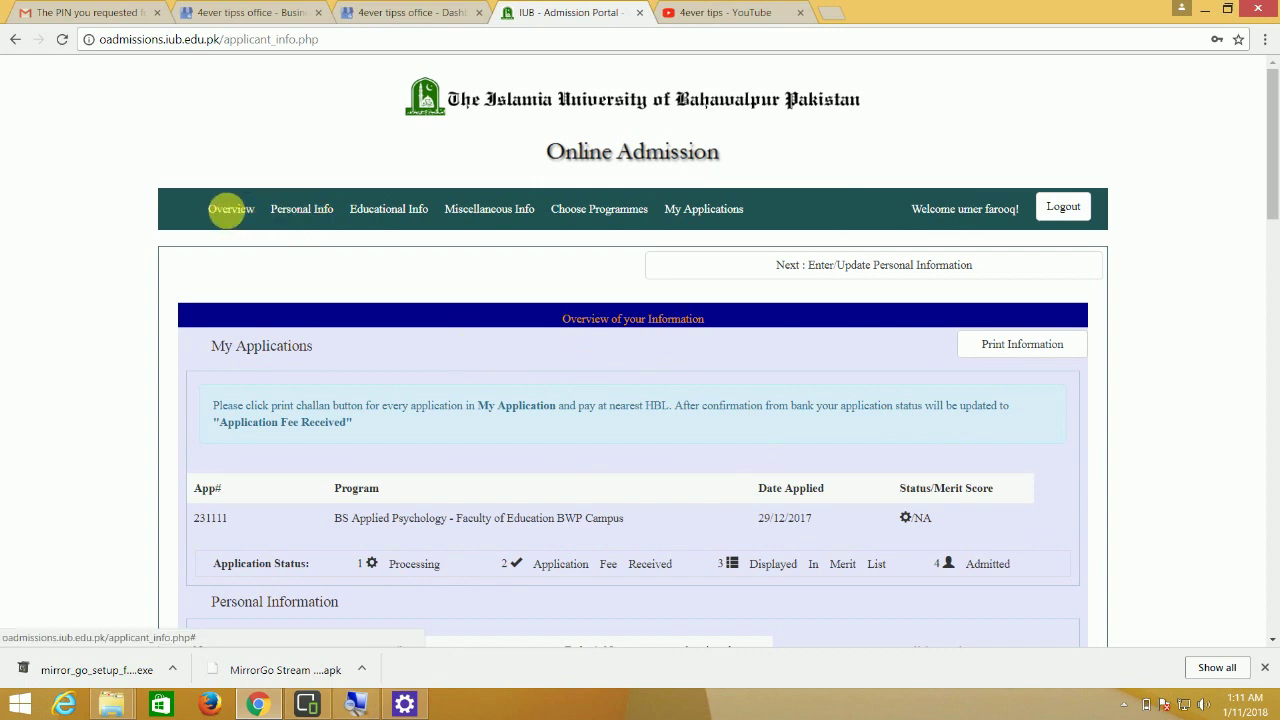
- Open the Personal Information form and check the day, month and year choices for the date of birth
left_click(296, 209)
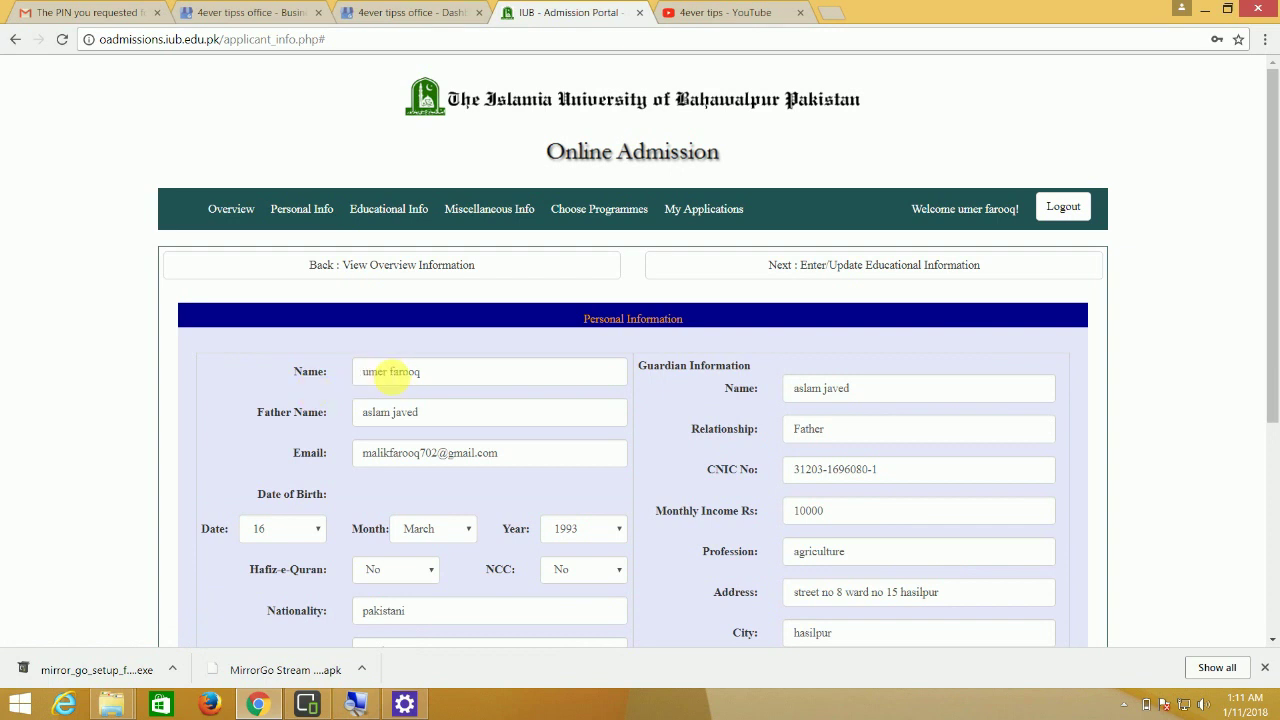
scroll(370, 370, "down", 1)
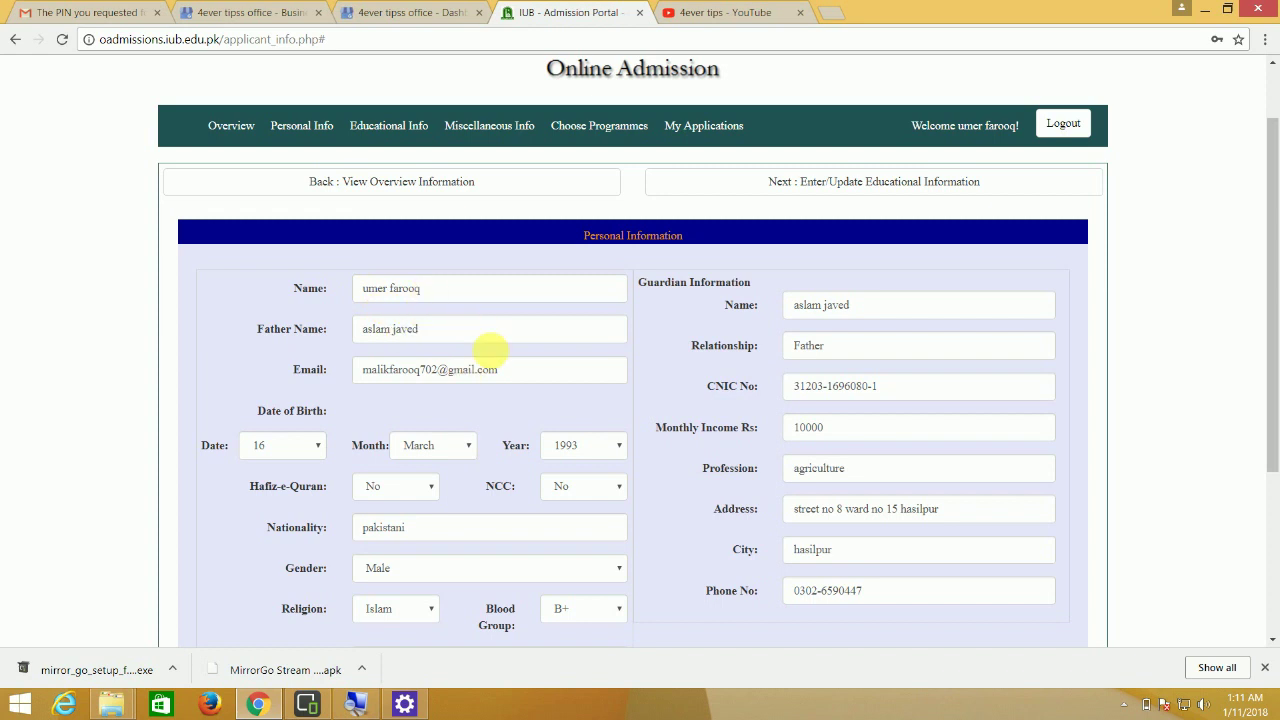
left_click(314, 449)
left_click(392, 449)
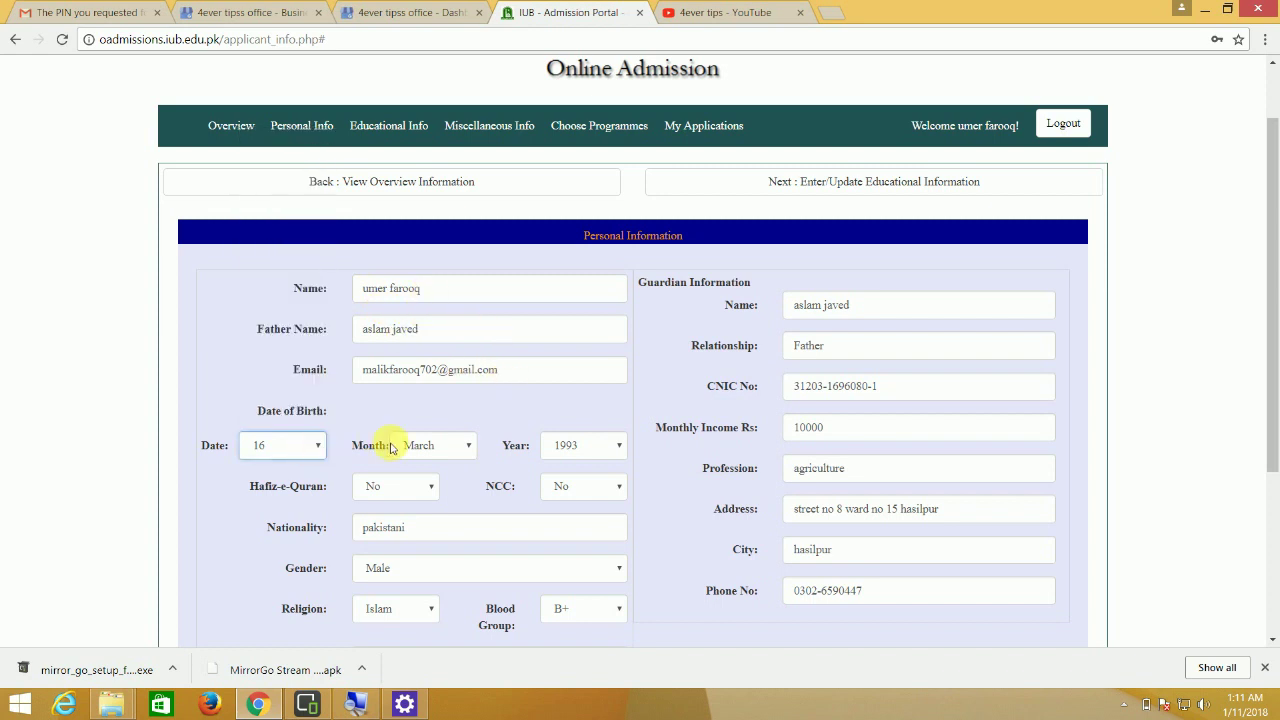
left_click(292, 452)
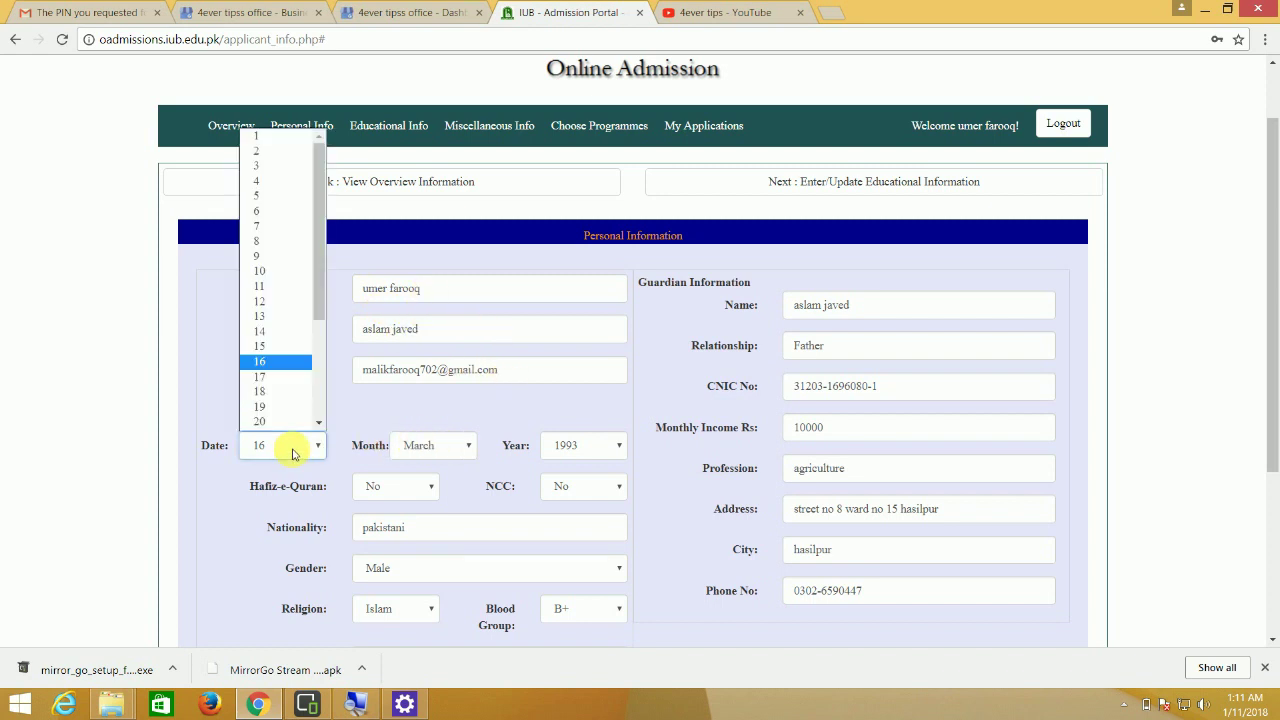
left_click(292, 453)
left_click(443, 446)
left_click(458, 447)
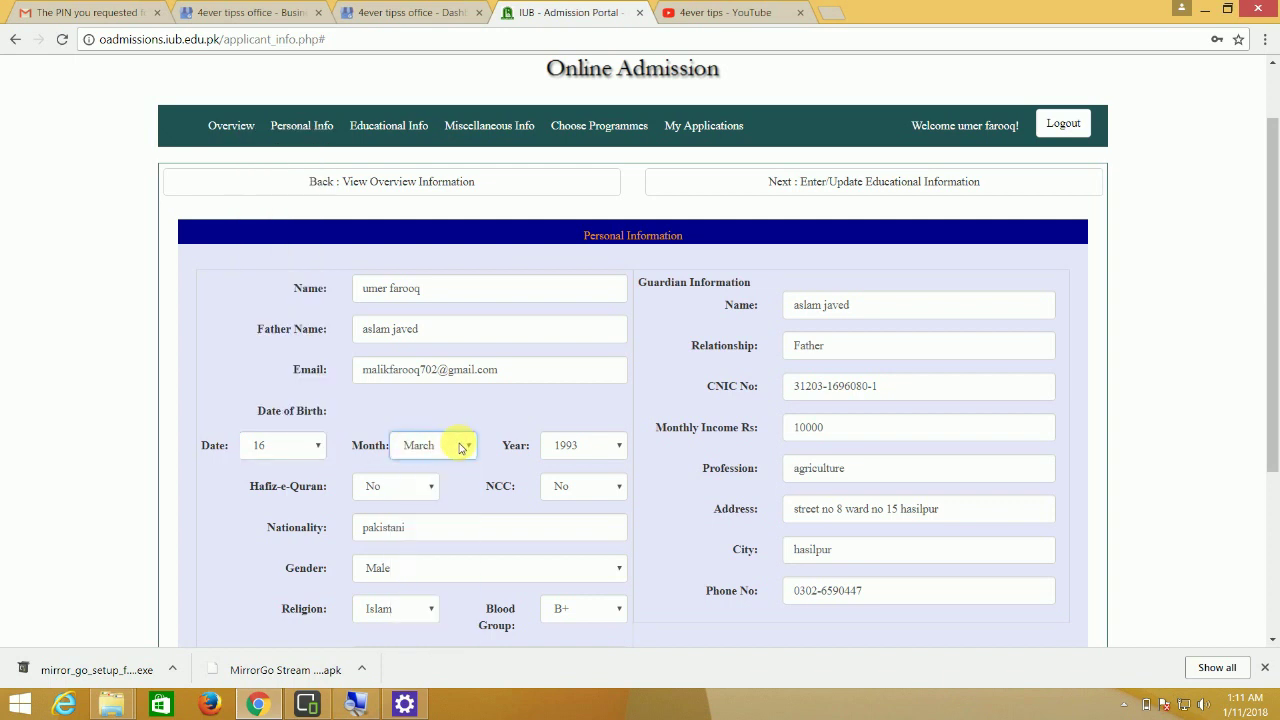
left_click(582, 447)
left_click(578, 440)
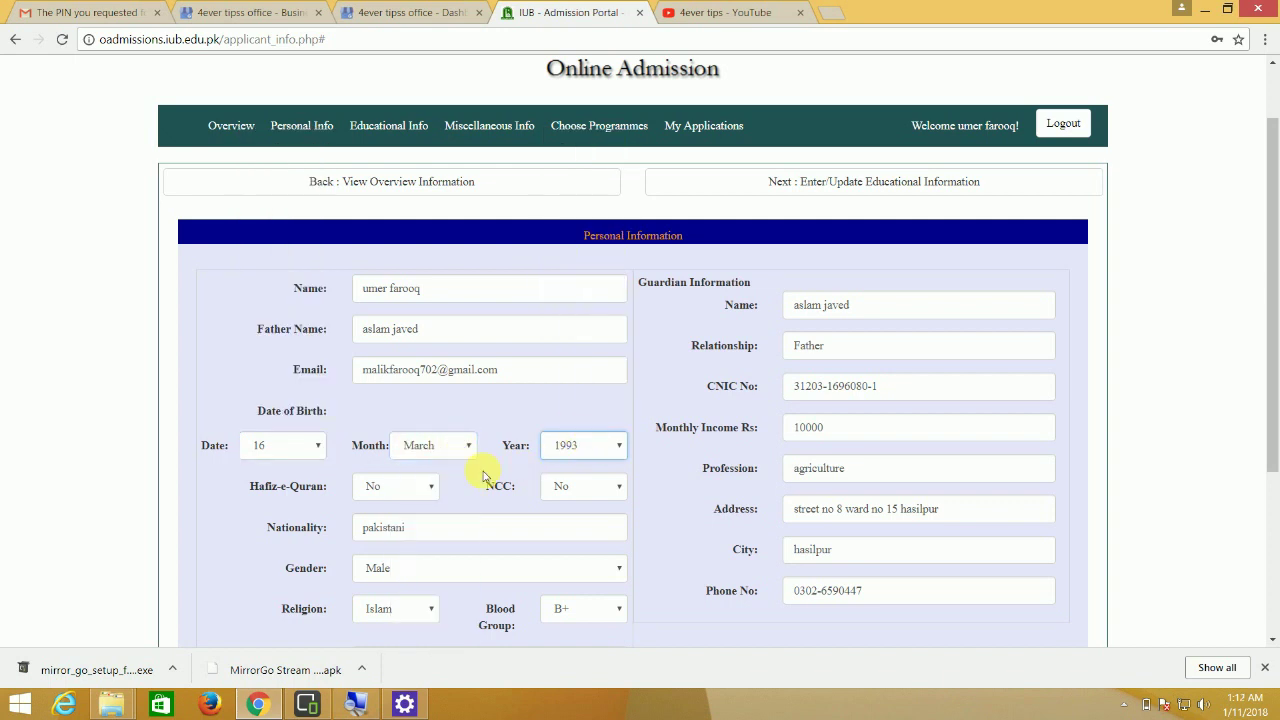
- Check the Hafiz-e-Quran and NCC choices and the Nationality field in the personal information
left_click(409, 490)
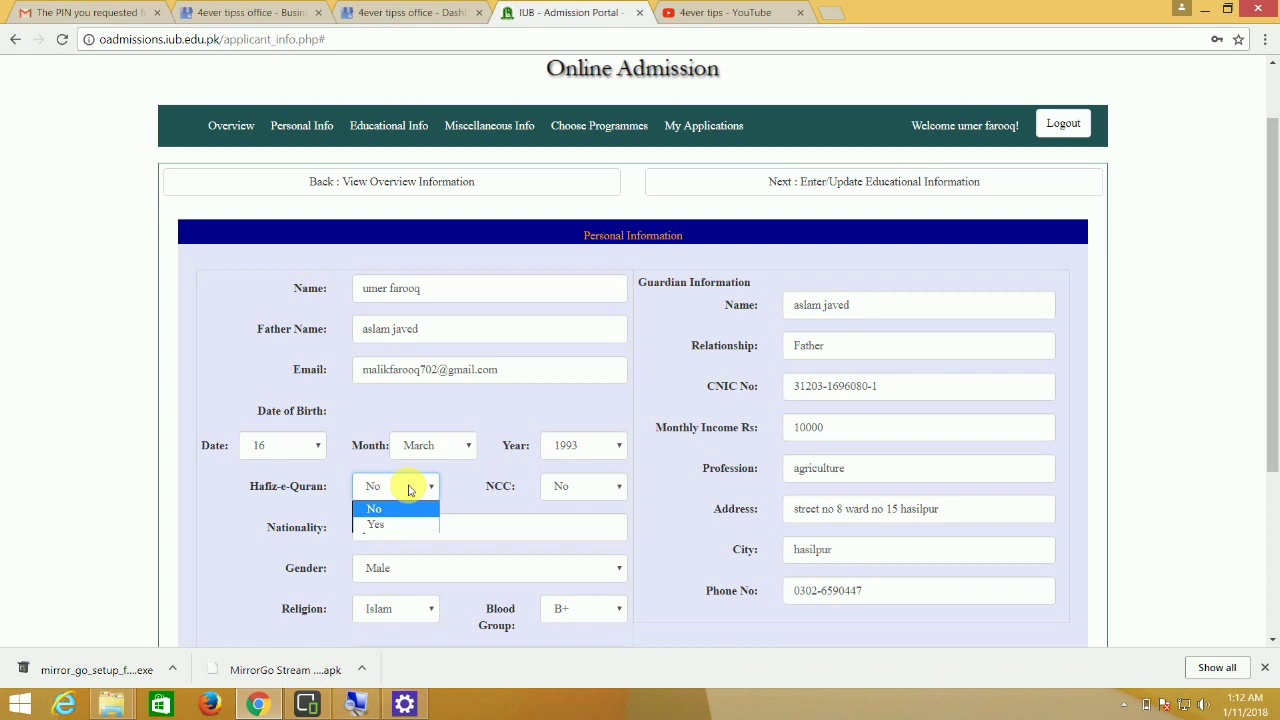
left_click(409, 490)
left_click(600, 486)
left_click(600, 487)
left_click(418, 528)
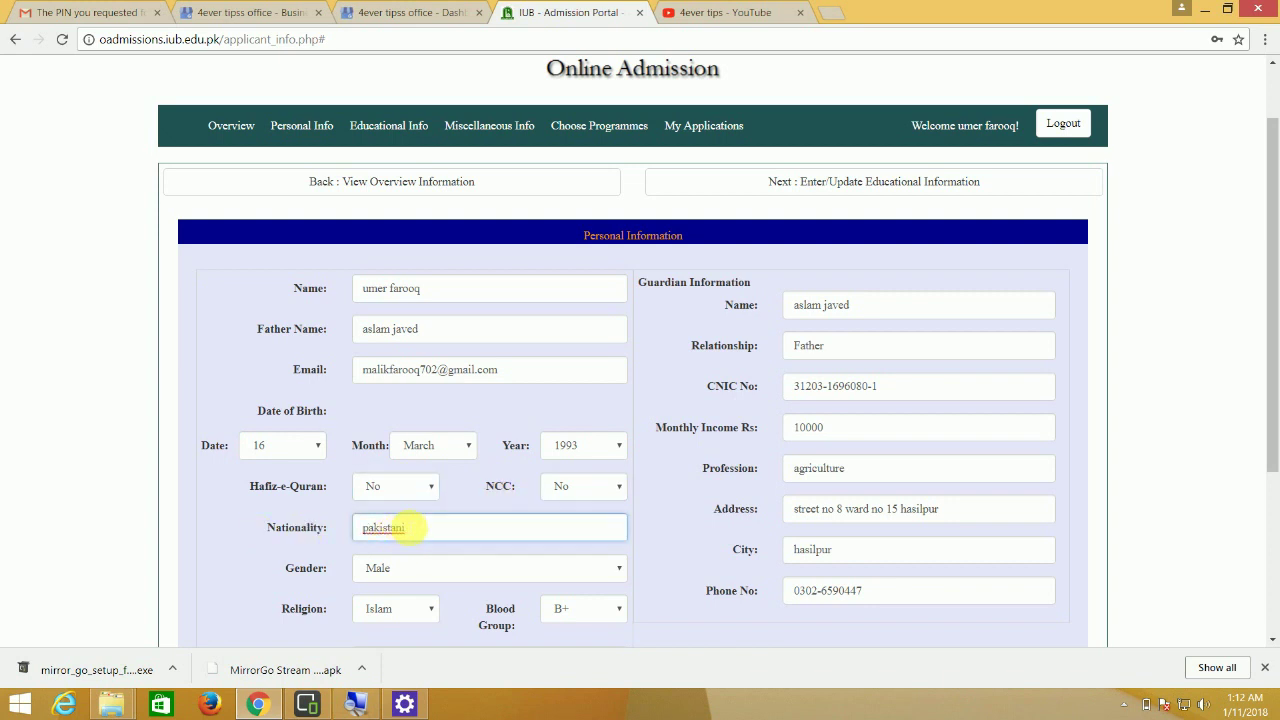
- Check the Gender and Religion choices and the current and permanent address fields
scroll(410, 527, "down", 1)
left_click(422, 484)
left_click(424, 485)
left_click(424, 485)
left_click(421, 486)
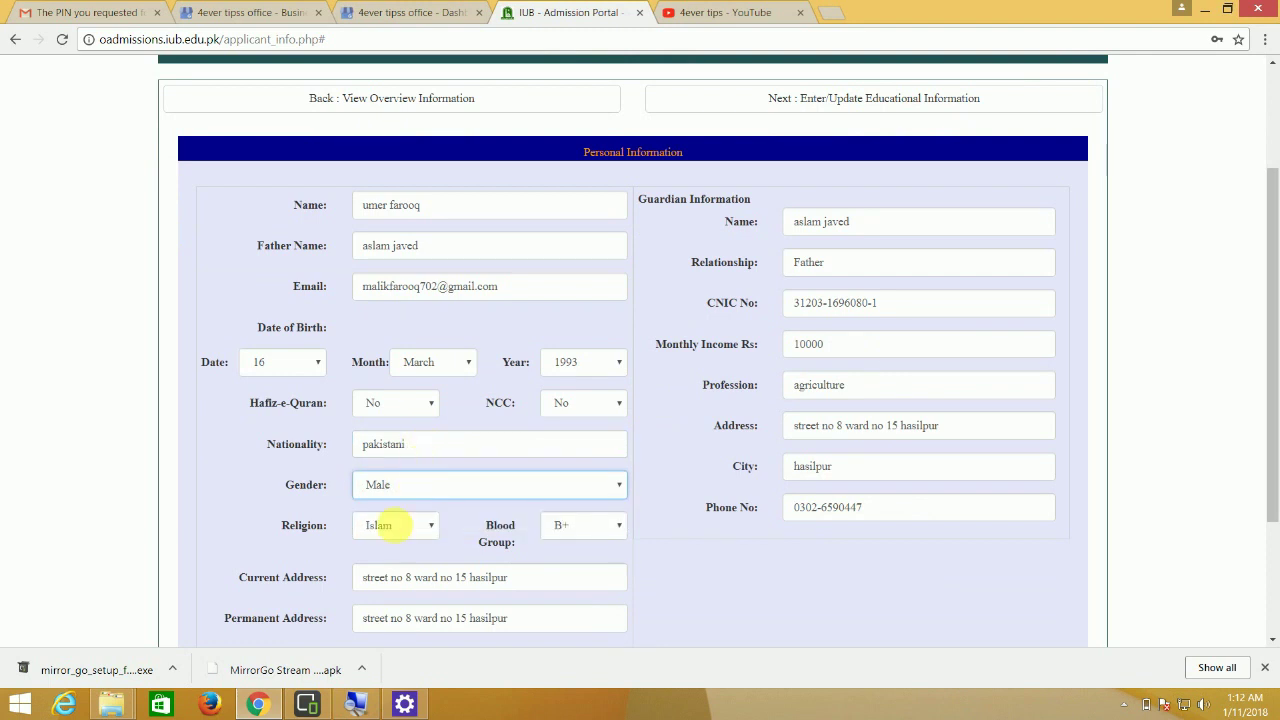
left_click(414, 527)
left_click(416, 529)
left_click(410, 533)
left_click(417, 526)
scroll(514, 523, "down", 1)
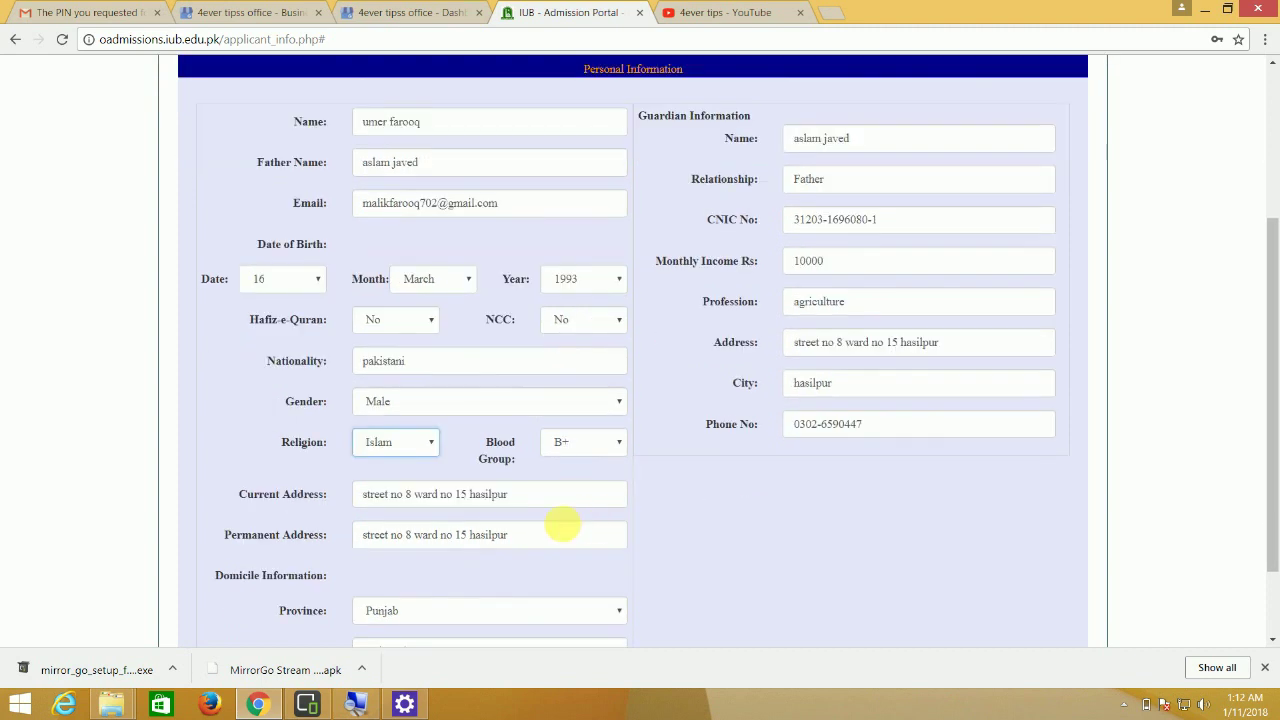
key("Tab")
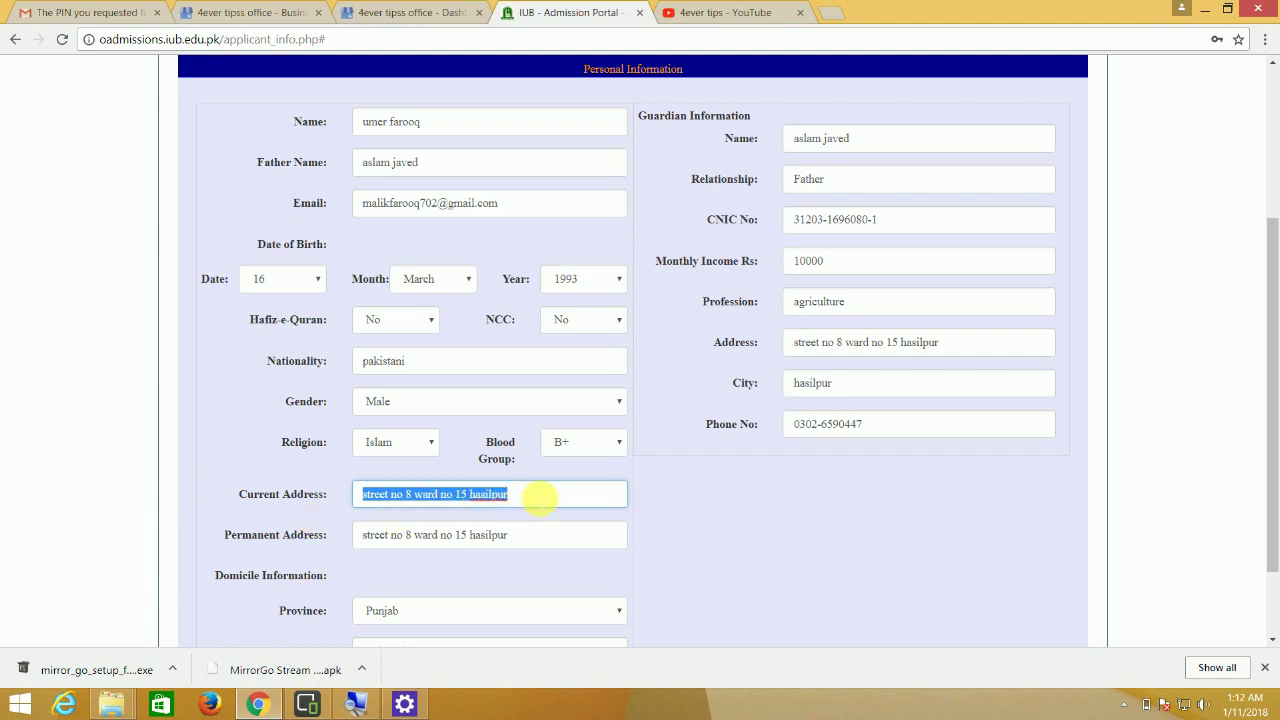
key("Tab")
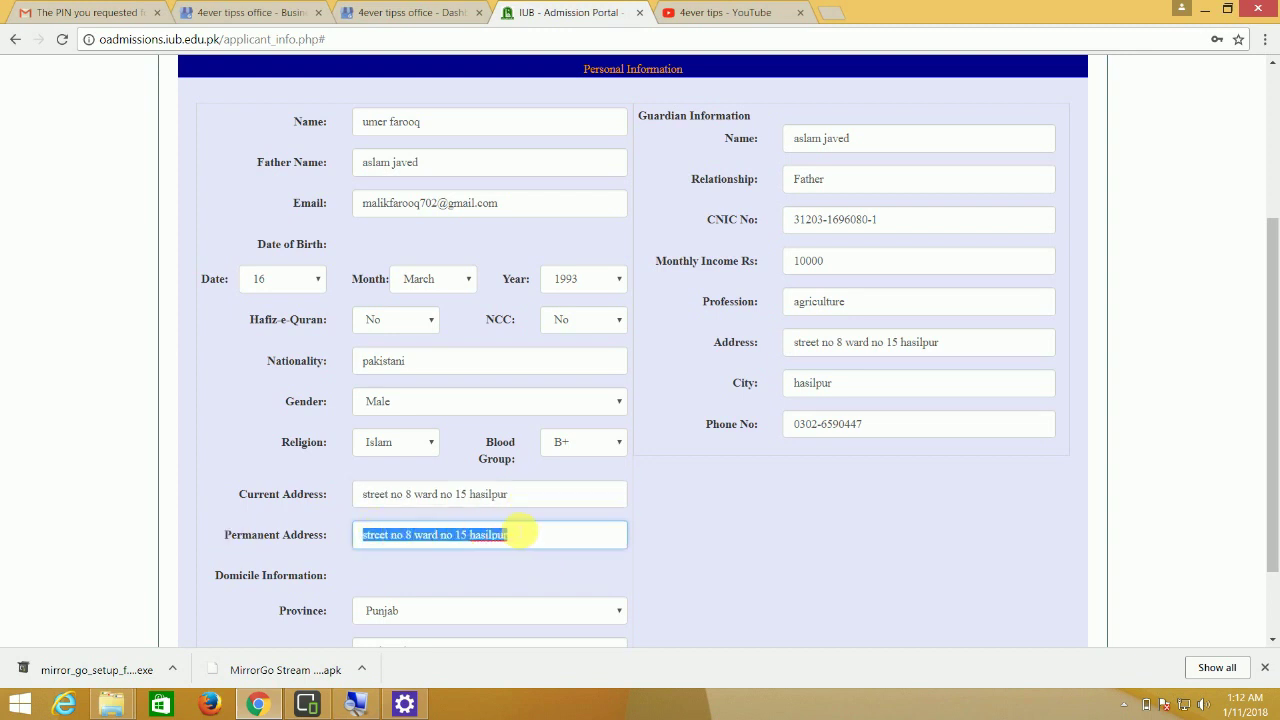
- Set the domicile province to Punjab and the district to Bahawalpur
scroll(510, 535, "down", 1)
left_click(484, 527)
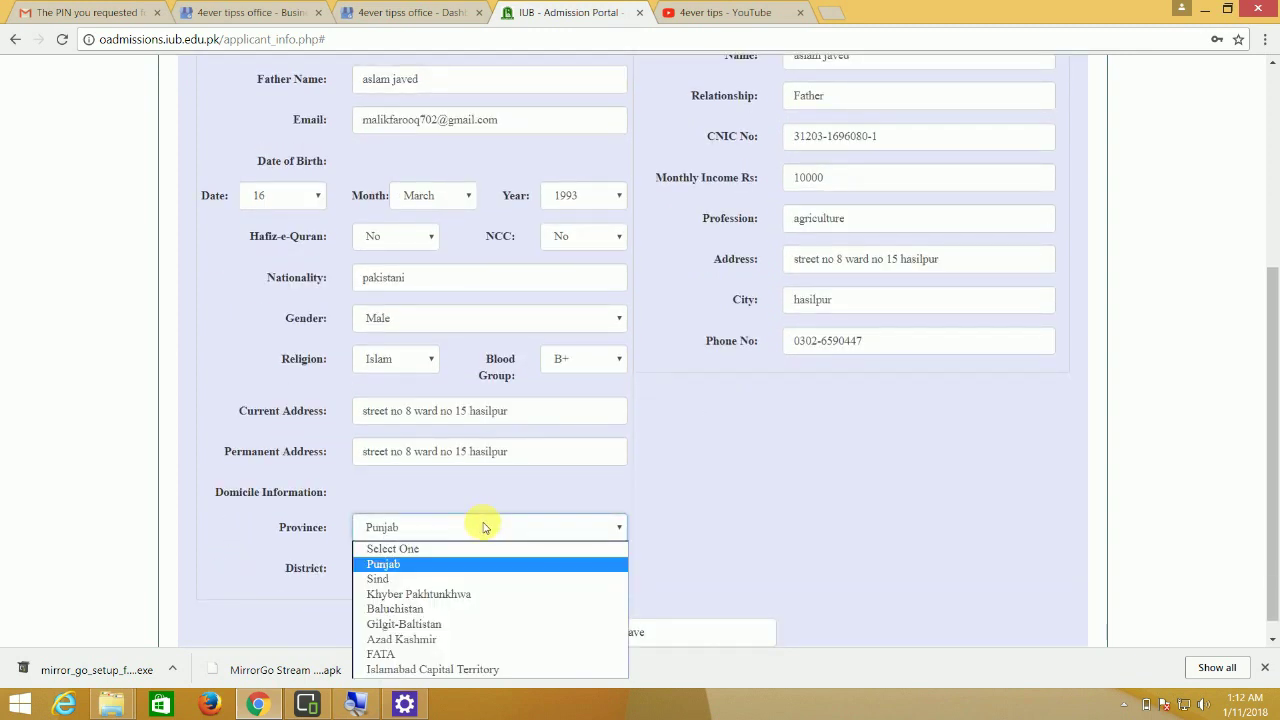
left_click(404, 566)
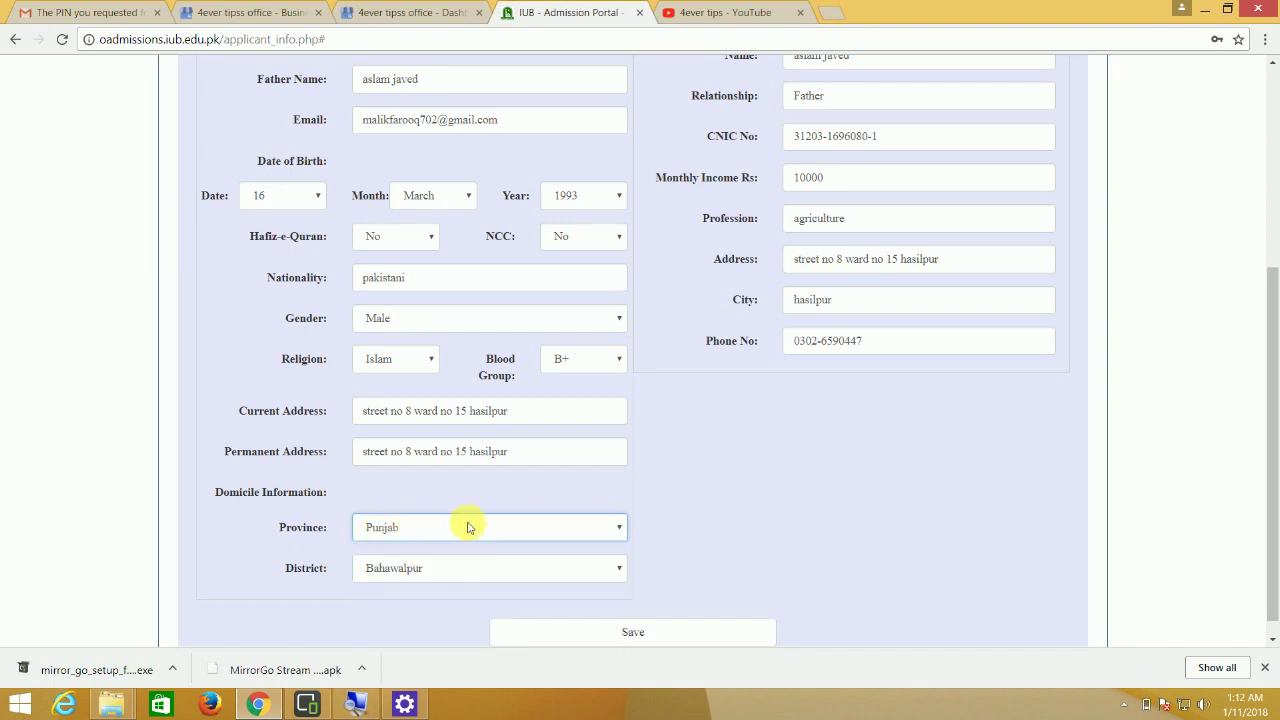
scroll(372, 540, "down", 1)
left_click(435, 549)
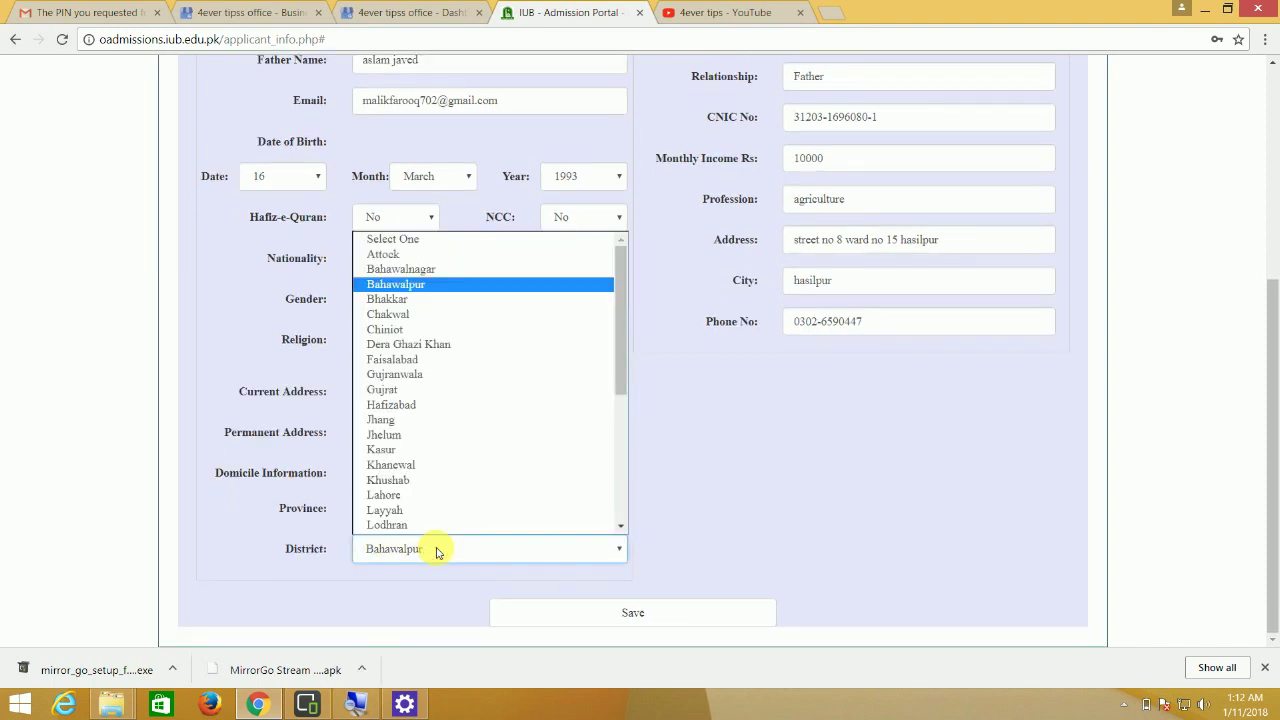
left_click(416, 287)
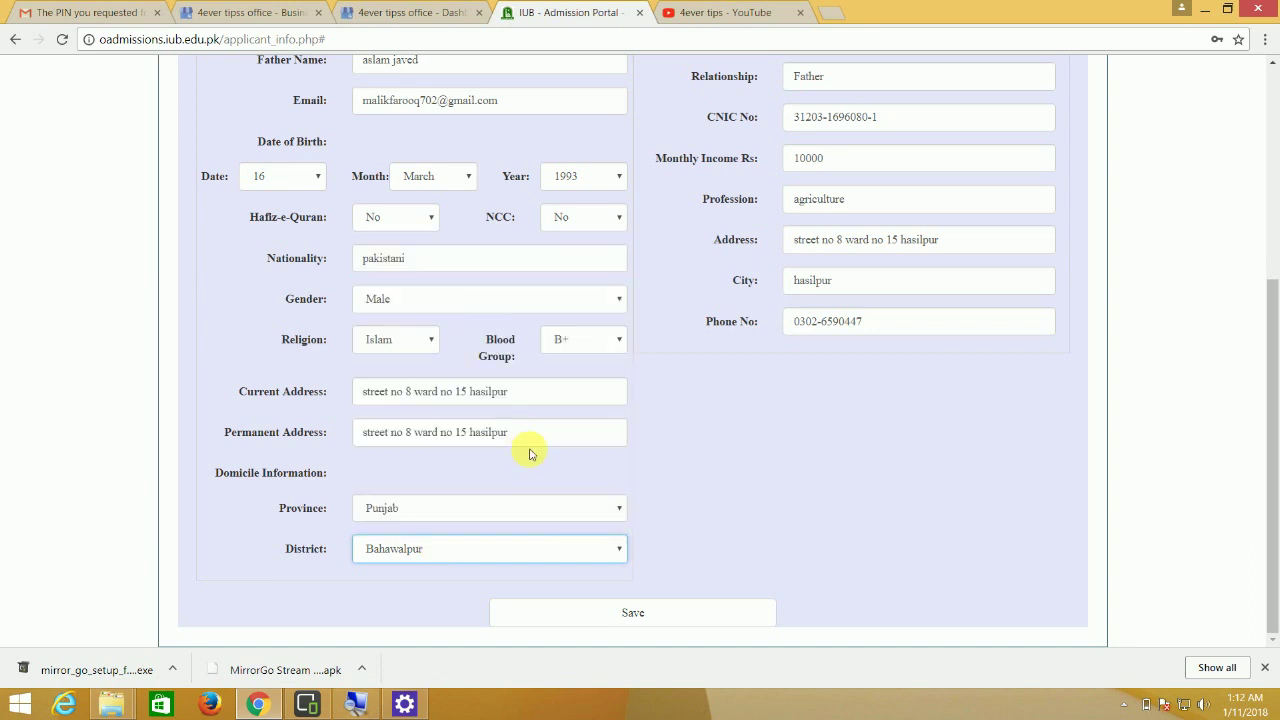
- Review the guardian's name and relationship fields under Guardian Information
scroll(557, 457, "up", 4)
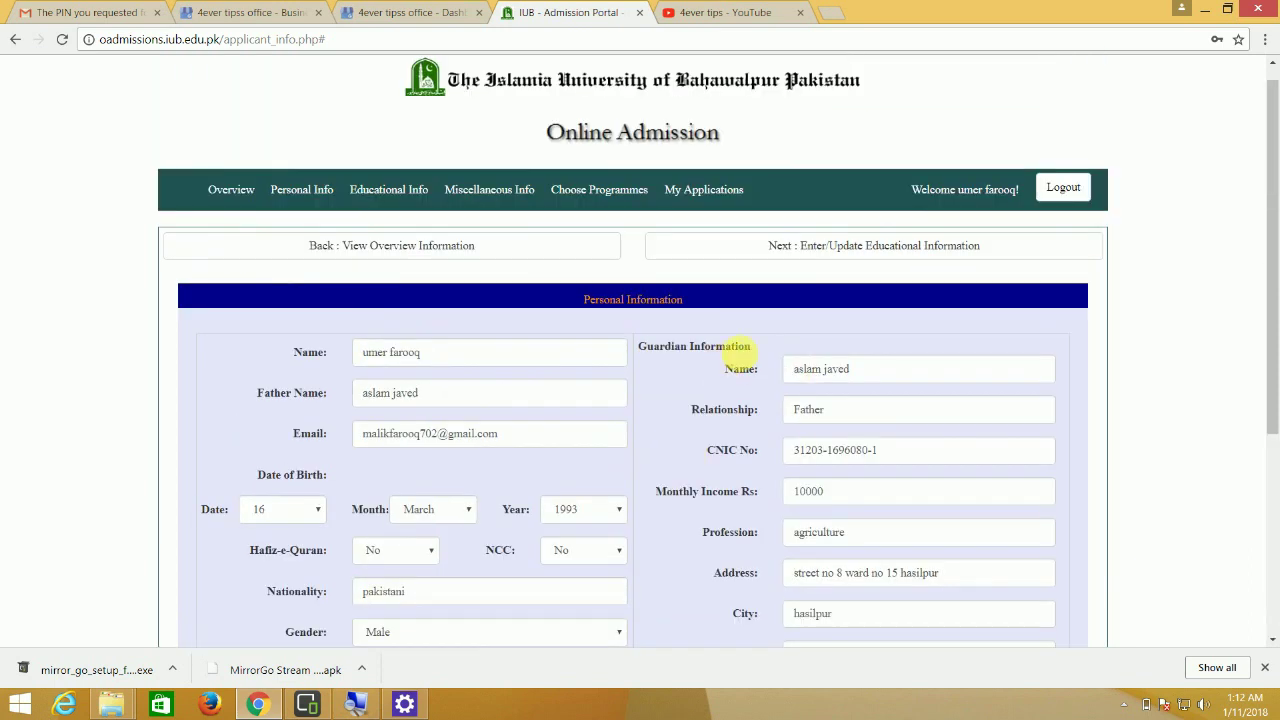
left_click(870, 371)
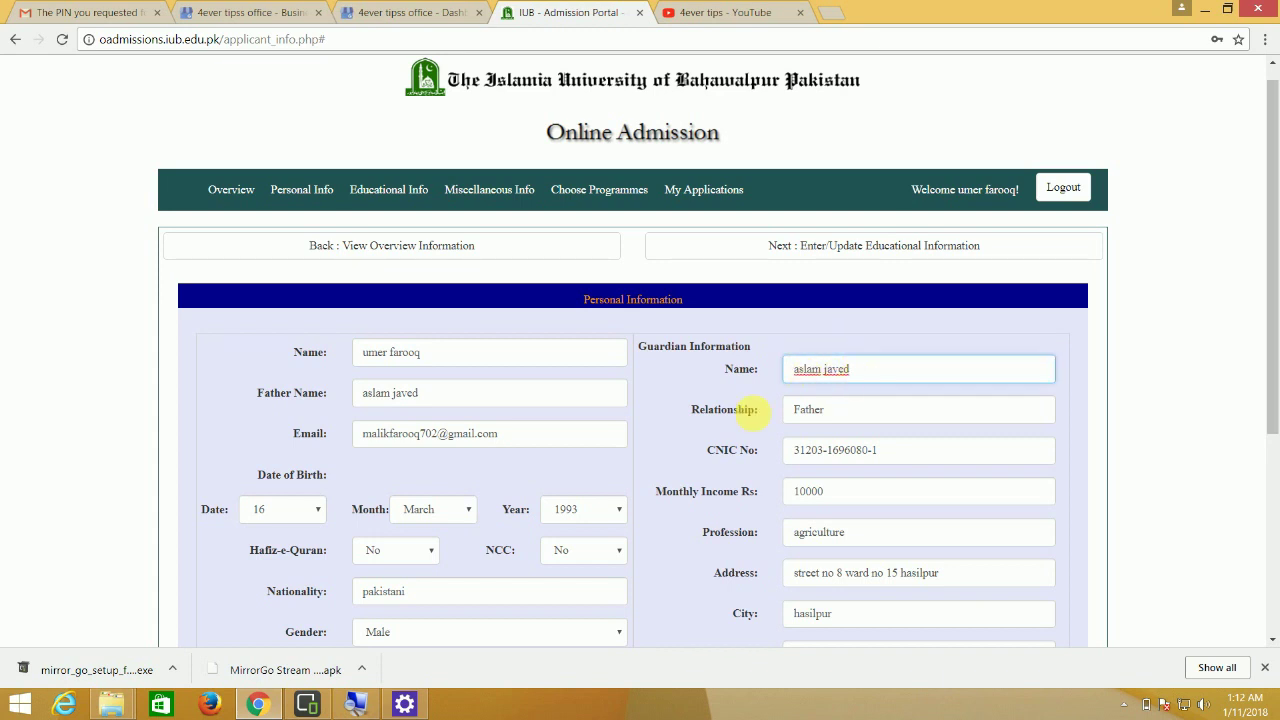
left_click(851, 409)
left_click_drag(851, 409, 734, 412)
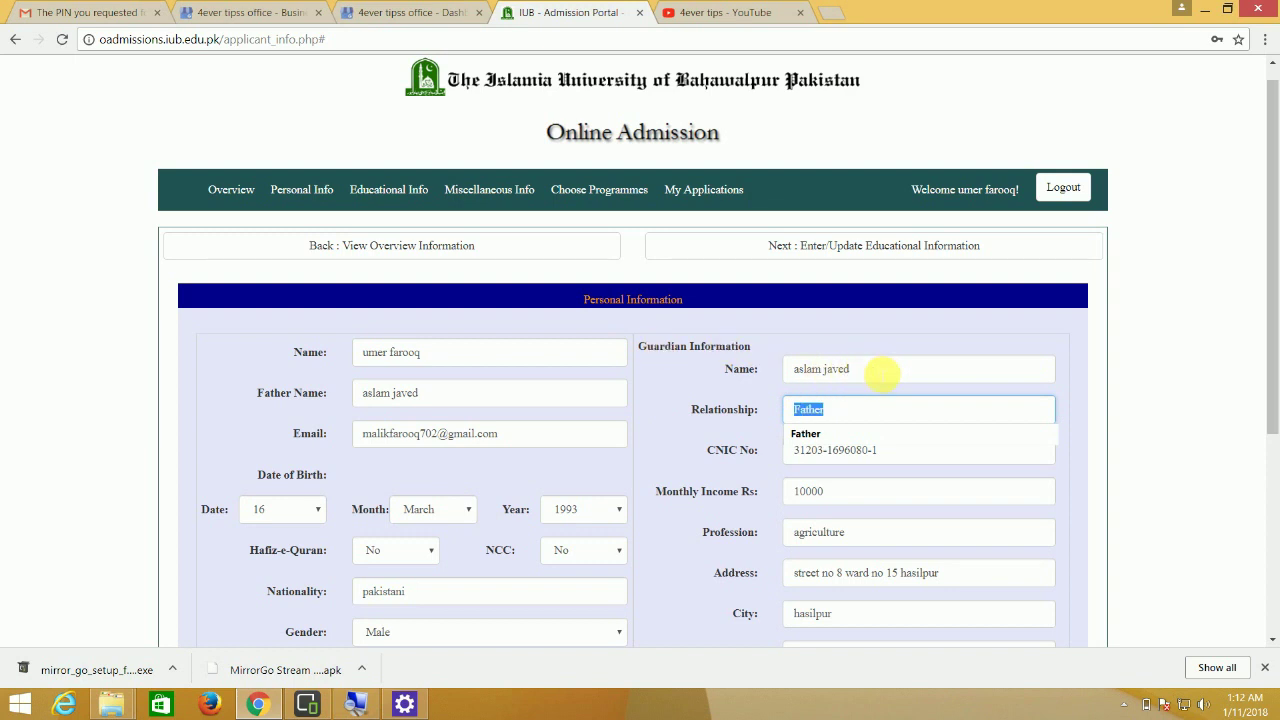
left_click_drag(872, 374, 722, 375)
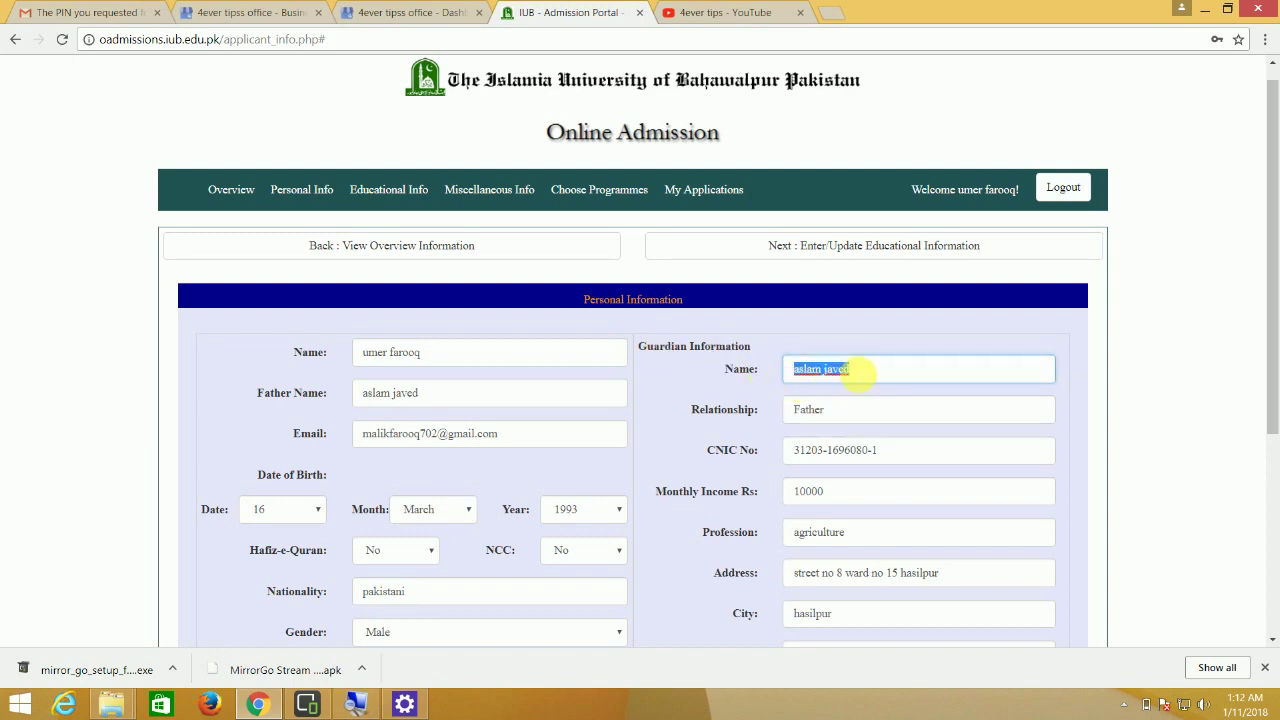
left_click(859, 409)
double_click(812, 409)
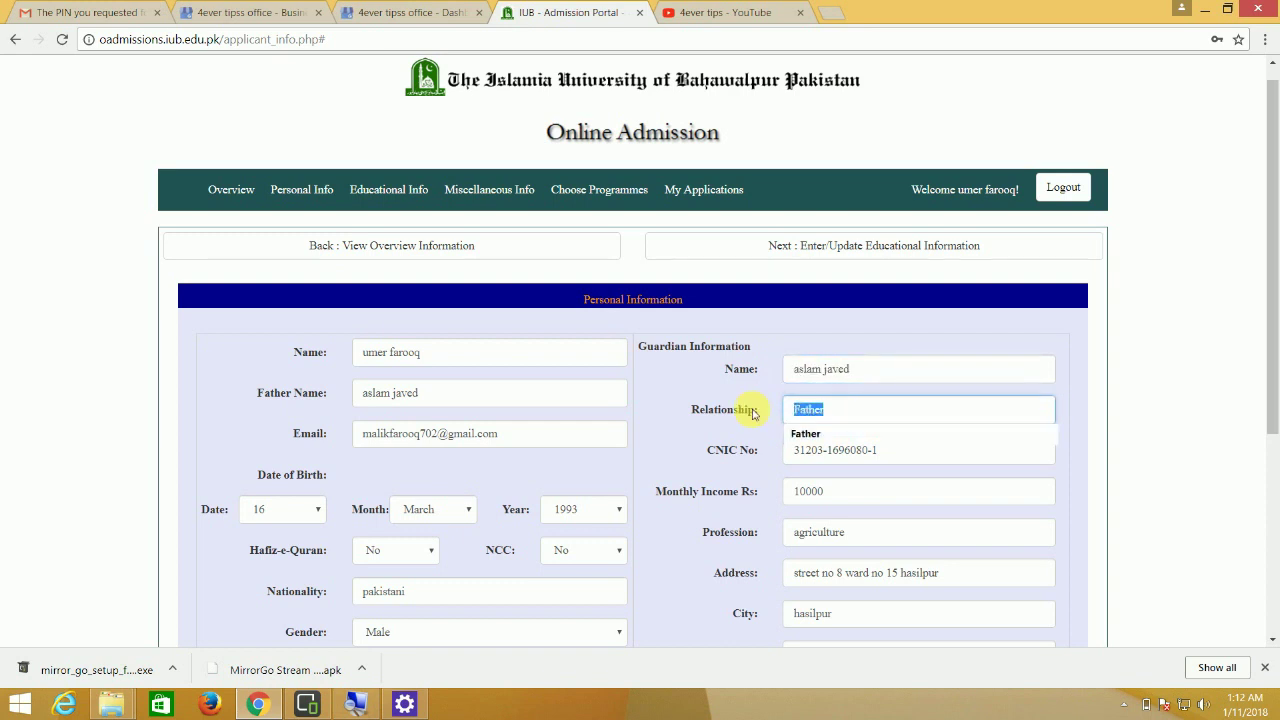
scroll(850, 412, "down", 1)
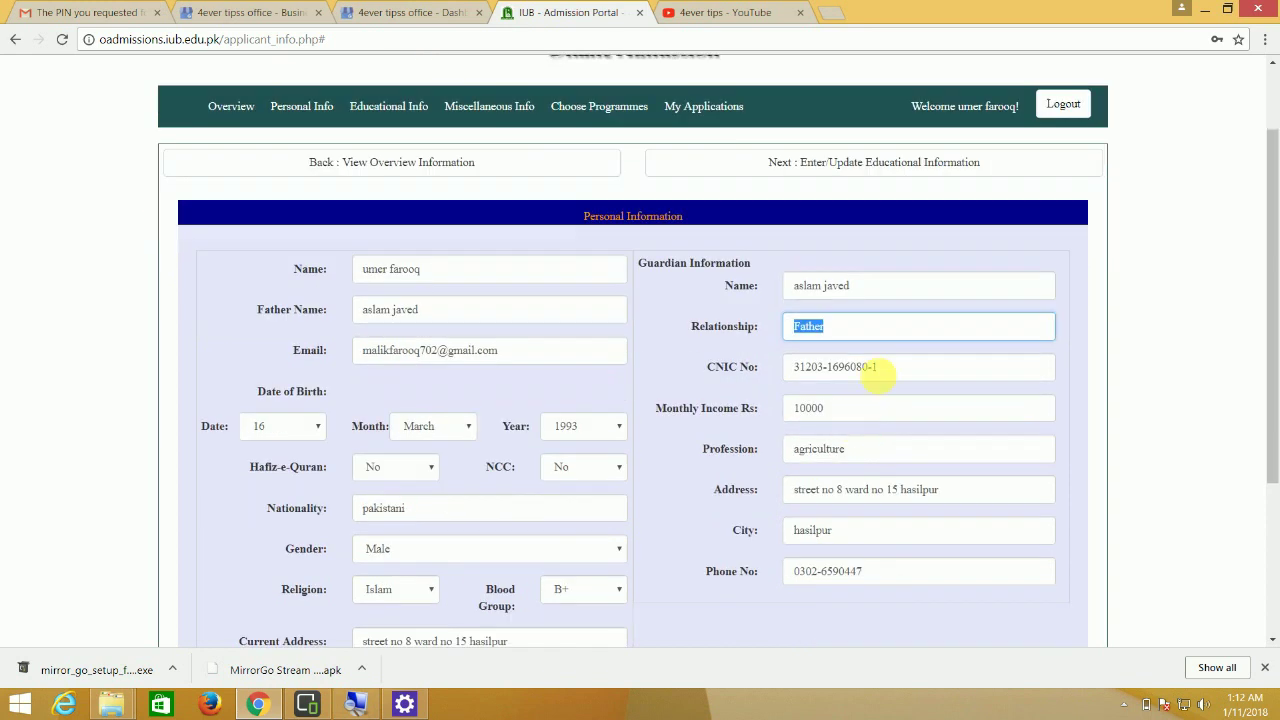
- Review the guardian's CNIC number, monthly income and profession fields under Guardian Information
left_click_drag(905, 367, 720, 380)
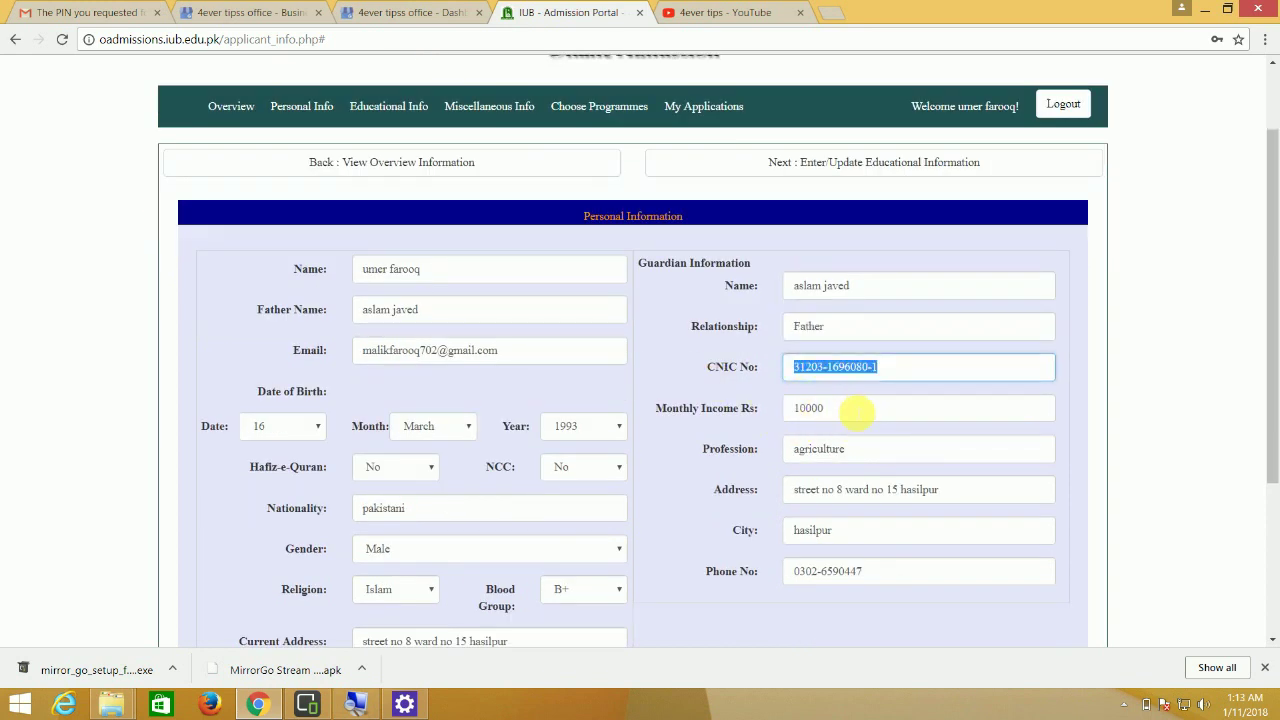
double_click(845, 408)
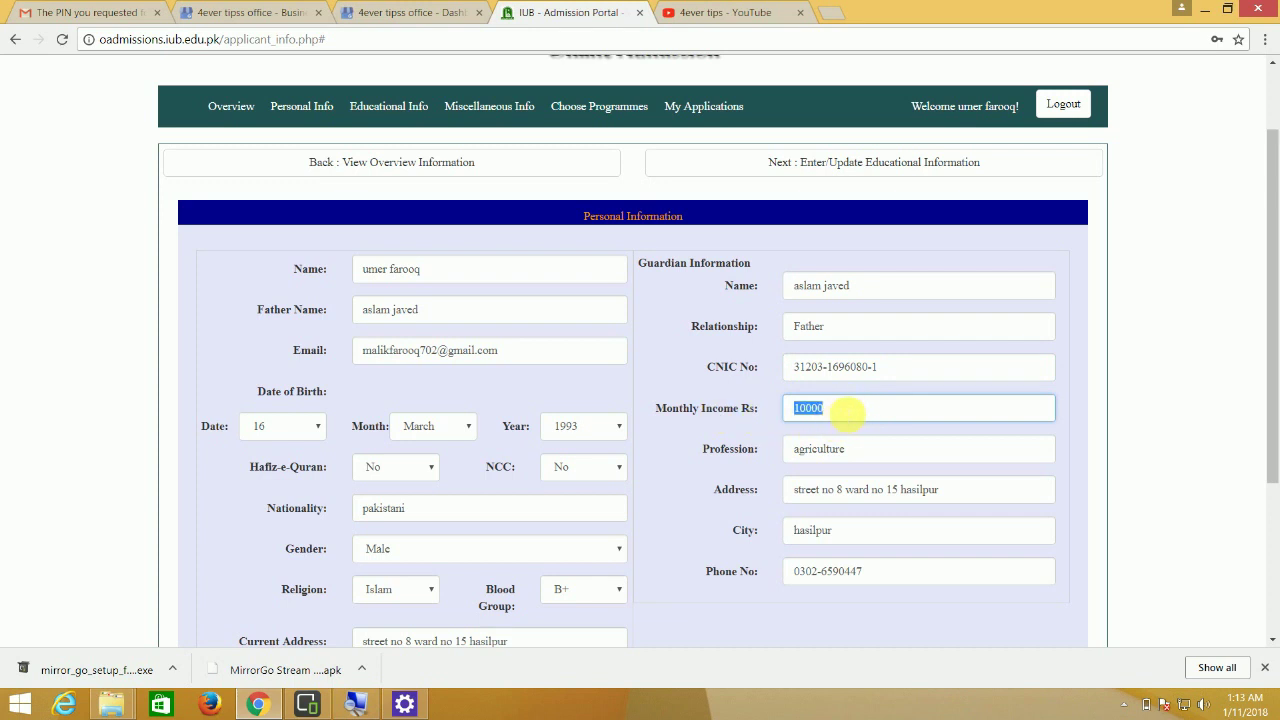
left_click(845, 408)
left_click(737, 434)
double_click(845, 449)
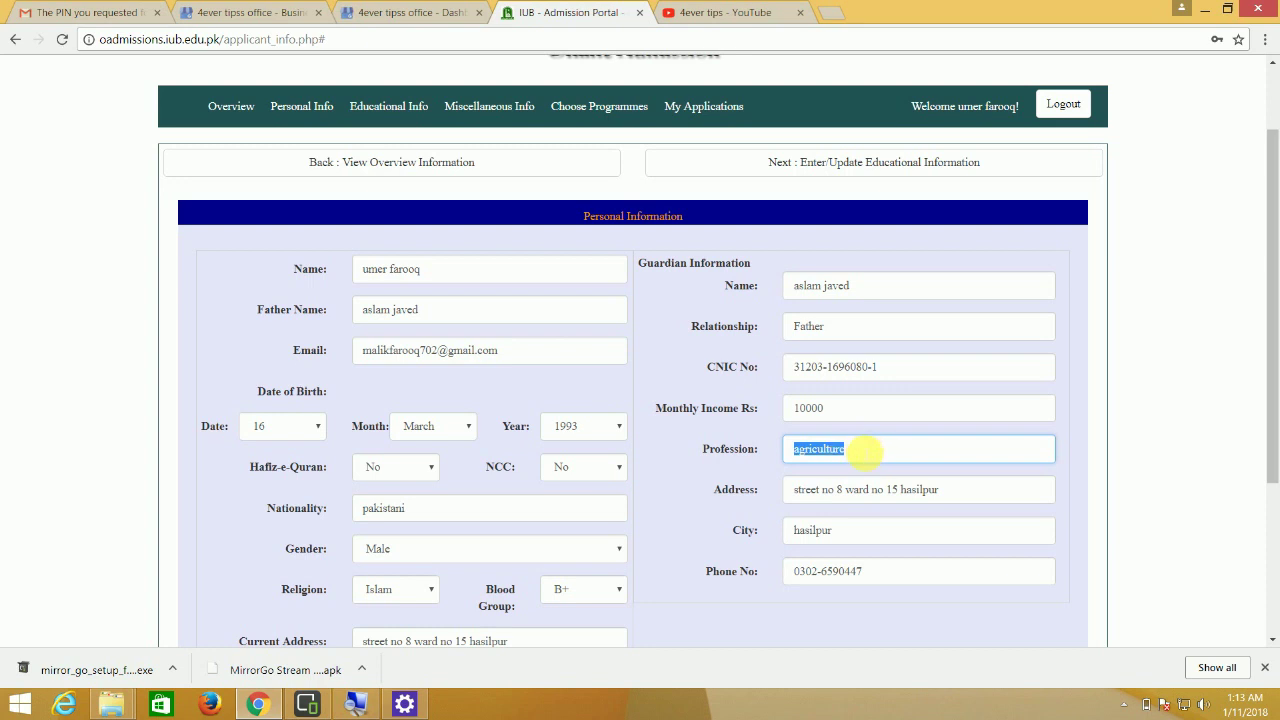
left_click(866, 451)
left_click(720, 451)
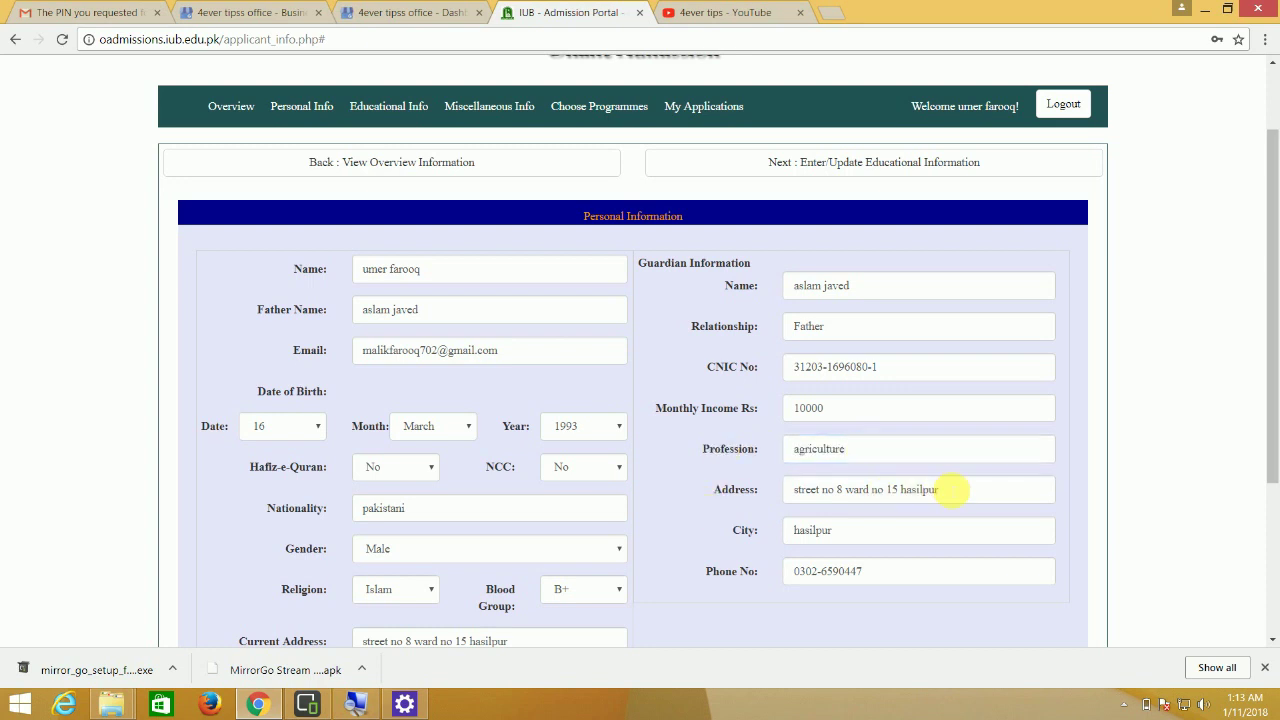
- Check the guardian's address, city and phone number fields
left_click(745, 491)
scroll(534, 520, "down", 2)
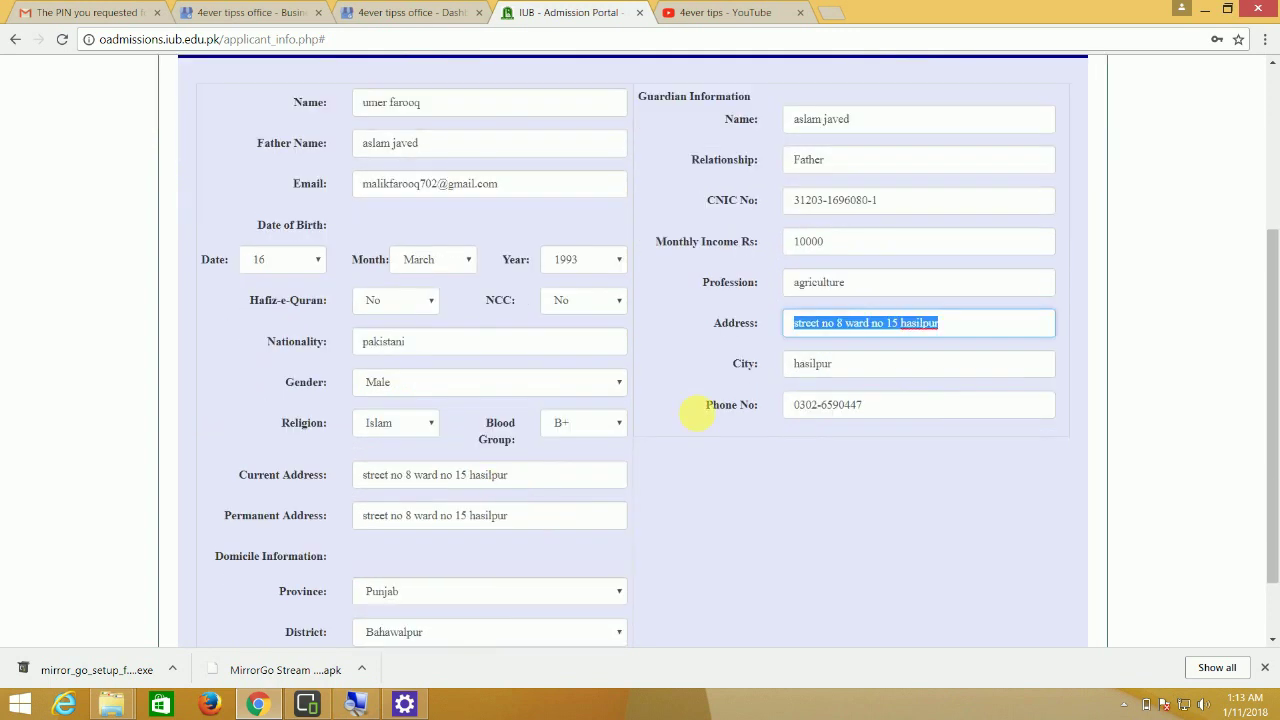
left_click(750, 367)
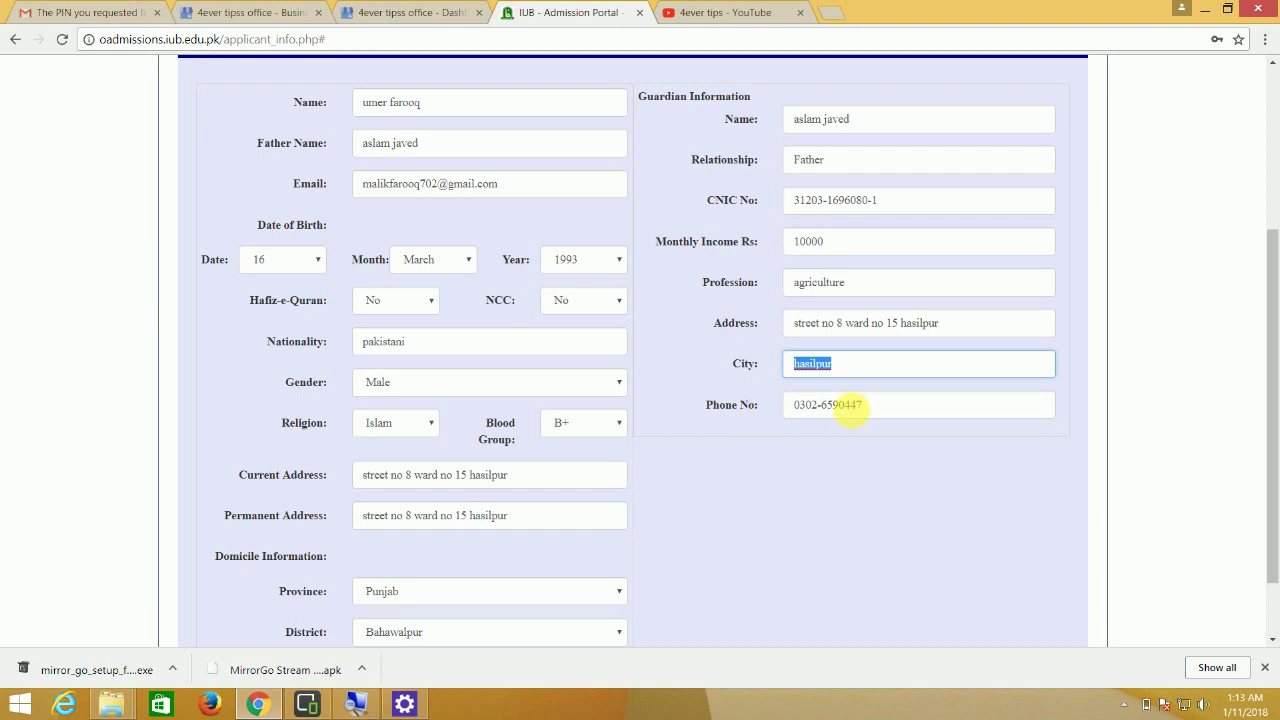
left_click(706, 406)
scroll(846, 343, "down", 2)
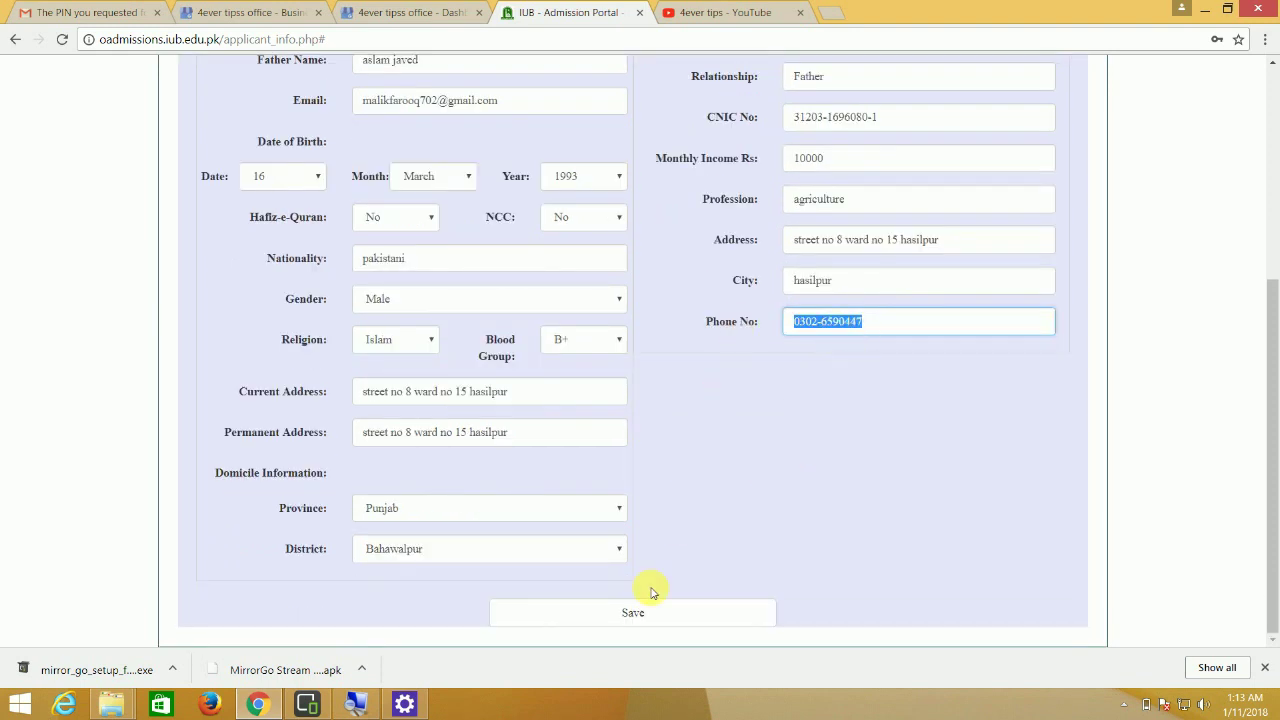
- Save the personal information and continue to the Educational Information form
left_click(670, 615)
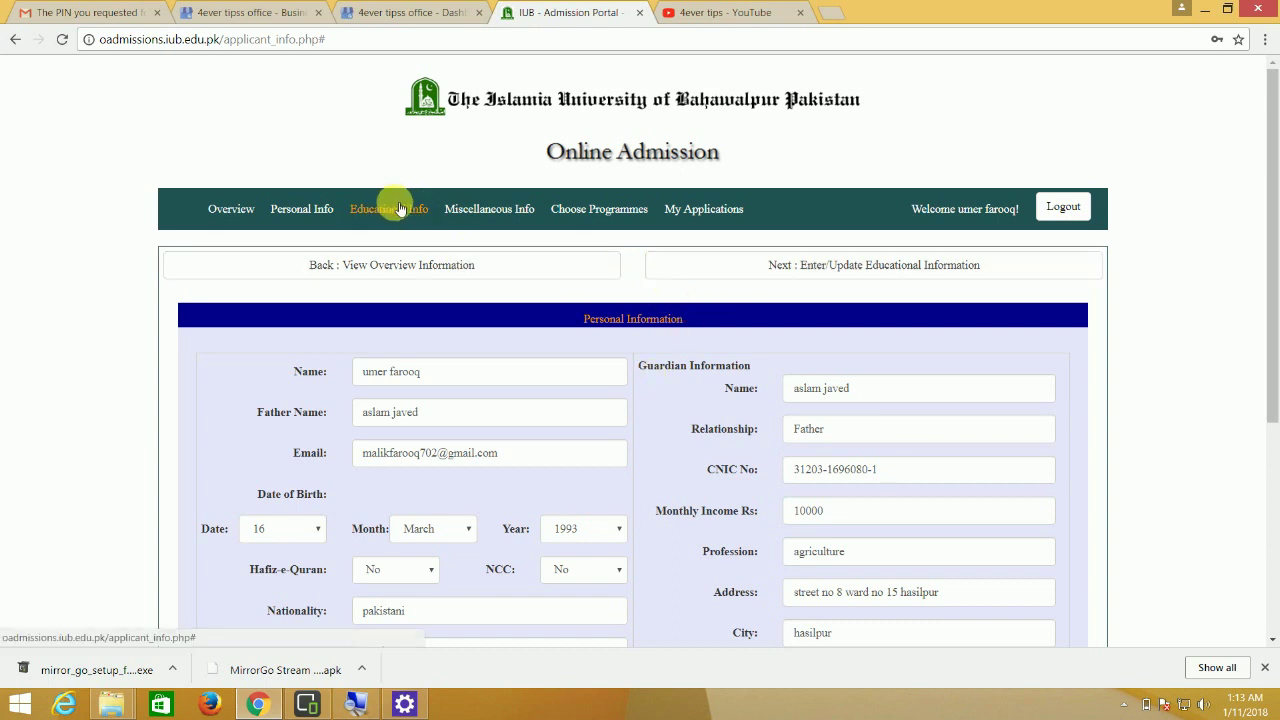
left_click(728, 260)
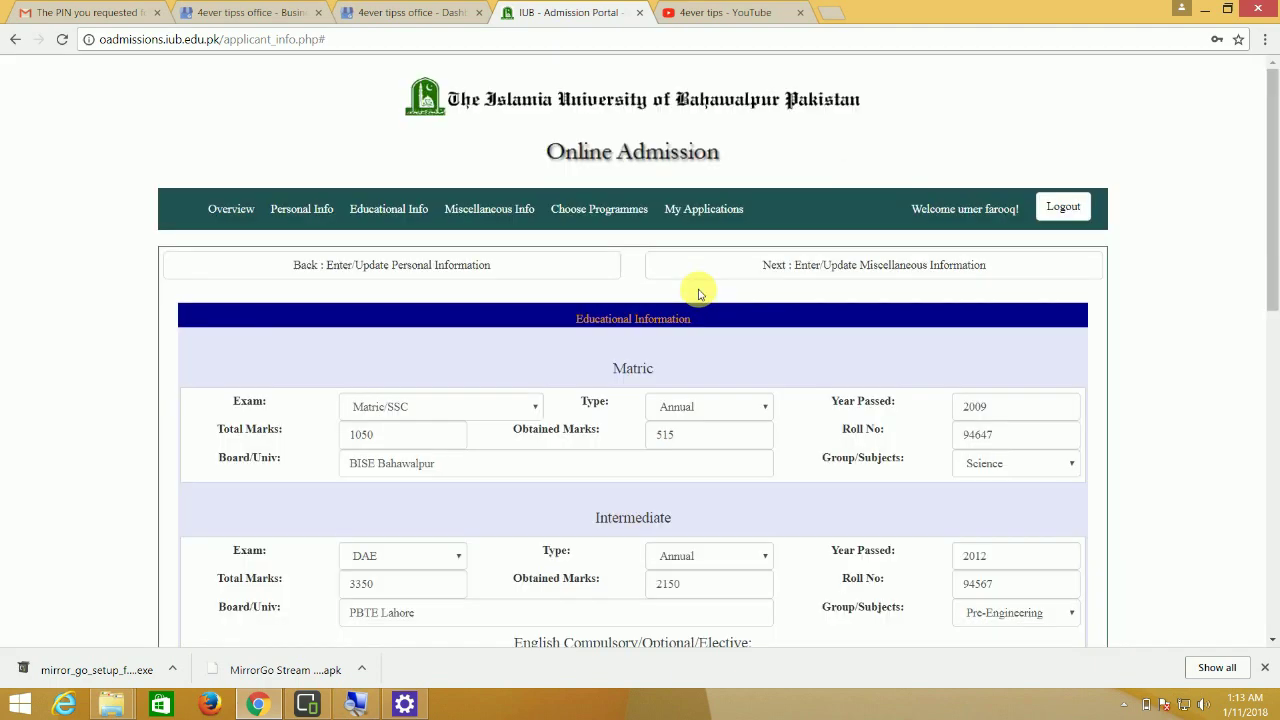
- Choose Matric/SSC as the exam in the Matric section of the educational information
scroll(699, 292, "down", 1)
scroll(699, 294, "down", 1)
left_click(470, 324)
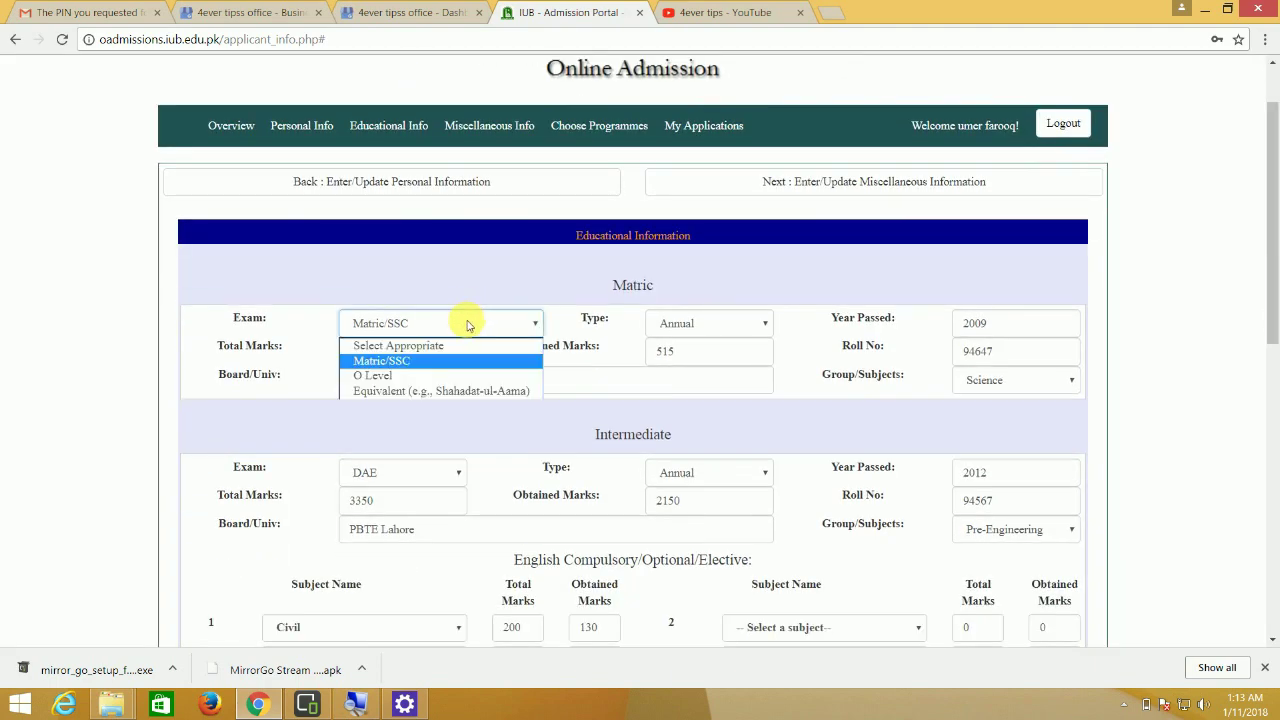
left_click_drag(612, 285, 670, 288)
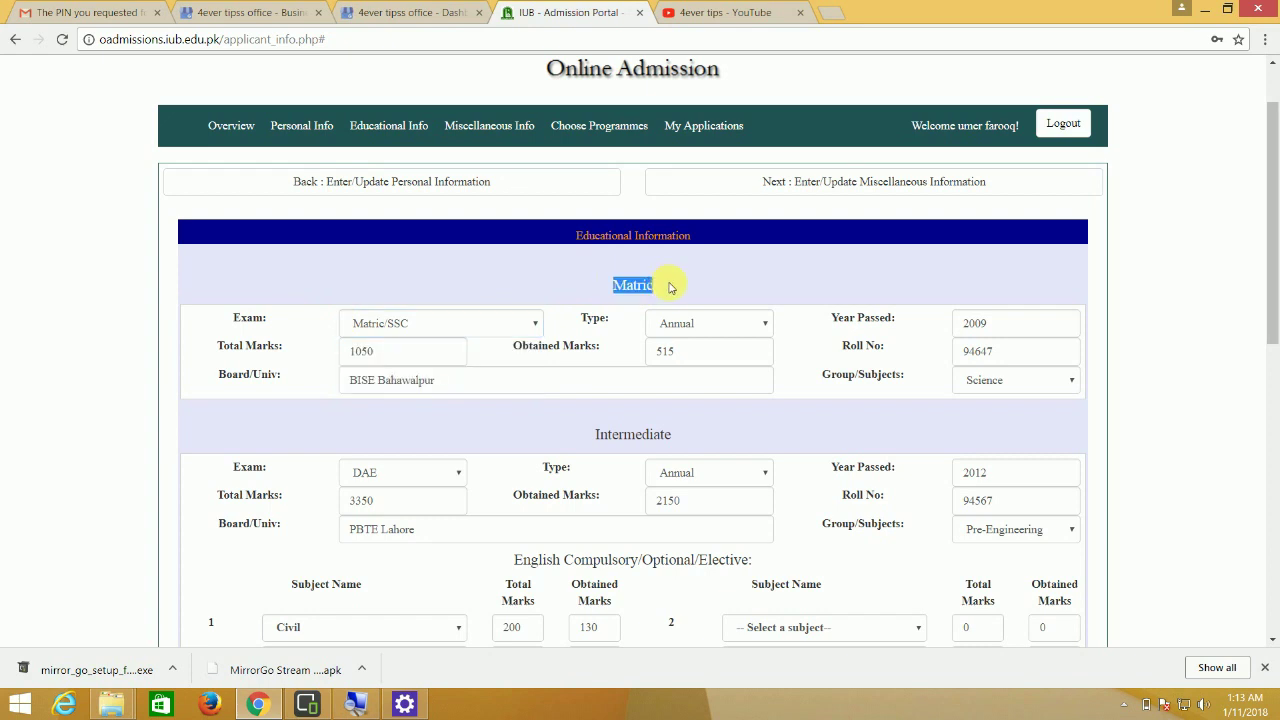
left_click(462, 327)
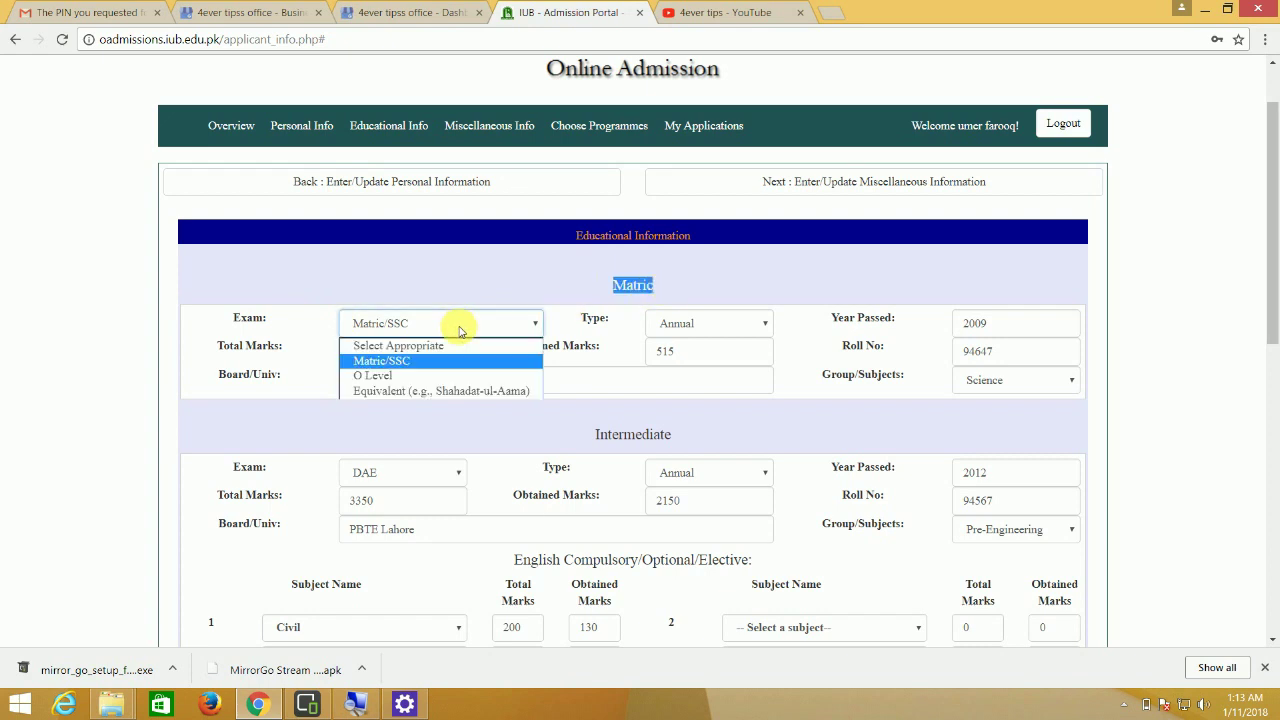
left_click(402, 361)
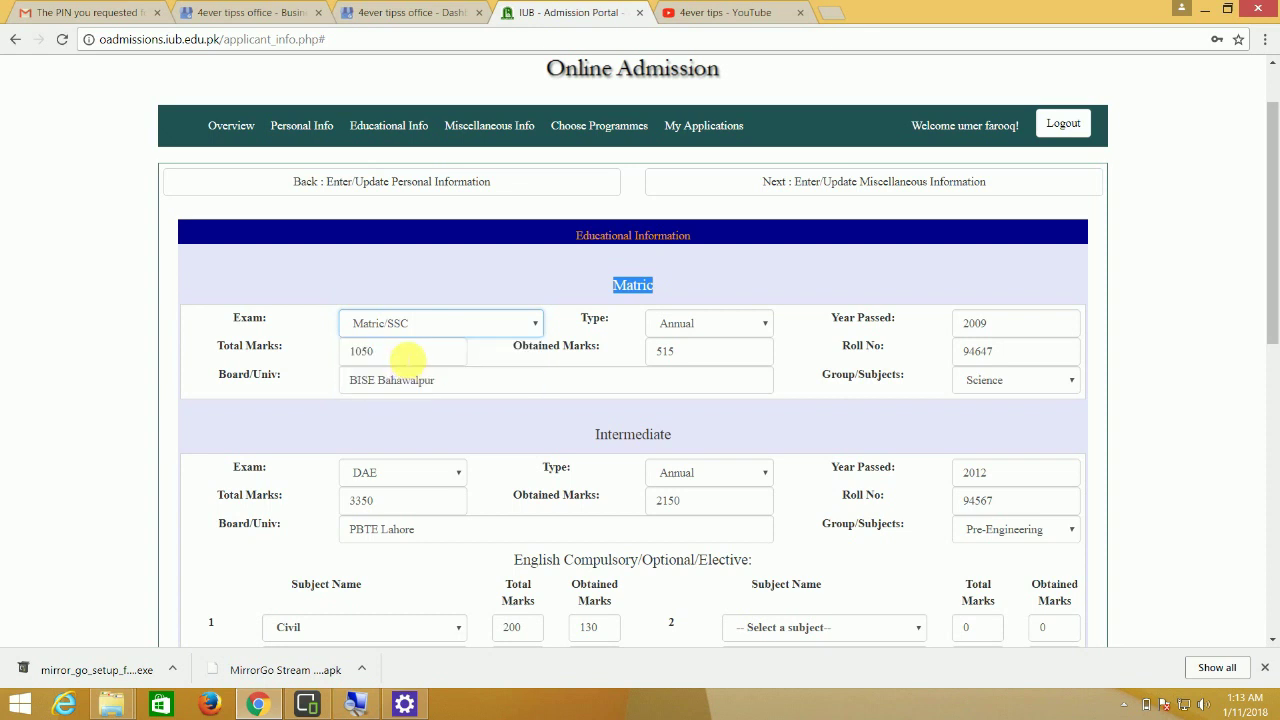
- Check the exam type options and the Year Passed field in the Matric section
left_click(741, 322)
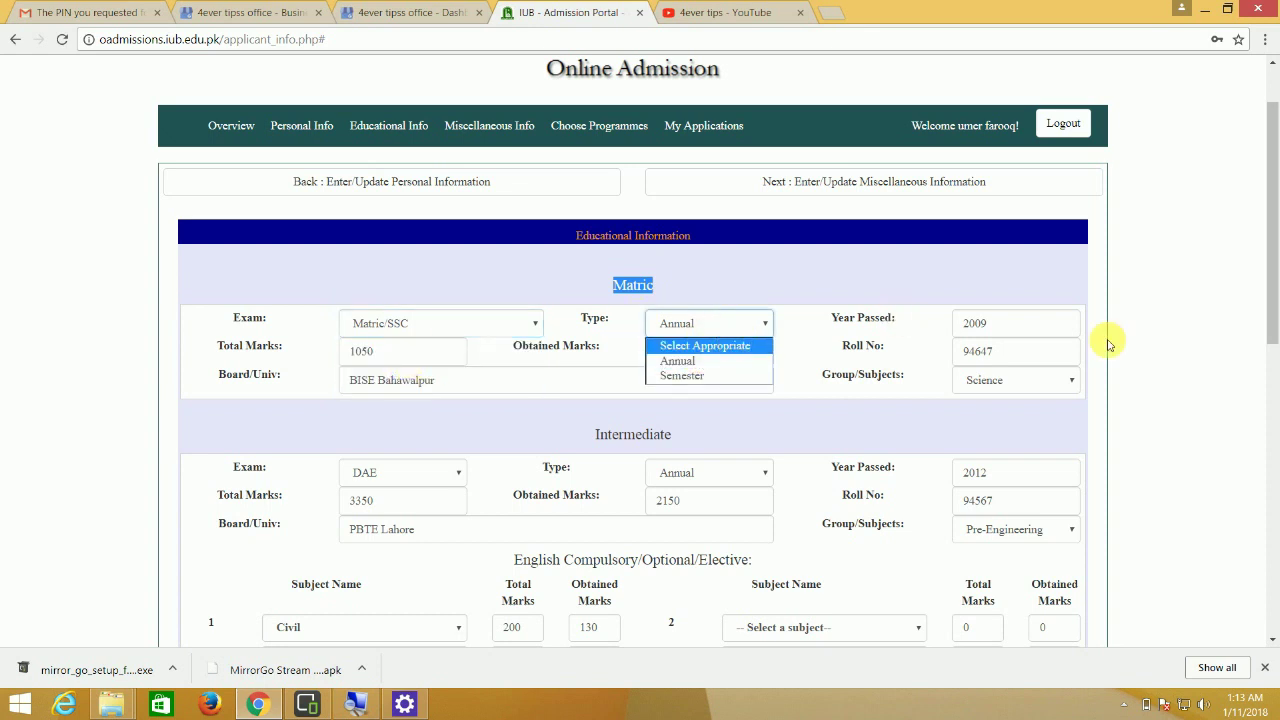
left_click(1018, 325)
double_click(1018, 325)
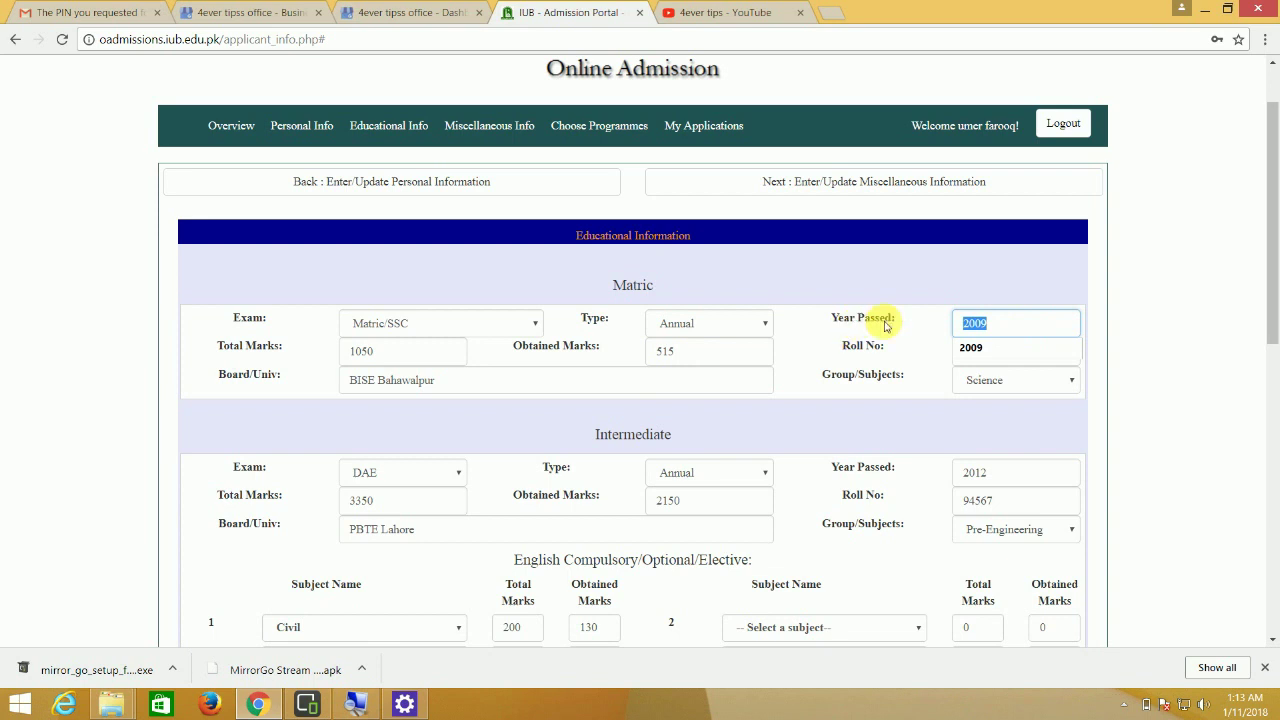
left_click(1010, 328)
- Review the total marks, obtained marks and roll number fields in the Matric section
double_click(371, 354)
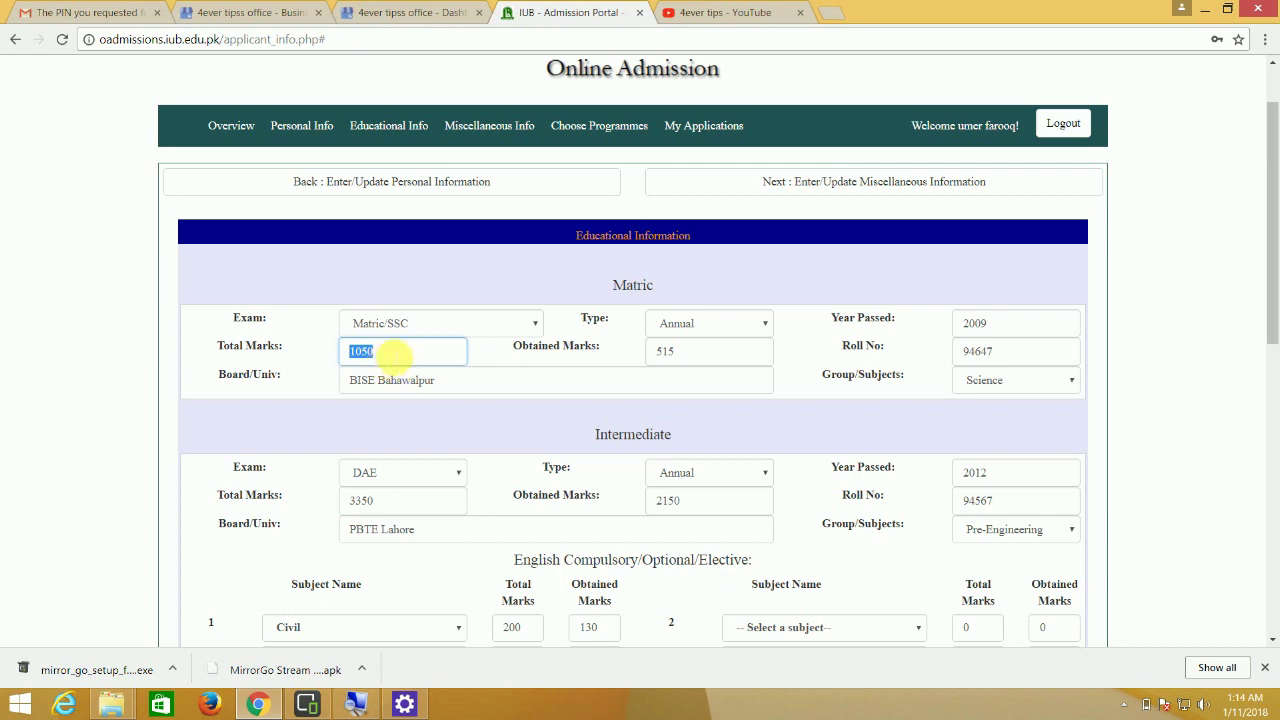
double_click(655, 350)
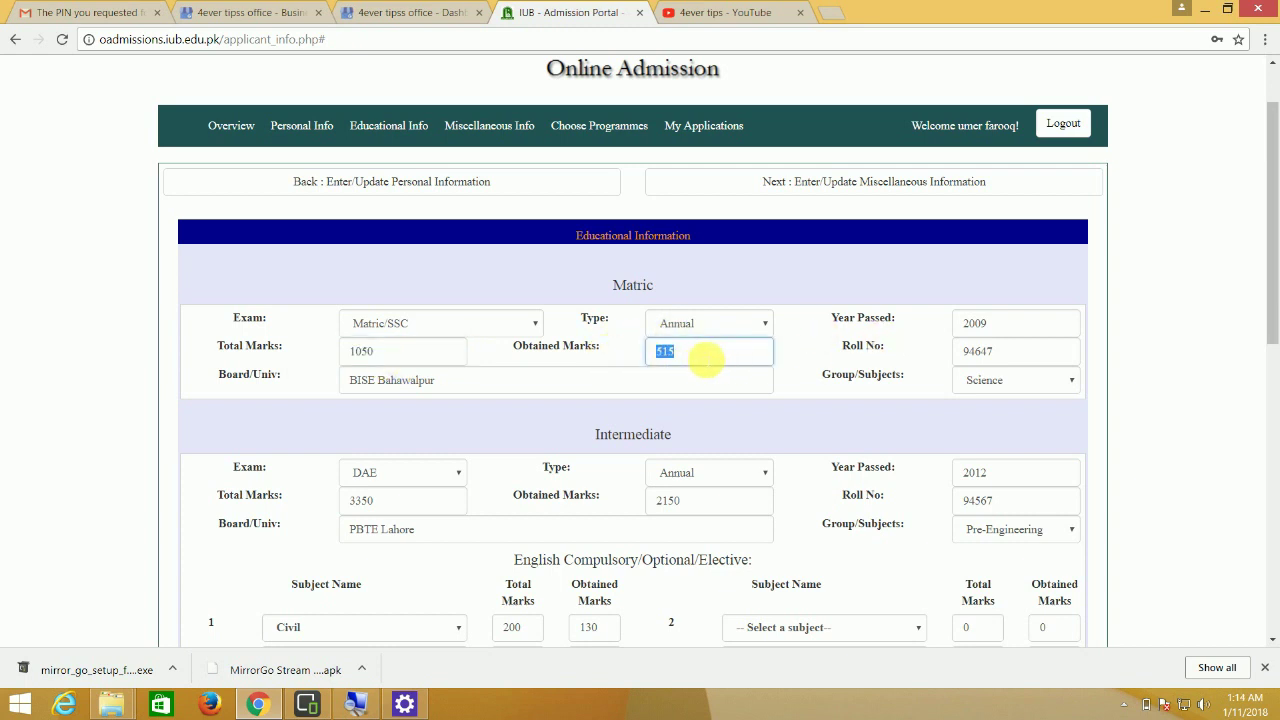
double_click(1004, 351)
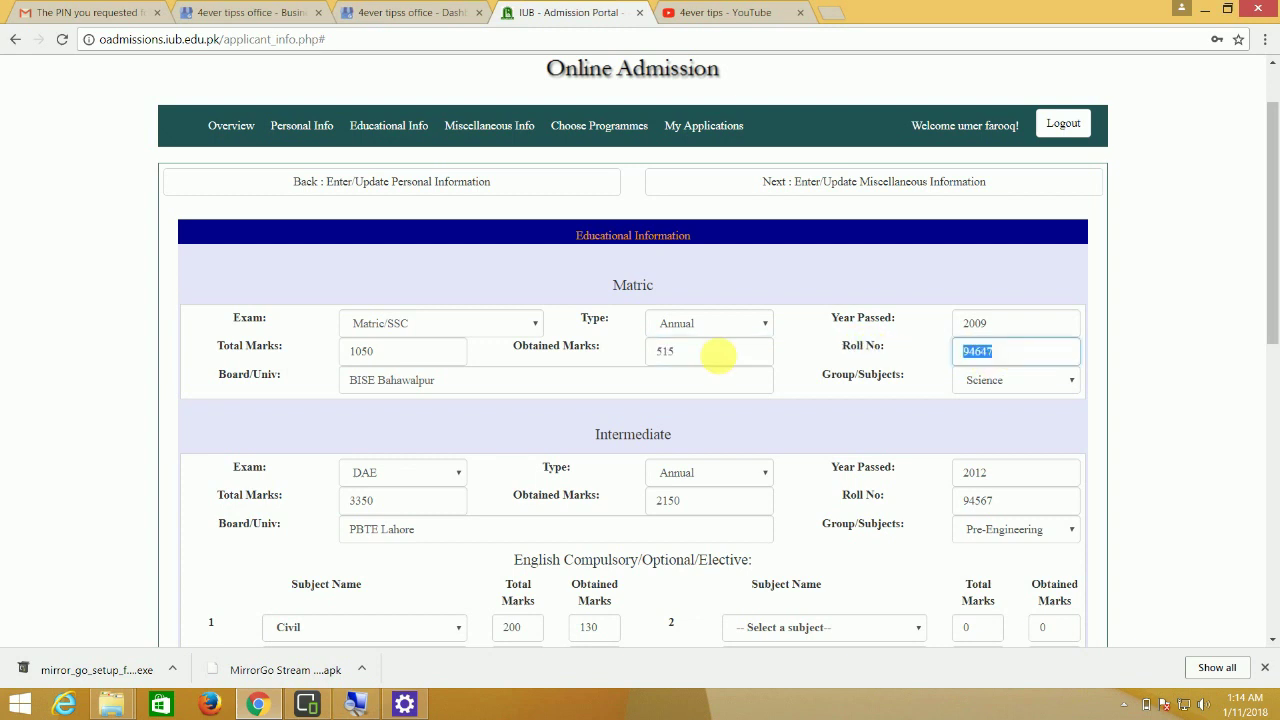
- Check the Matric section's Board/Univ field and its Group/Subjects options
left_click(250, 374)
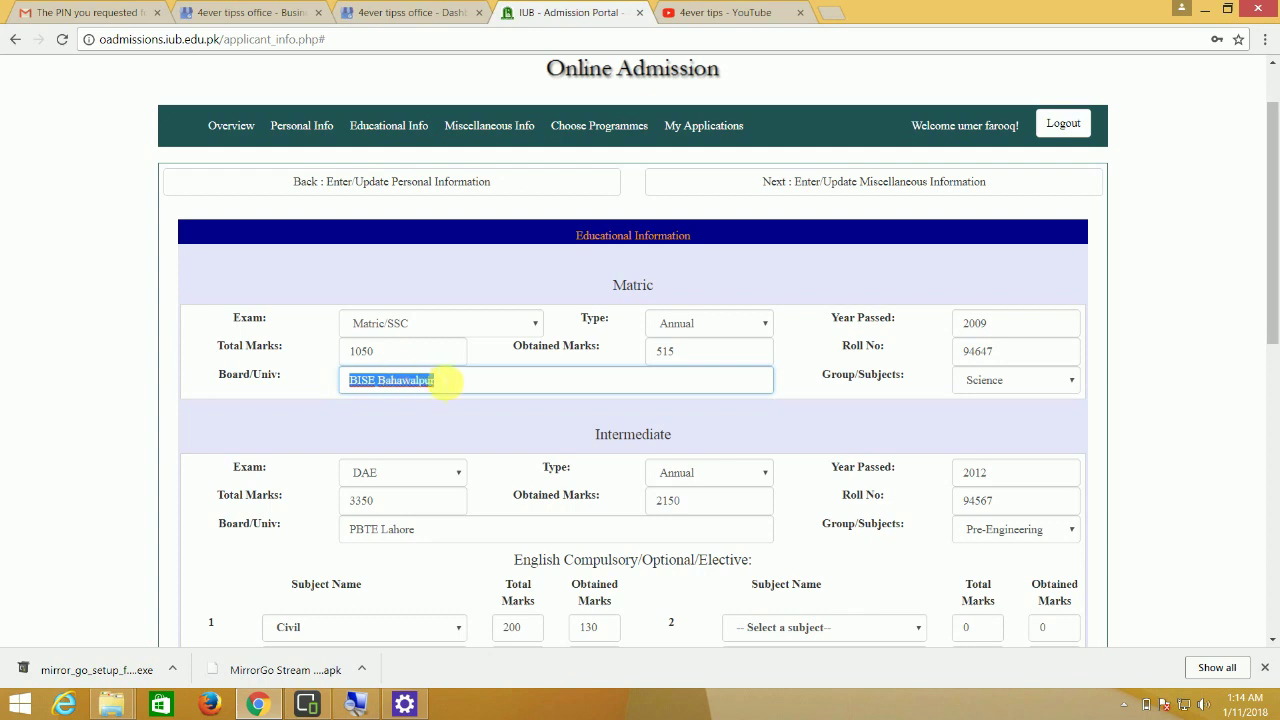
left_click_drag(450, 385, 312, 378)
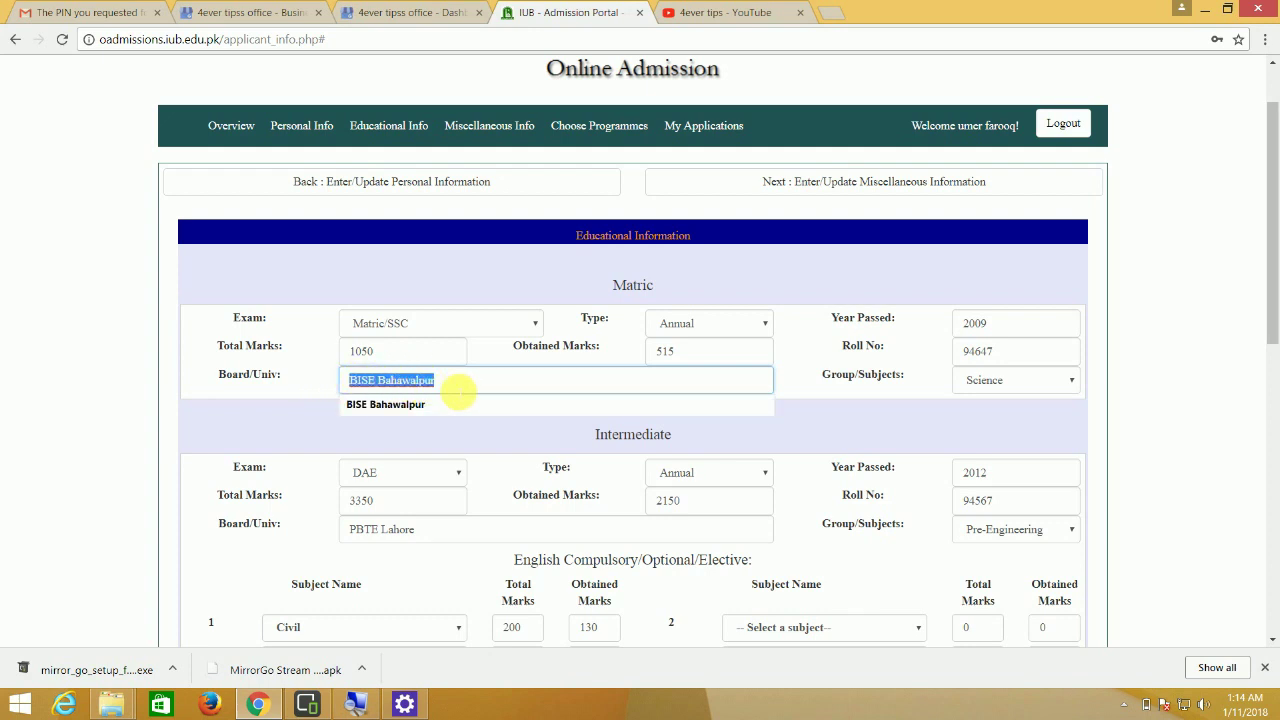
left_click(1006, 381)
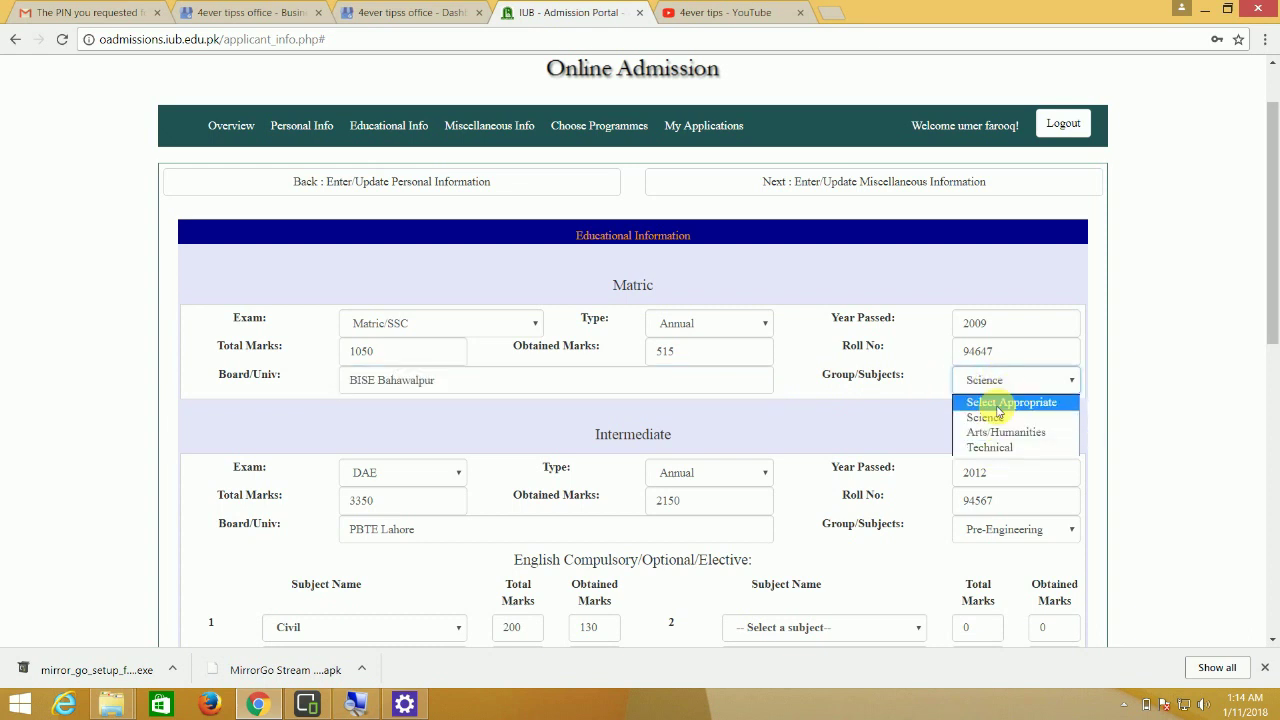
left_click(905, 377)
- Look through the available exam options in the Intermediate section
scroll(695, 320, "down", 2)
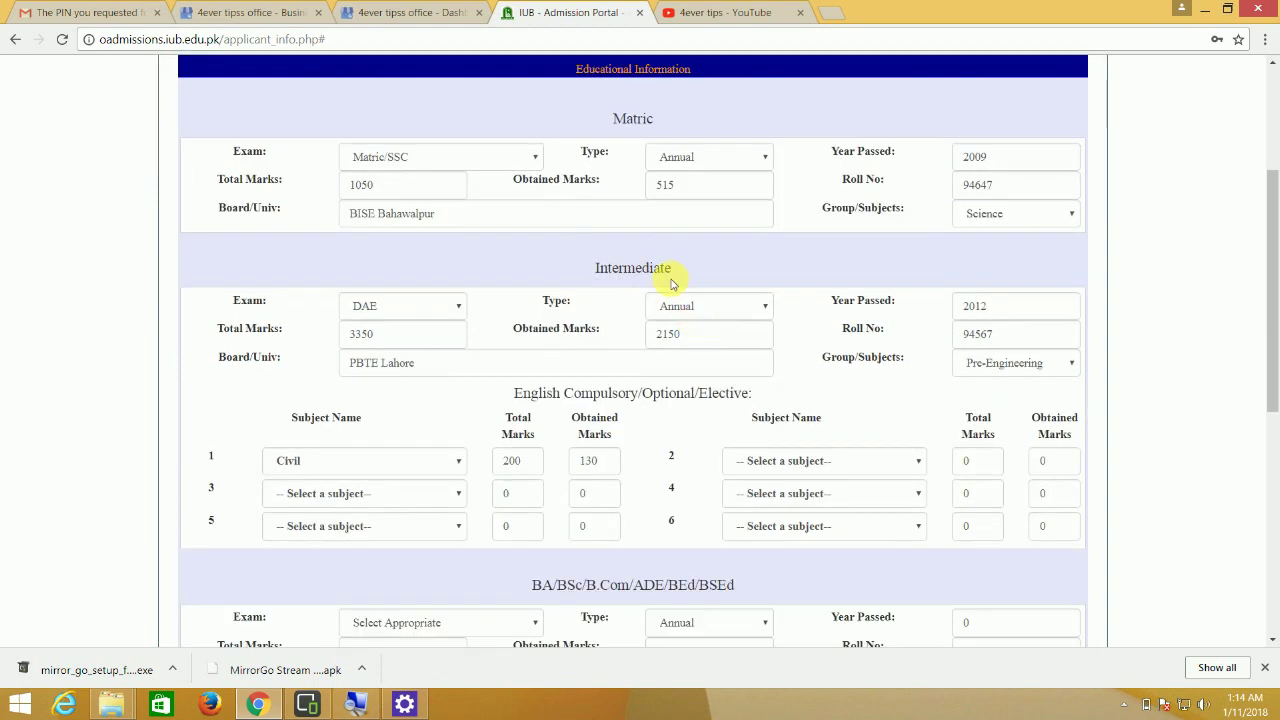
left_click_drag(676, 276, 563, 271)
left_click(418, 308)
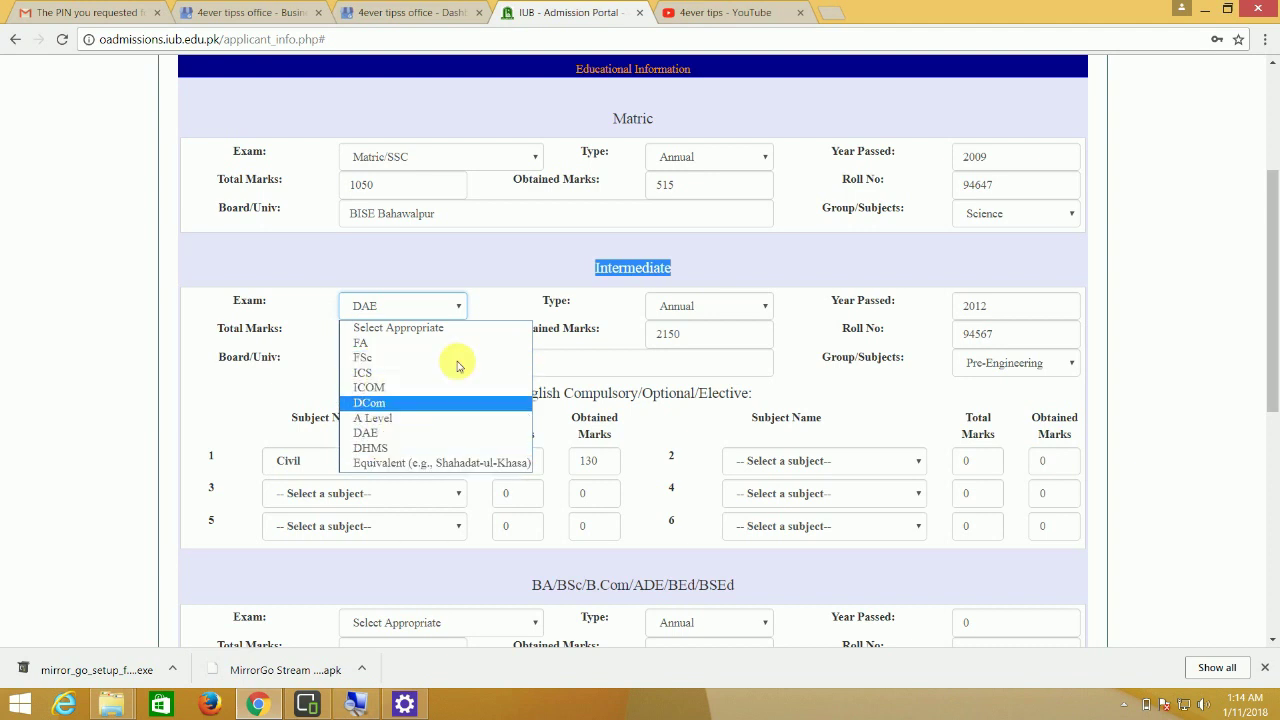
left_click(491, 277)
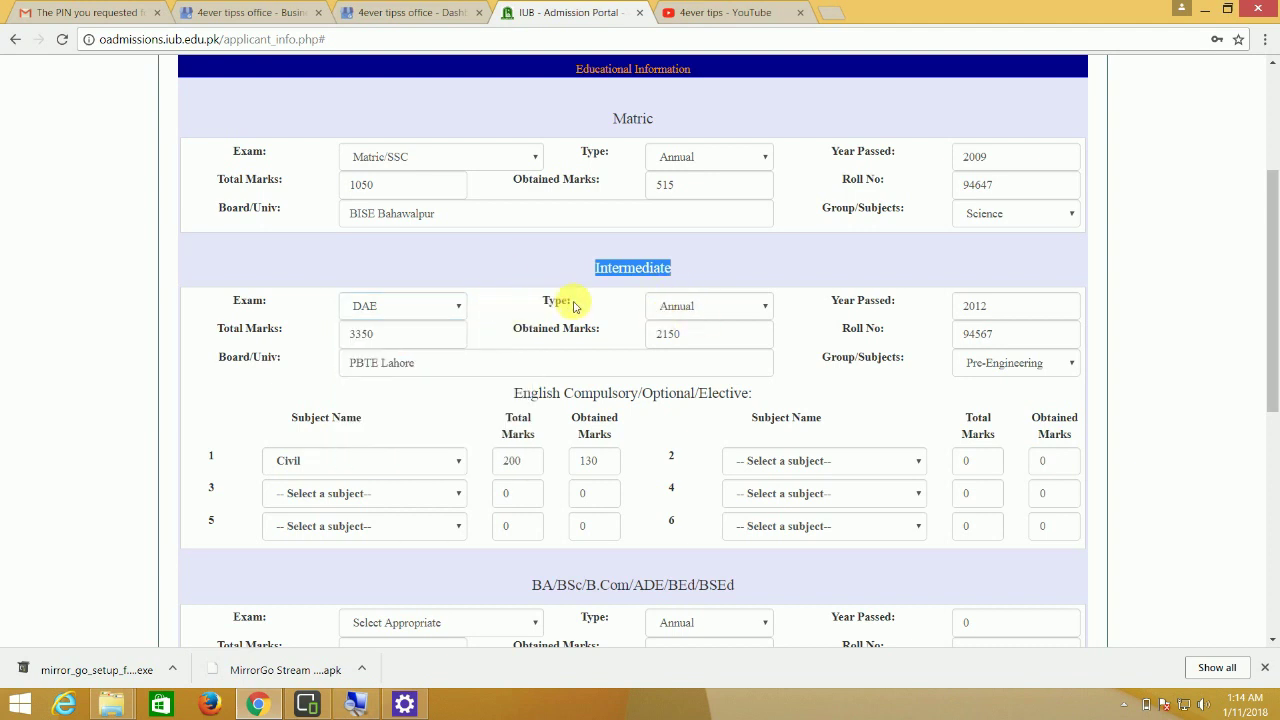
- Check the exam type options and the Year Passed field in the Intermediate section
left_click(704, 305)
left_click(714, 277)
left_click(714, 277)
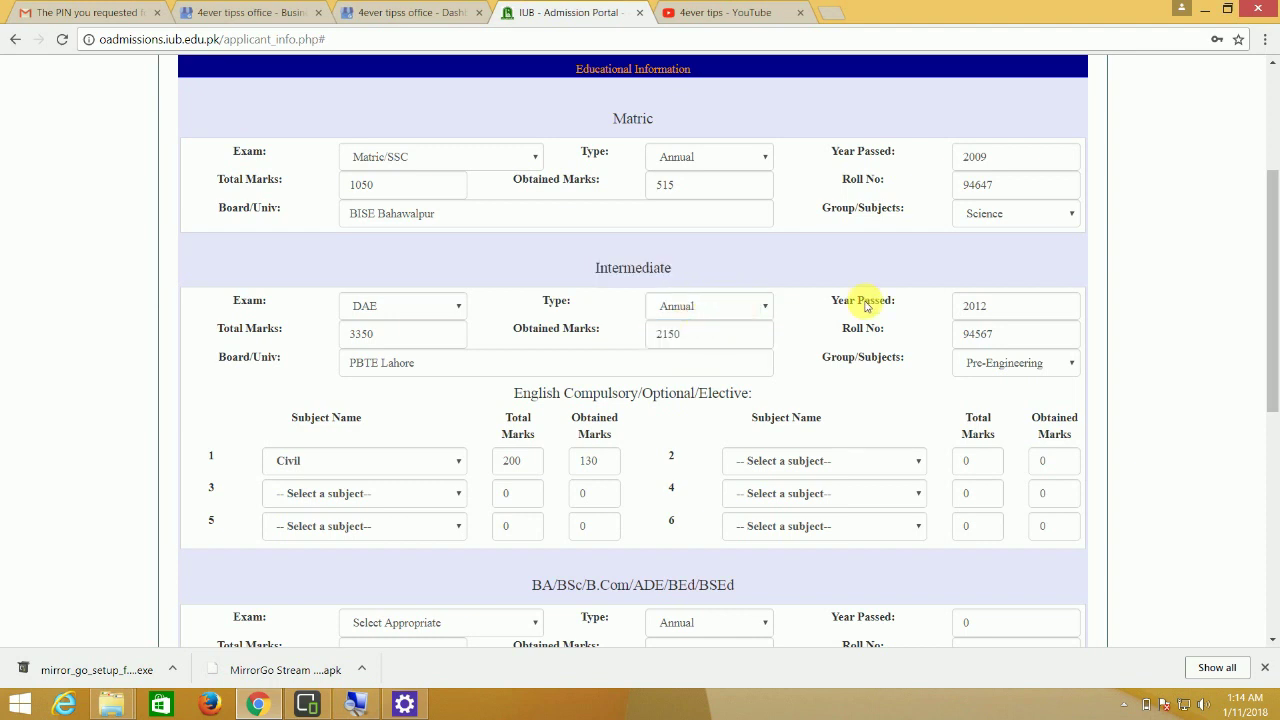
left_click(724, 306)
left_click(771, 289)
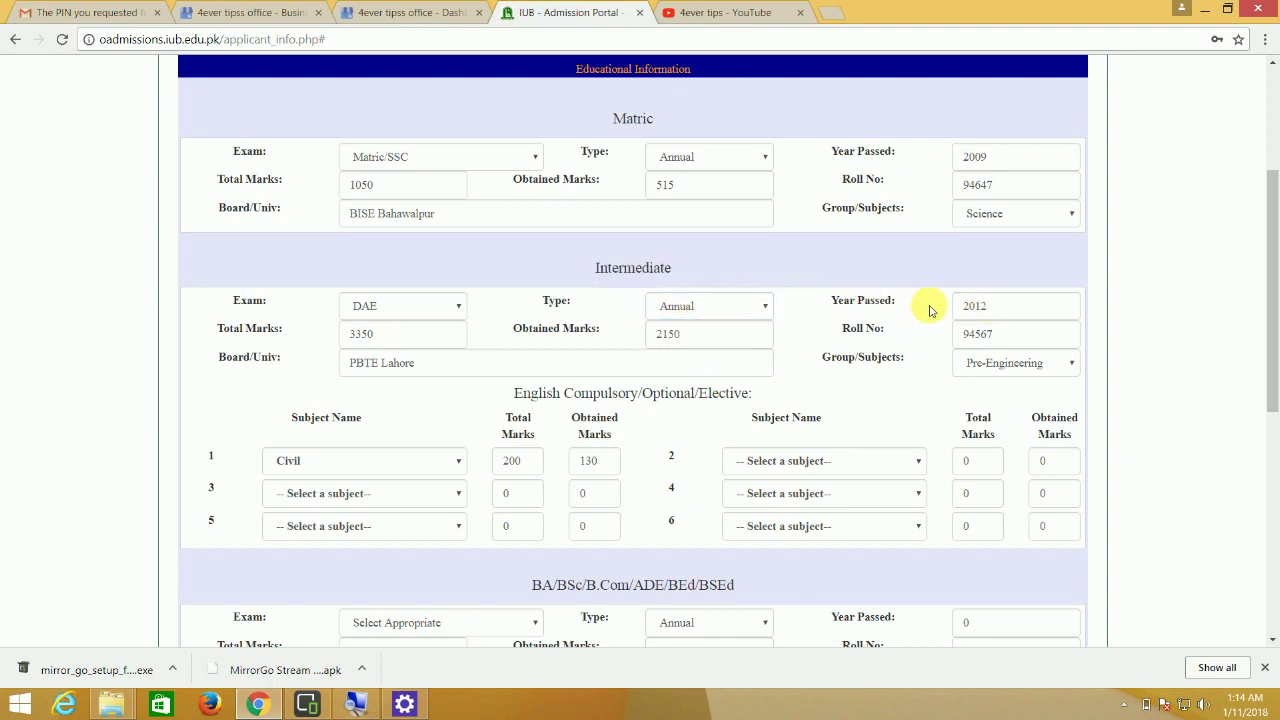
left_click_drag(1029, 312, 789, 320)
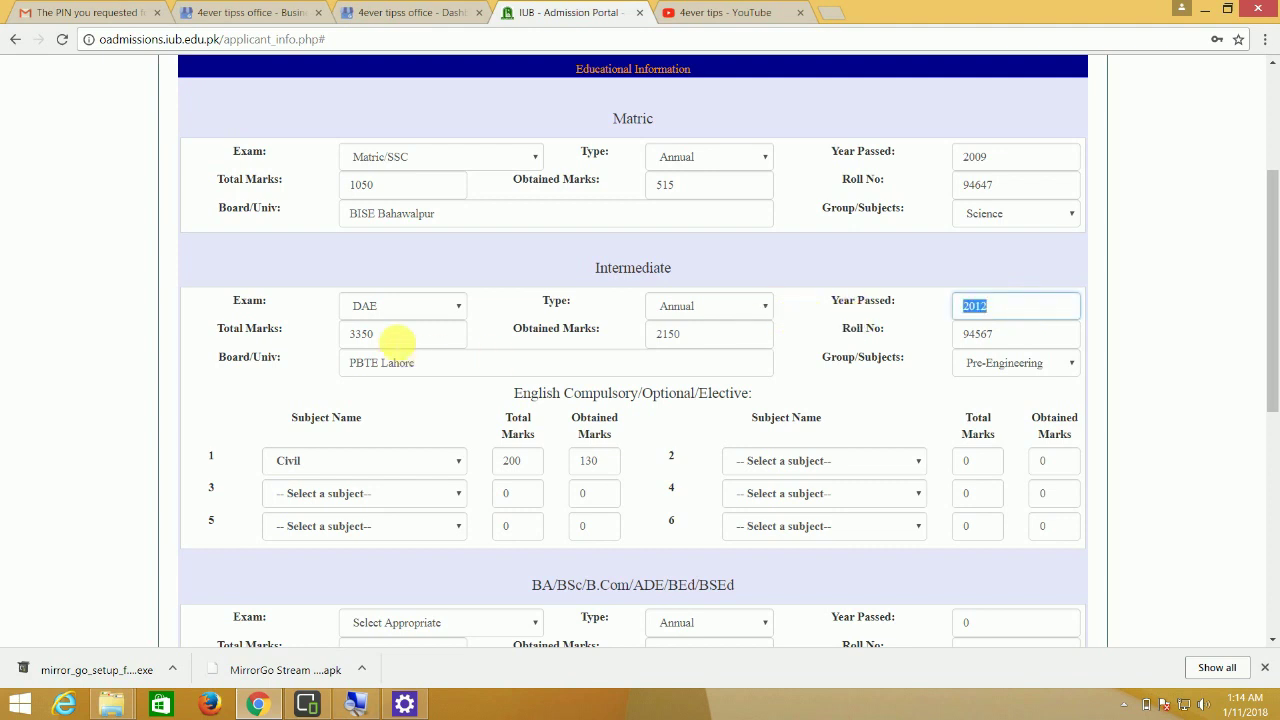
- Review the total marks, obtained marks and roll number fields in the Intermediate section
left_click_drag(403, 343, 163, 334)
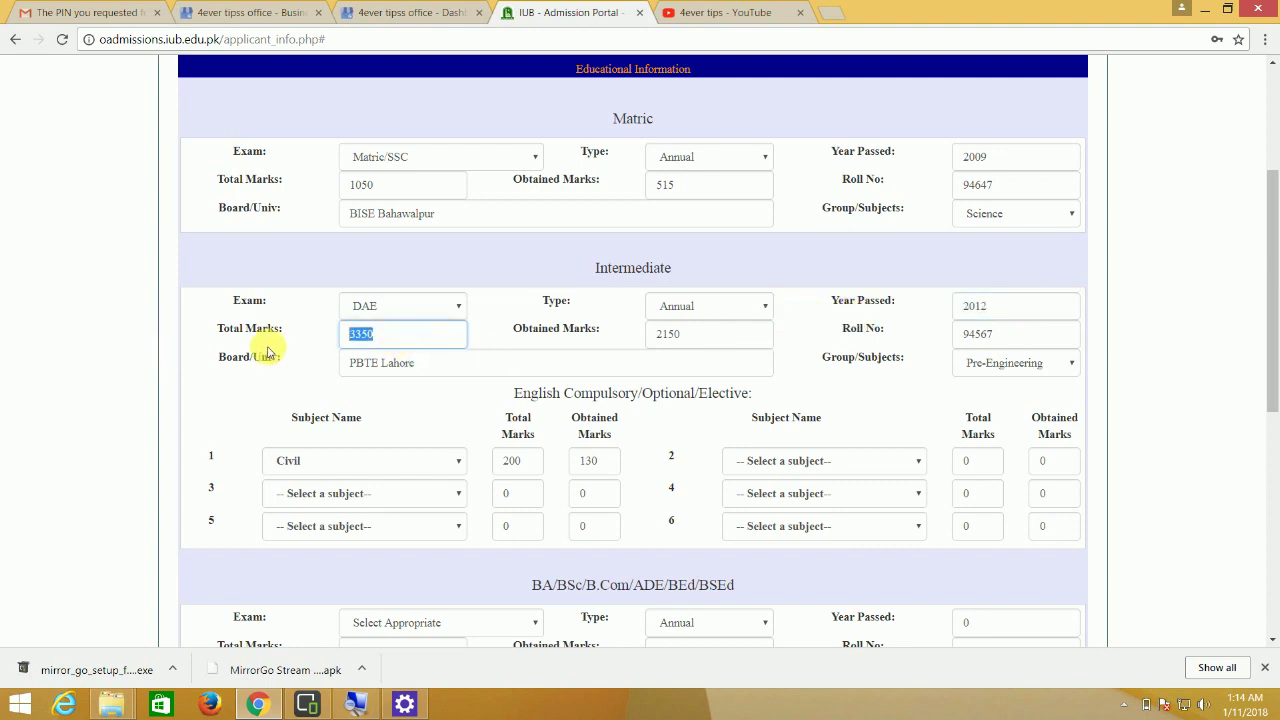
left_click_drag(680, 348, 583, 329)
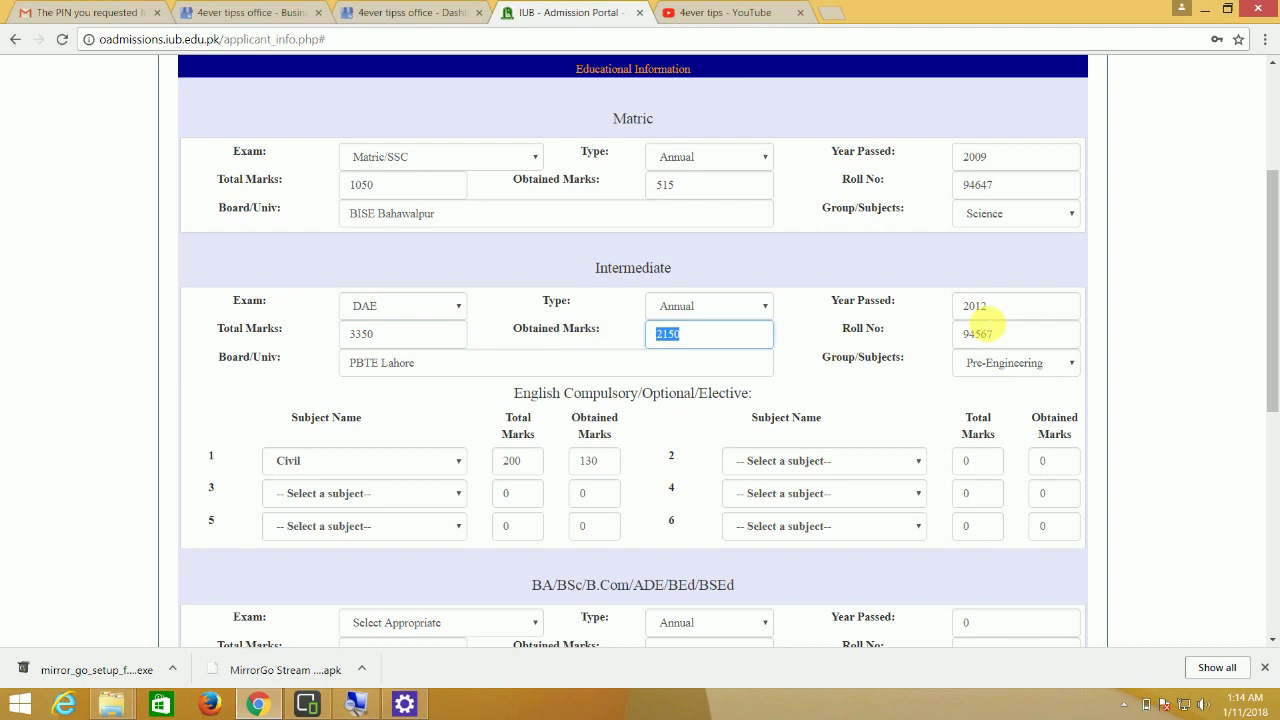
left_click_drag(1037, 346, 845, 345)
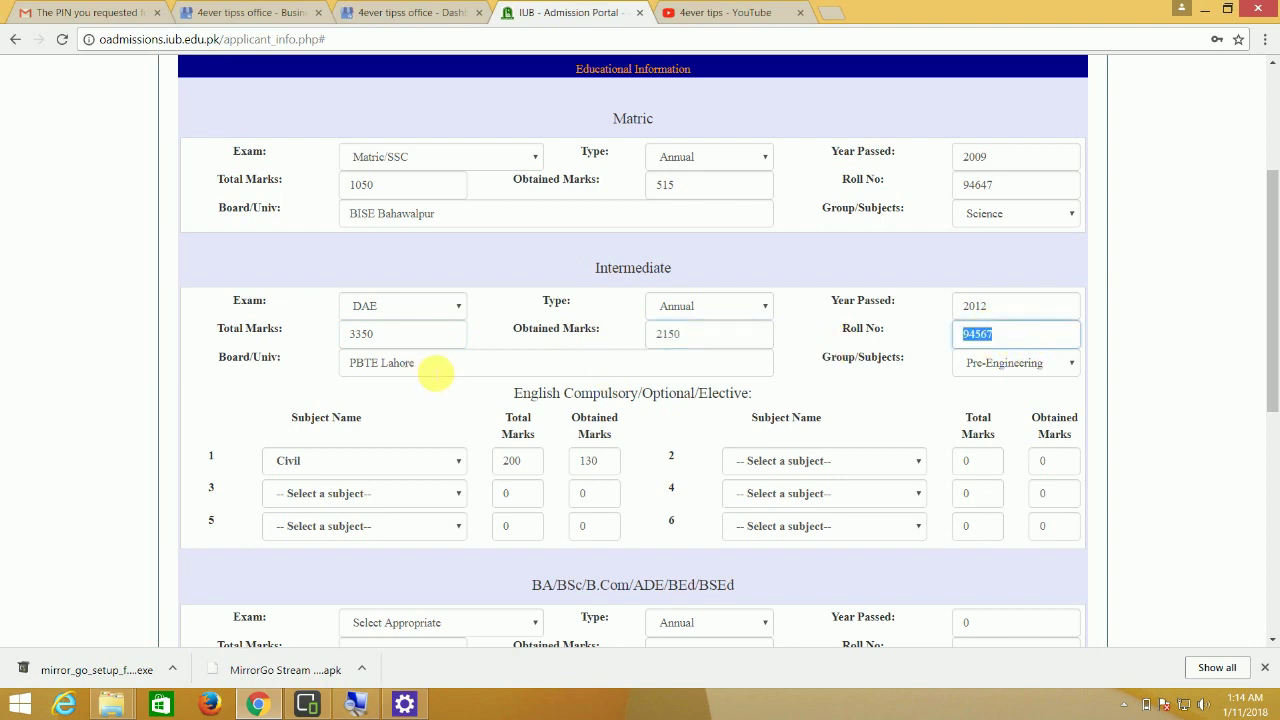
- Check the Intermediate section's Board/Univ field and its Group/Subjects options
left_click_drag(483, 370, 251, 376)
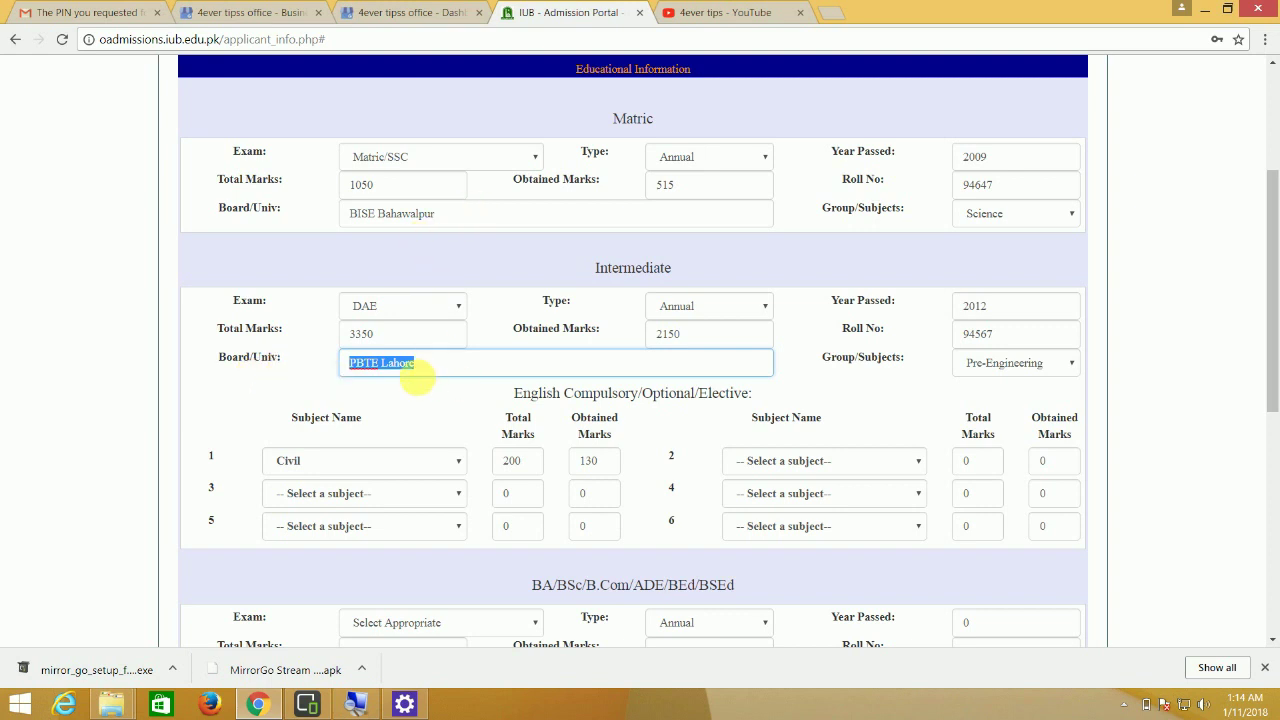
left_click(425, 369)
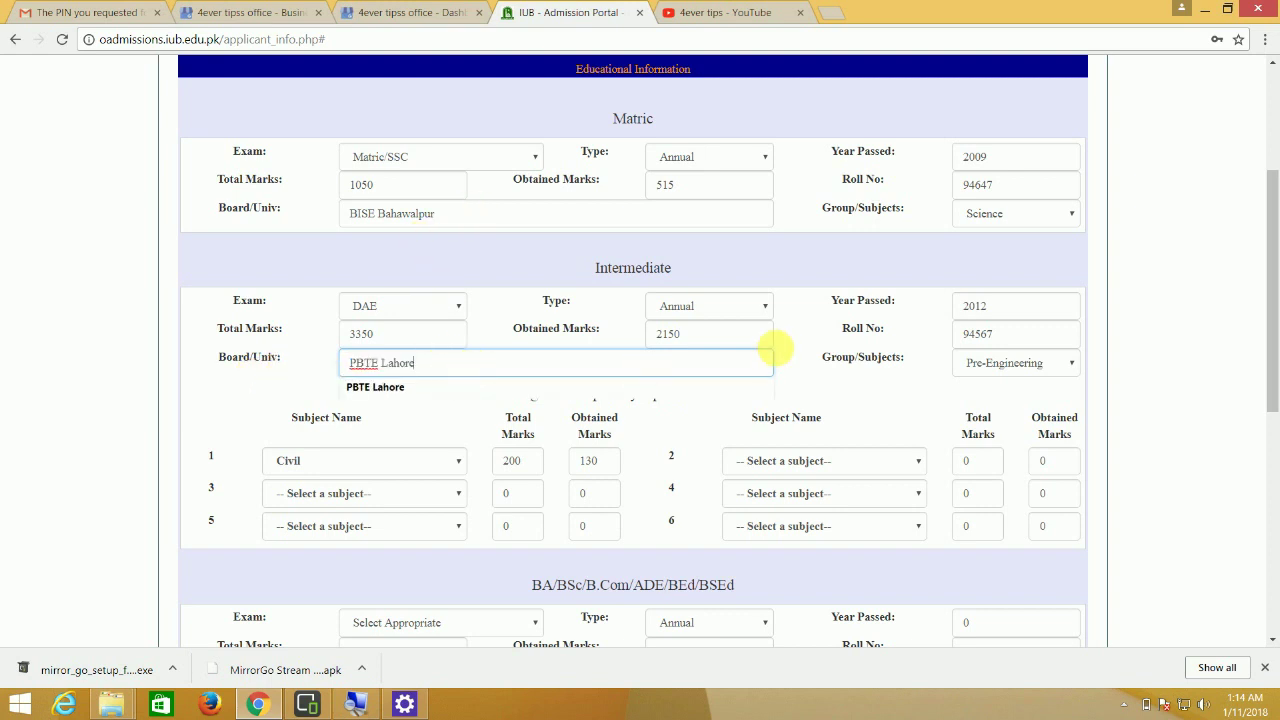
left_click(1019, 366)
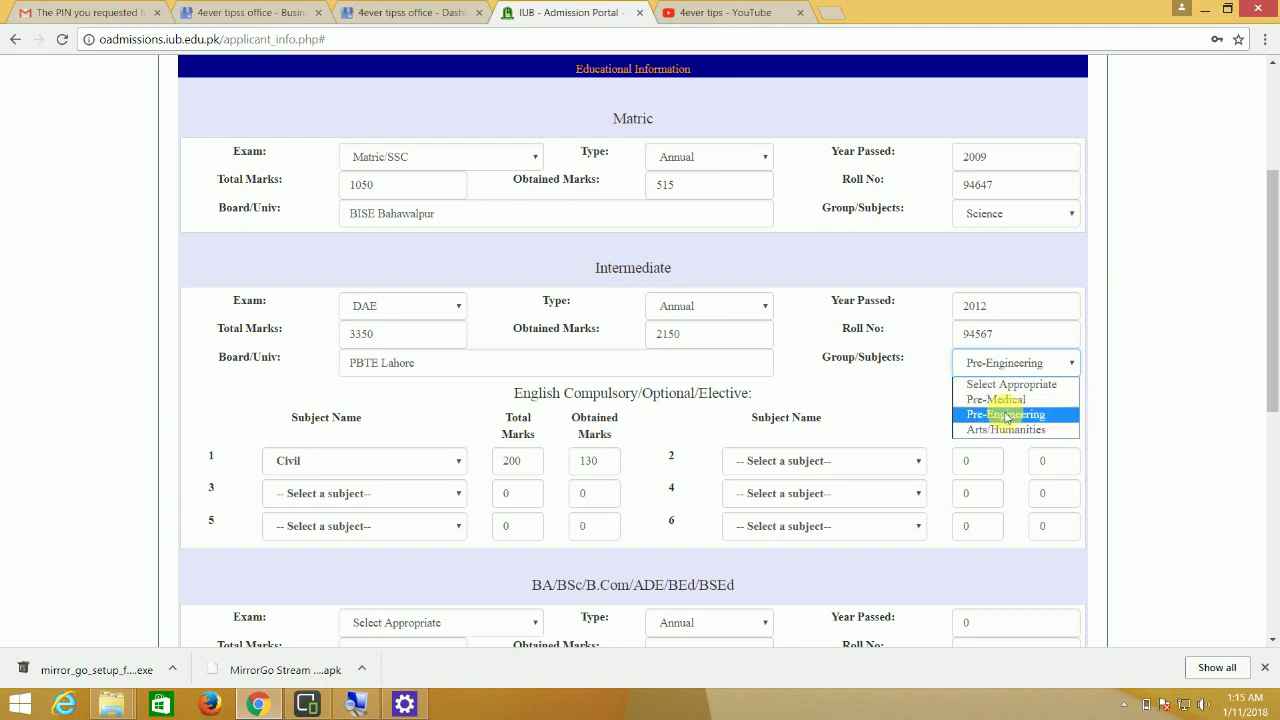
left_click(895, 390)
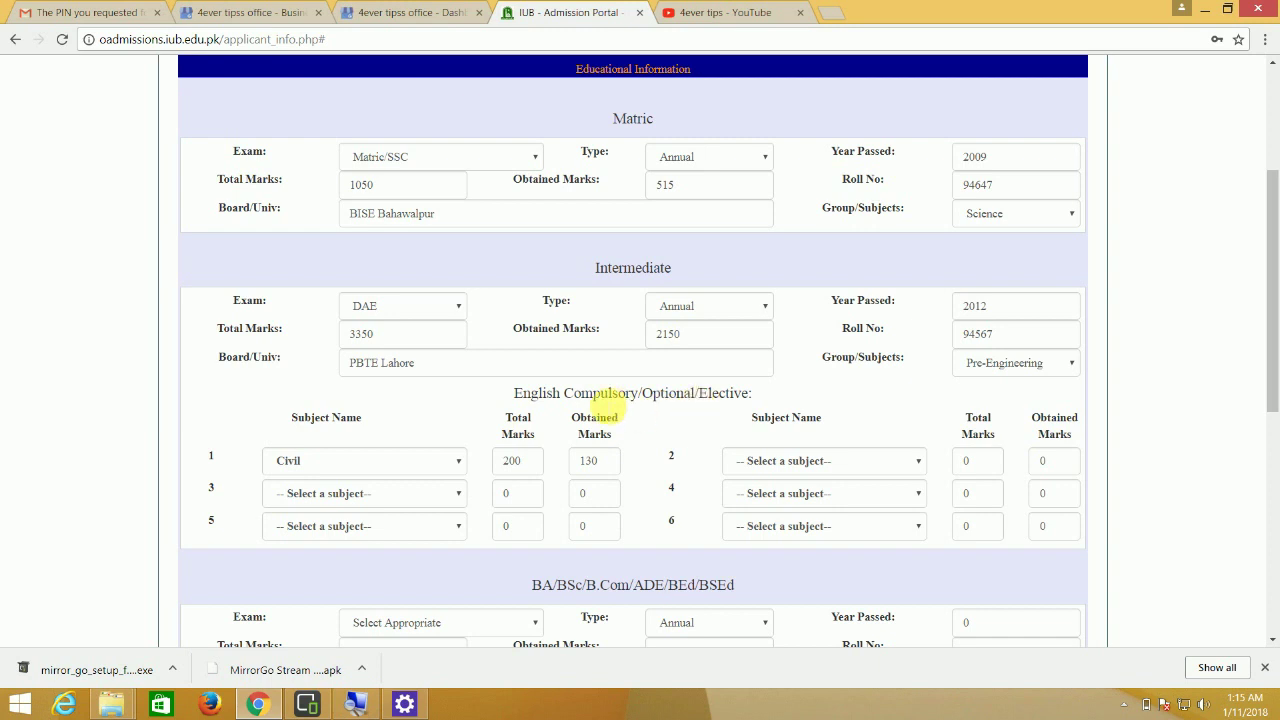
scroll(479, 428, "down", 1)
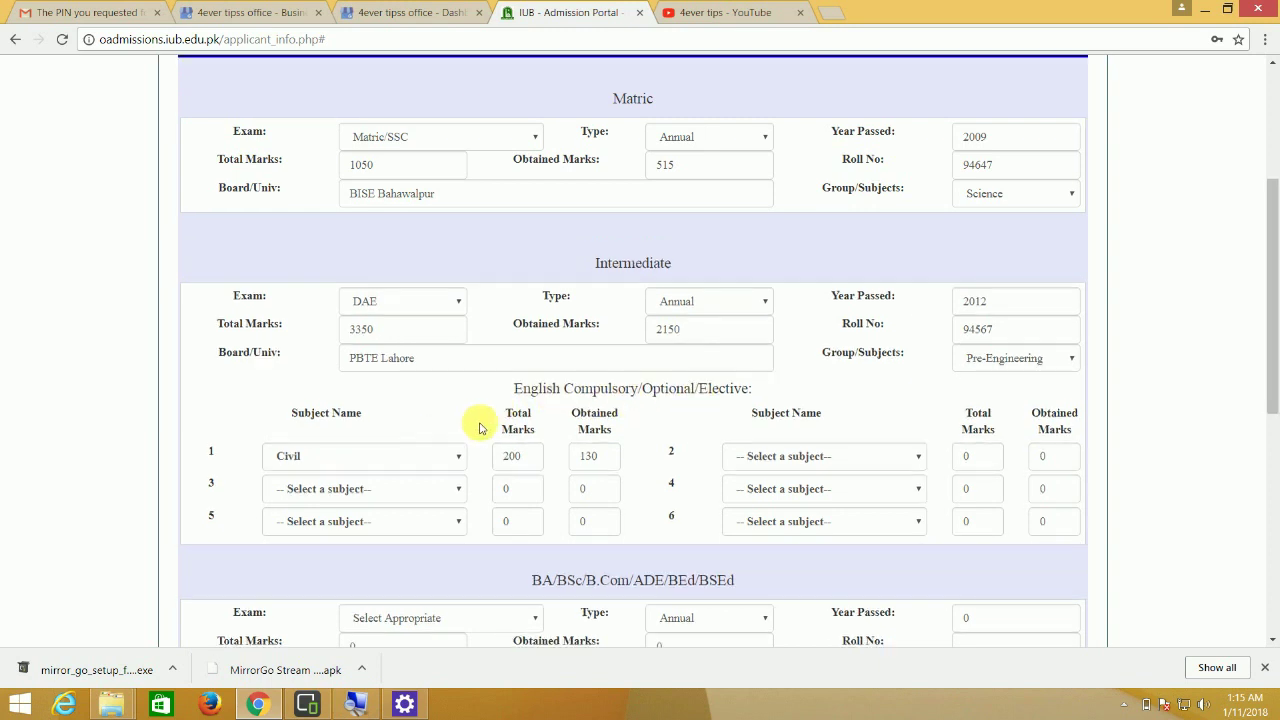
- Review the first elective subject's options and its total and obtained marks in the Intermediate section
scroll(479, 428, "down", 1)
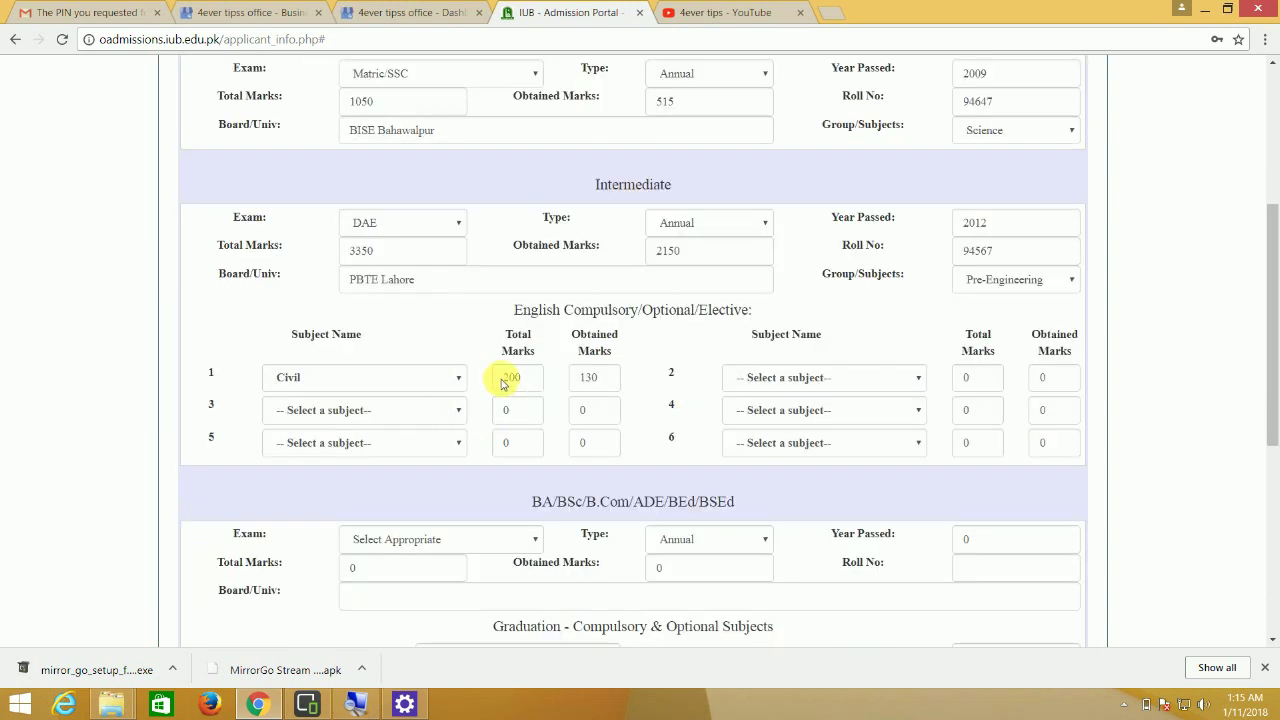
left_click(445, 383)
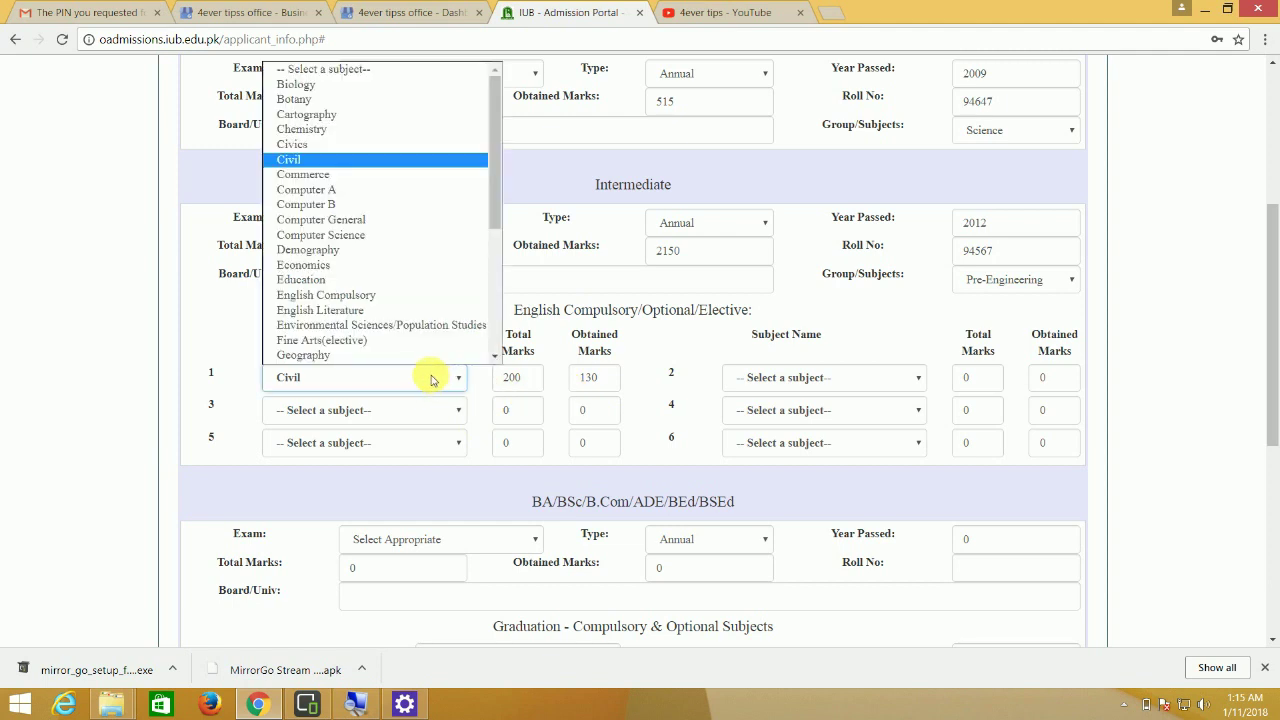
left_click(432, 379)
key("Tab")
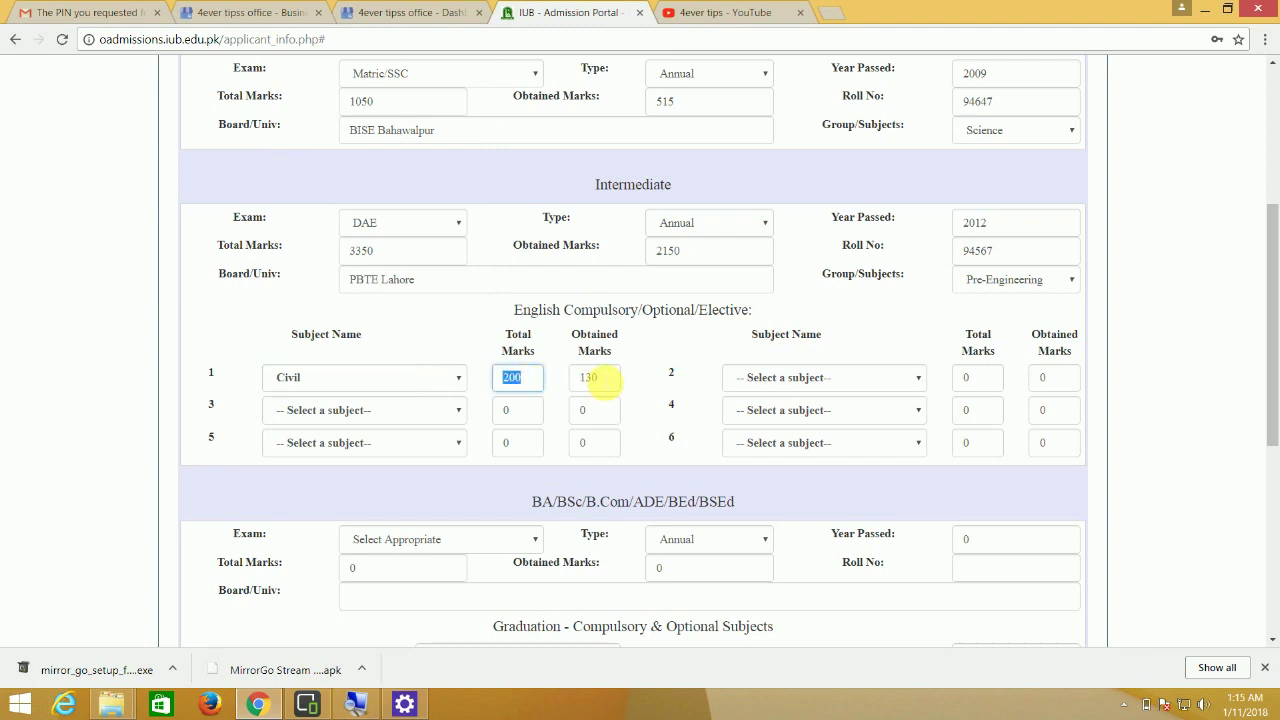
left_click_drag(603, 381, 545, 380)
- Look through the second elective subject's options and check its total marks field
left_click(872, 381)
left_click(871, 384)
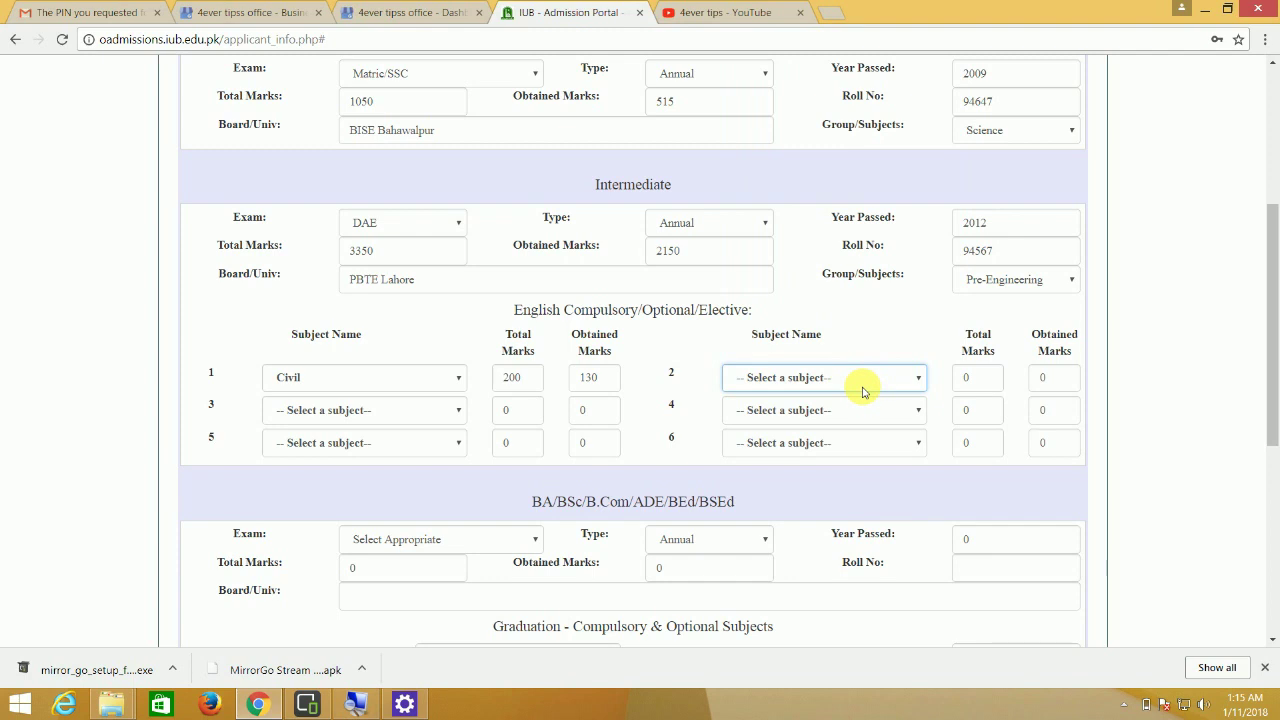
left_click(868, 383)
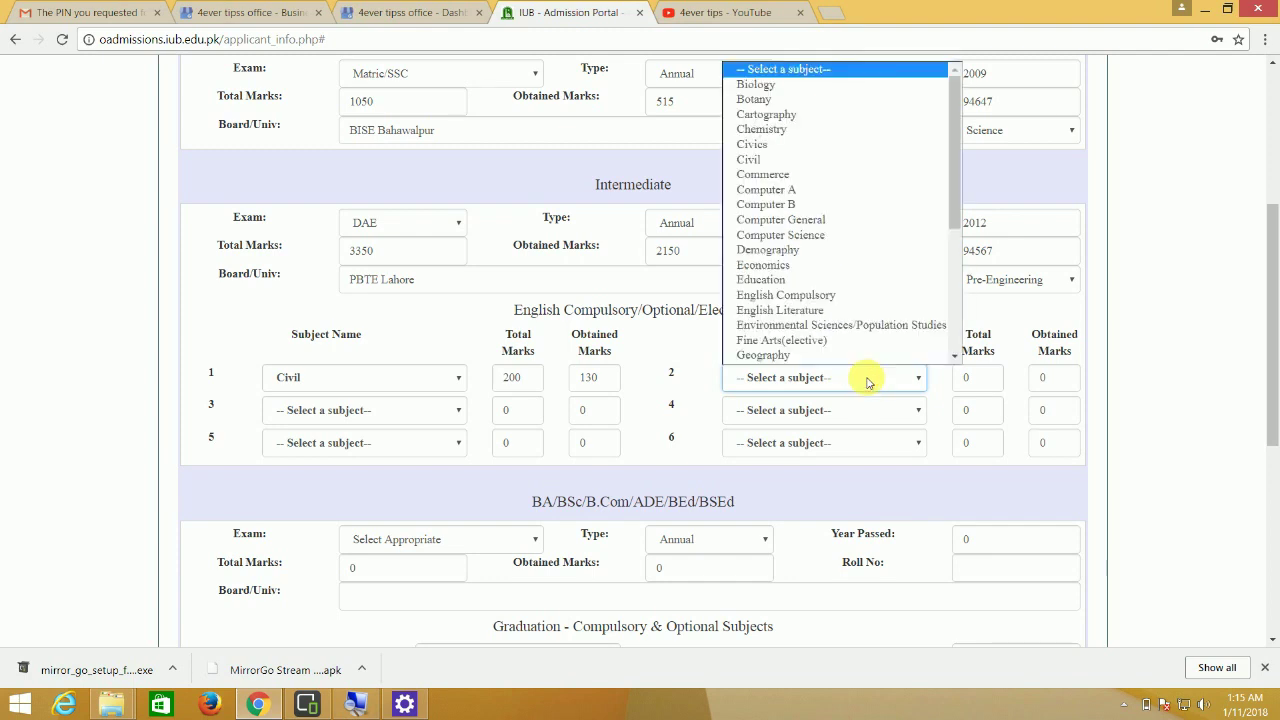
left_click(971, 377)
- Set the third Intermediate elective subject to Chemistry
left_click(432, 412)
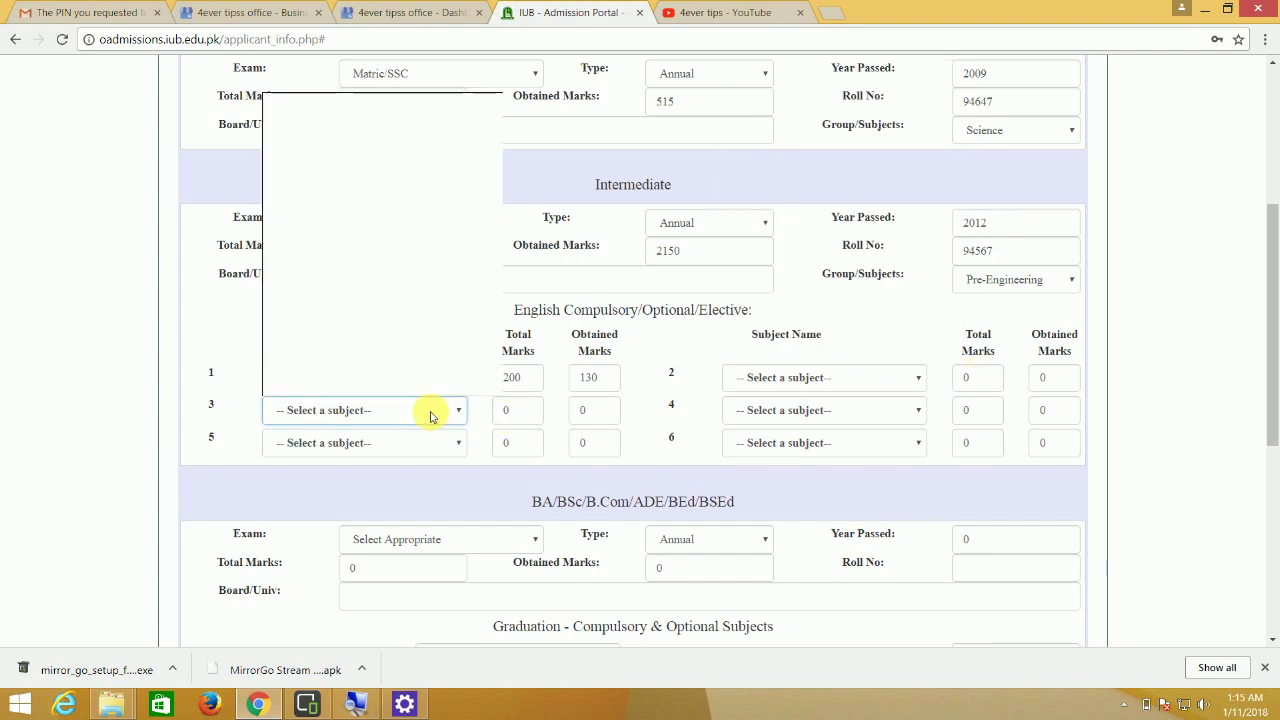
key("c")
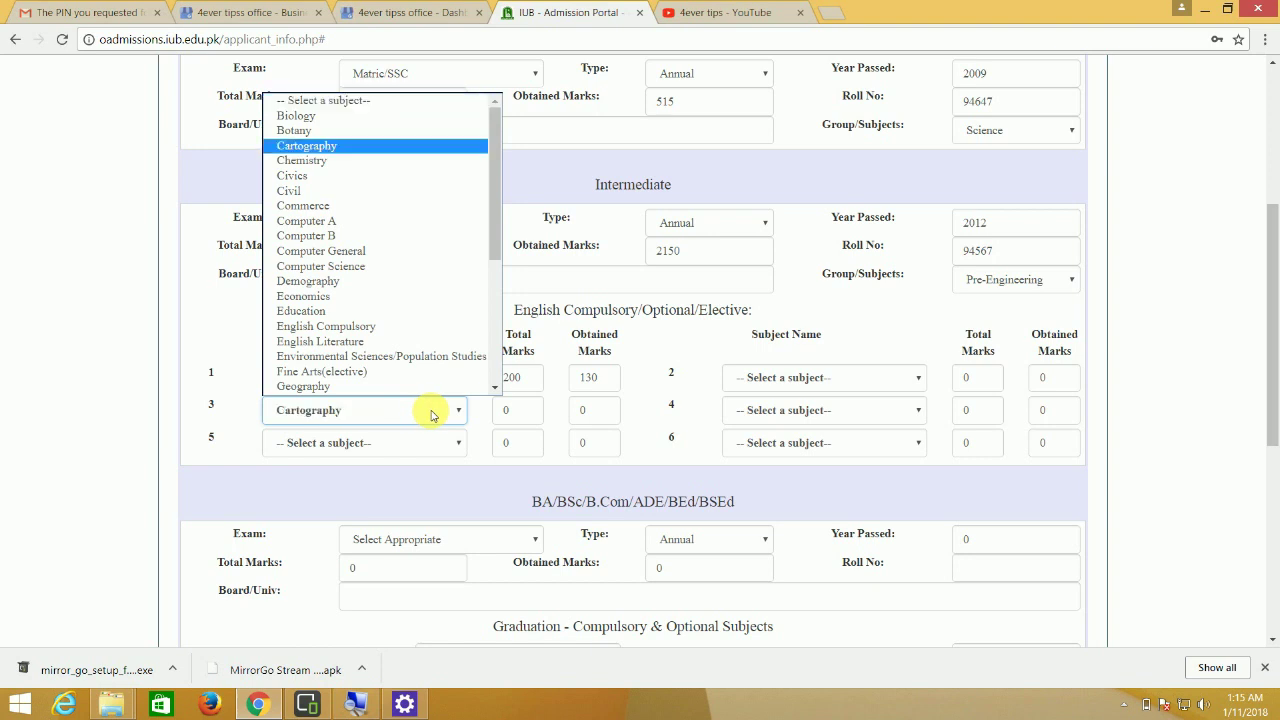
key("h")
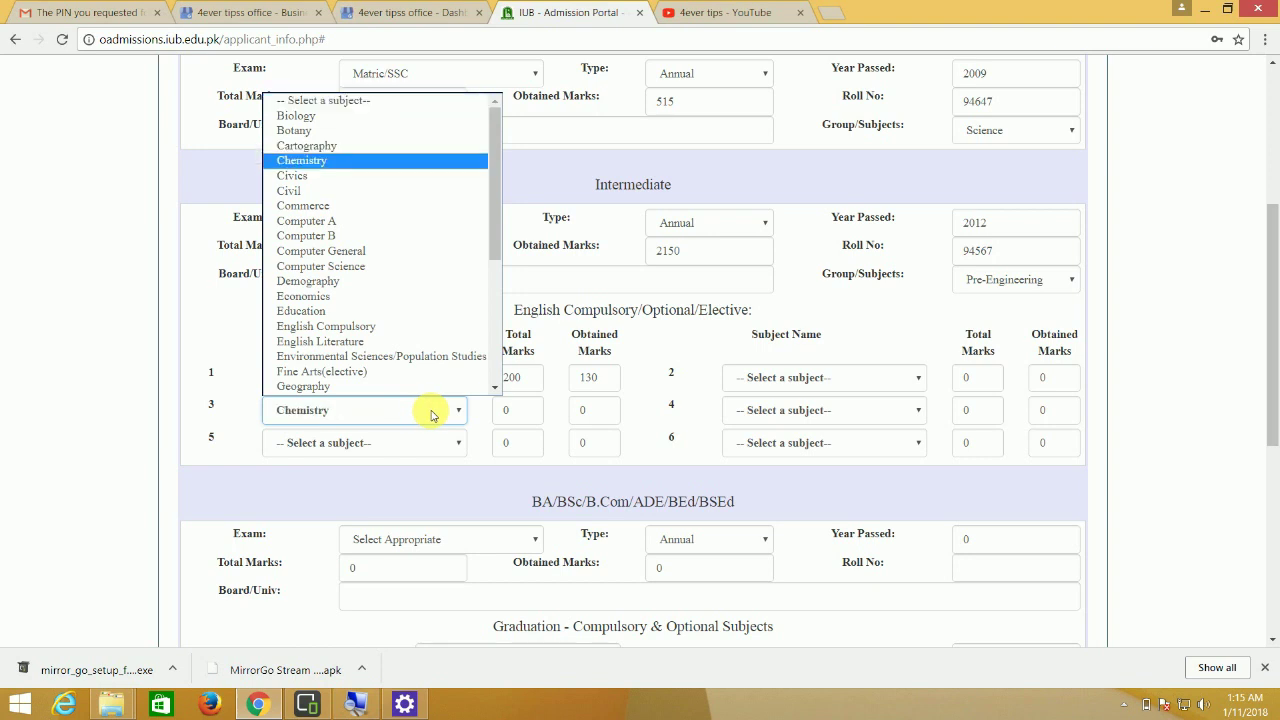
- Set the fourth Intermediate elective subject to Biology and check its total and obtained marks fields
left_click(771, 412)
left_click(771, 412)
key("b")
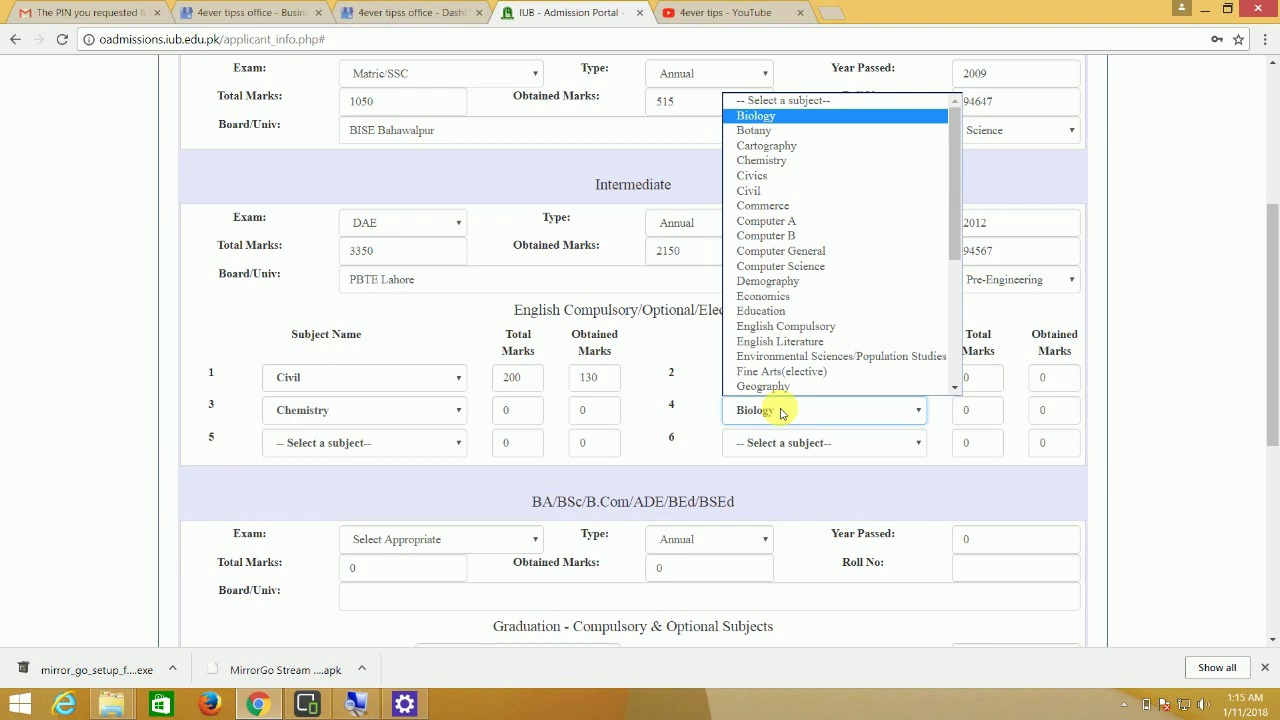
left_click(914, 409)
left_click(966, 410)
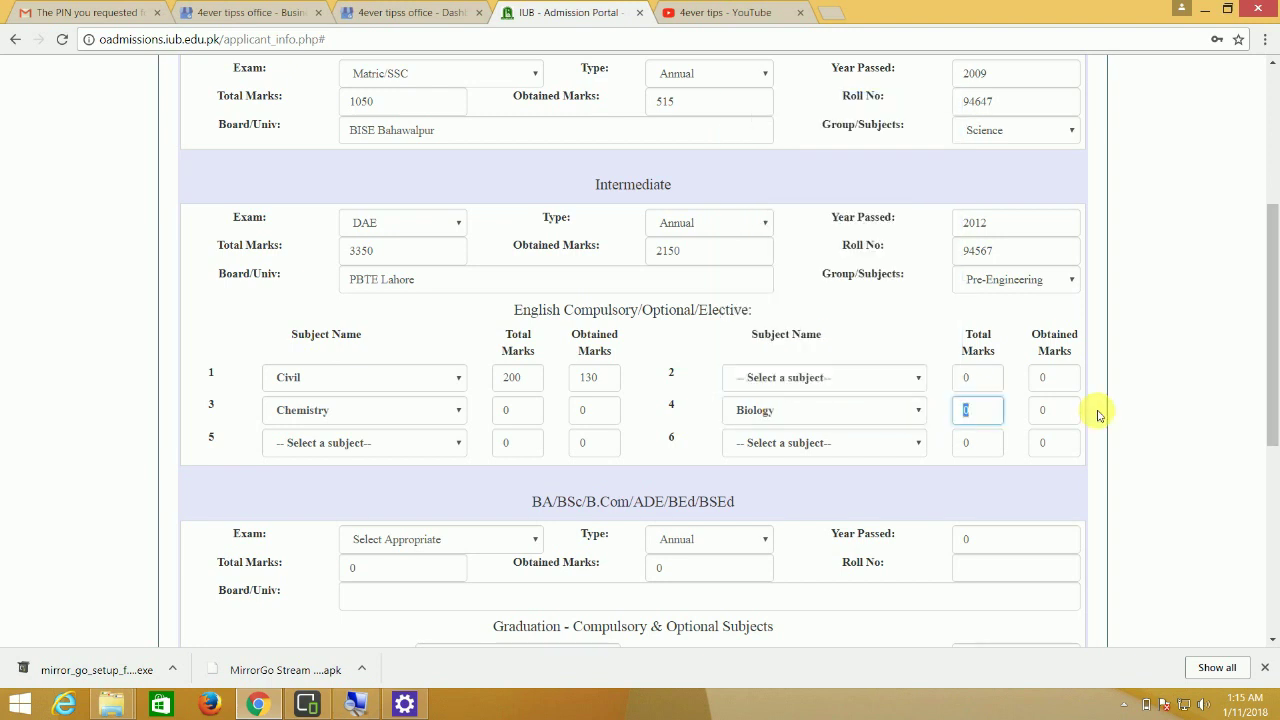
left_click(1060, 410)
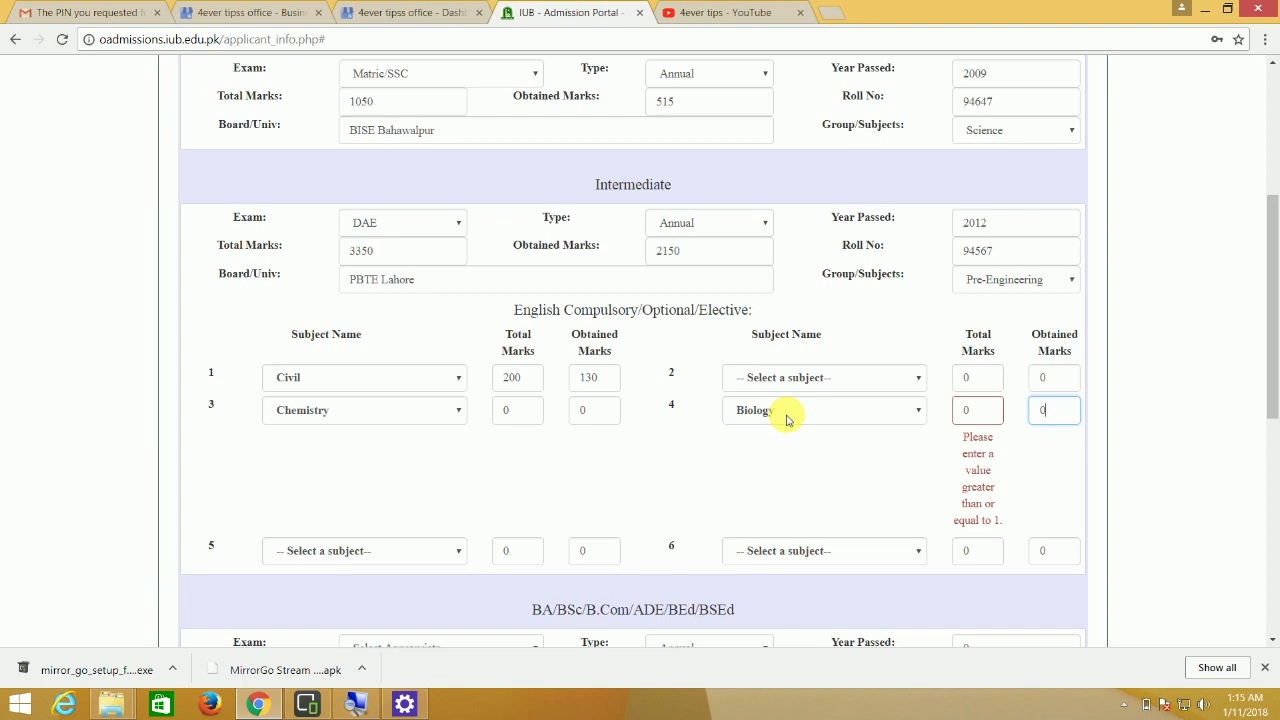
- Examine the BA/BSc/B.Com/ADE/BEd/BSEd section, including its exam and type options
scroll(787, 420, "down", 4)
scroll(817, 408, "up", 2)
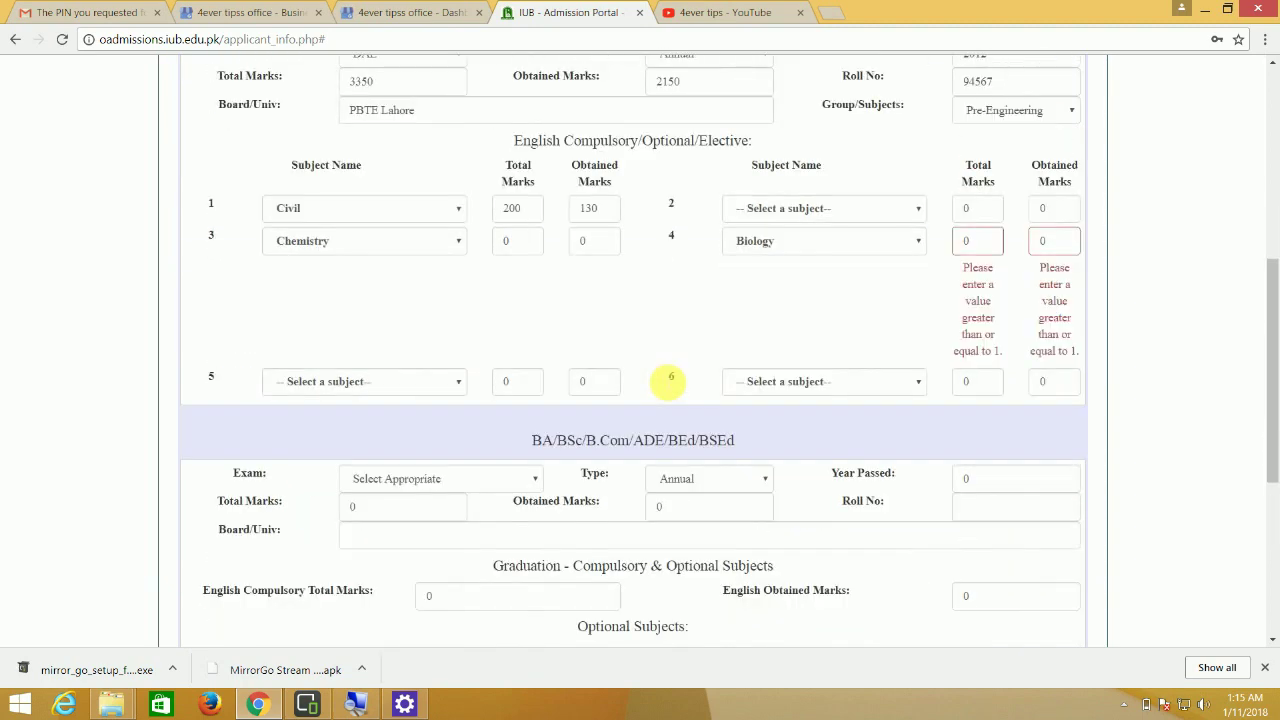
scroll(651, 429, "down", 2)
left_click_drag(748, 276, 541, 277)
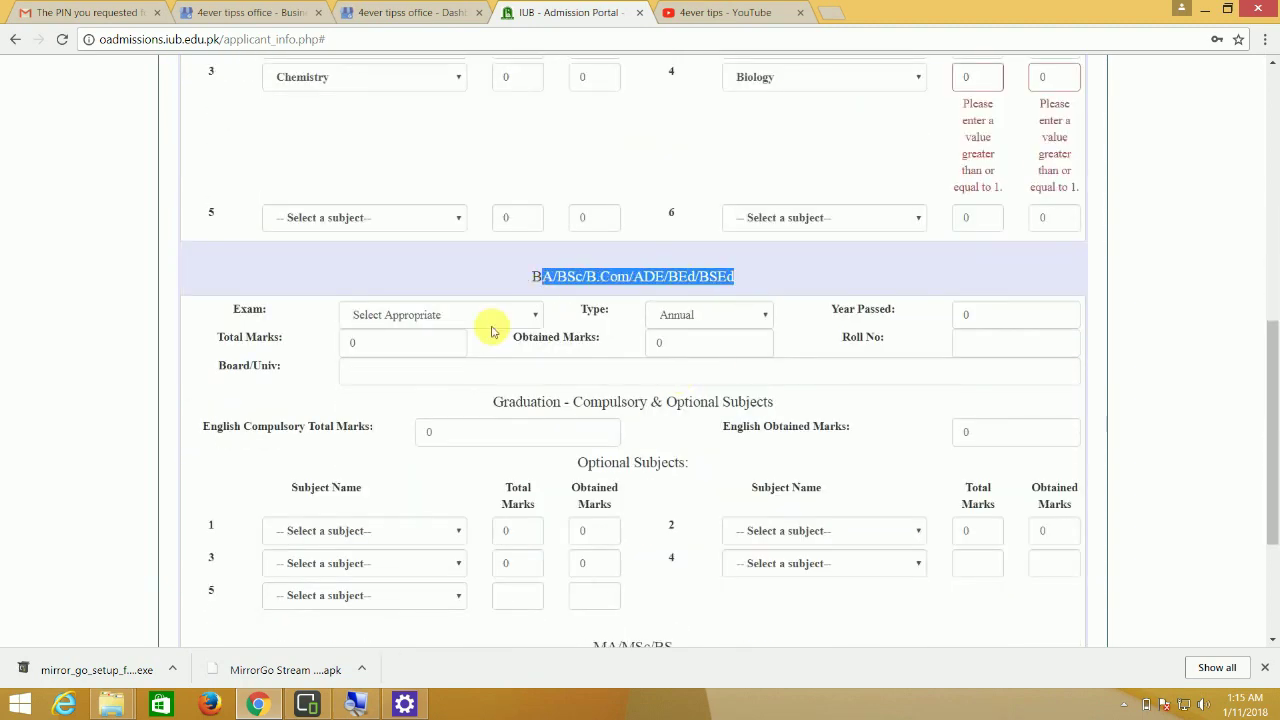
left_click(490, 318)
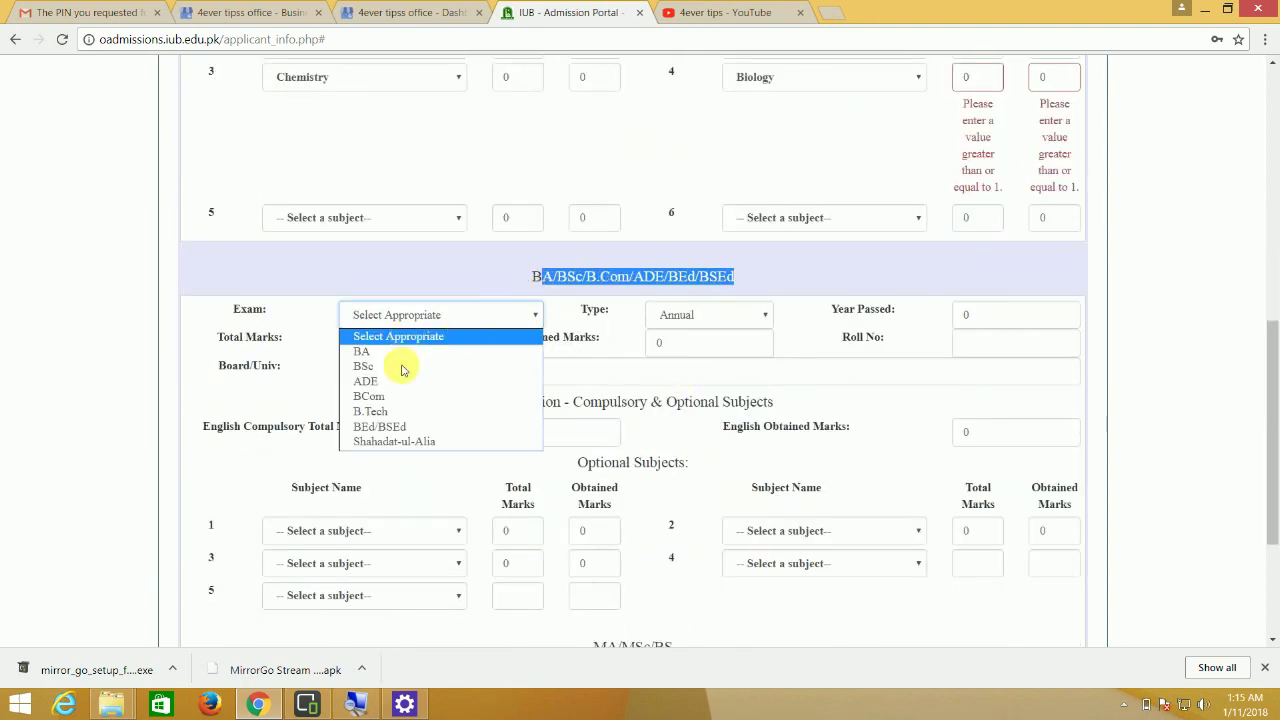
left_click(726, 314)
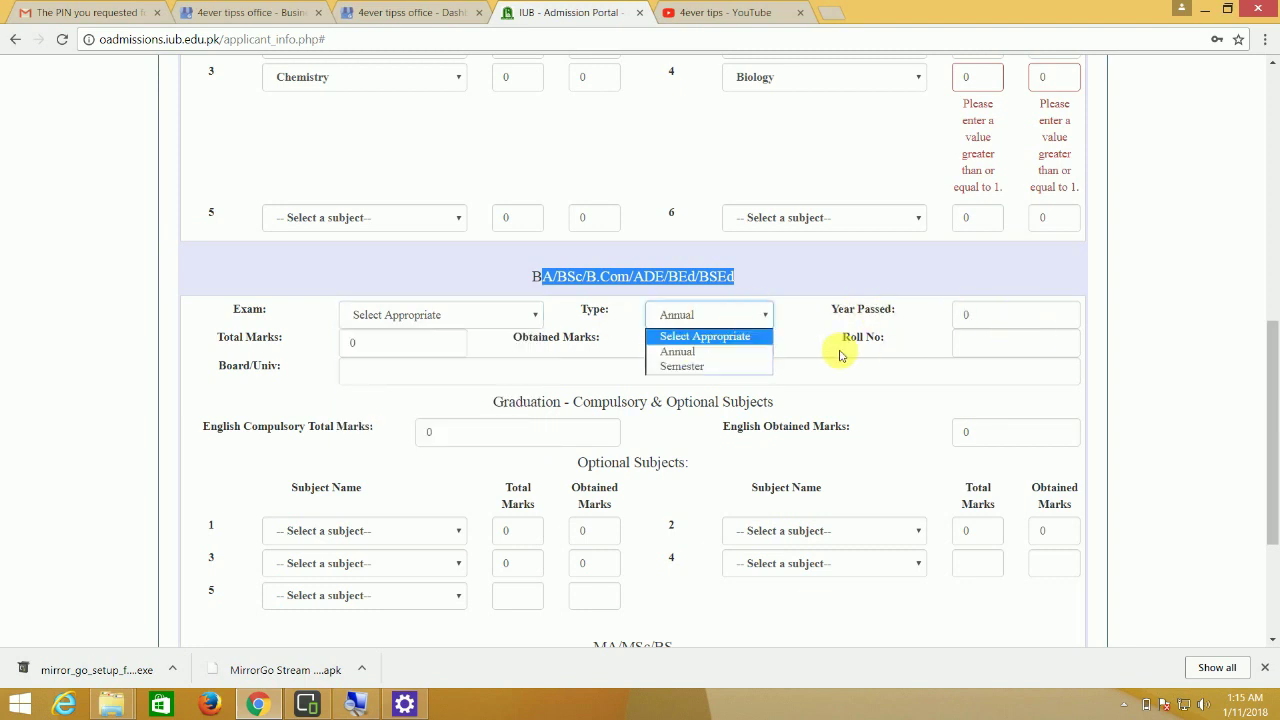
- Review the graduation compulsory and optional subject fields, including the first optional subject
scroll(590, 385, "down", 1)
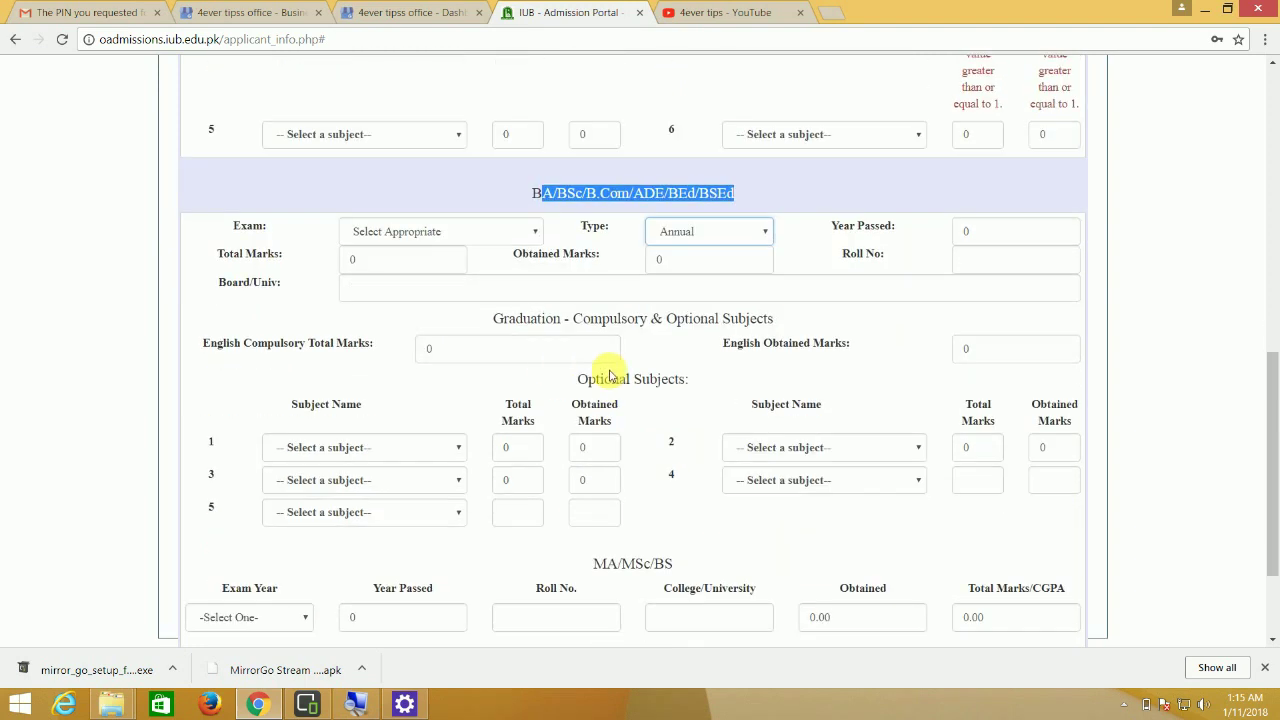
left_click(383, 447)
left_click(490, 458)
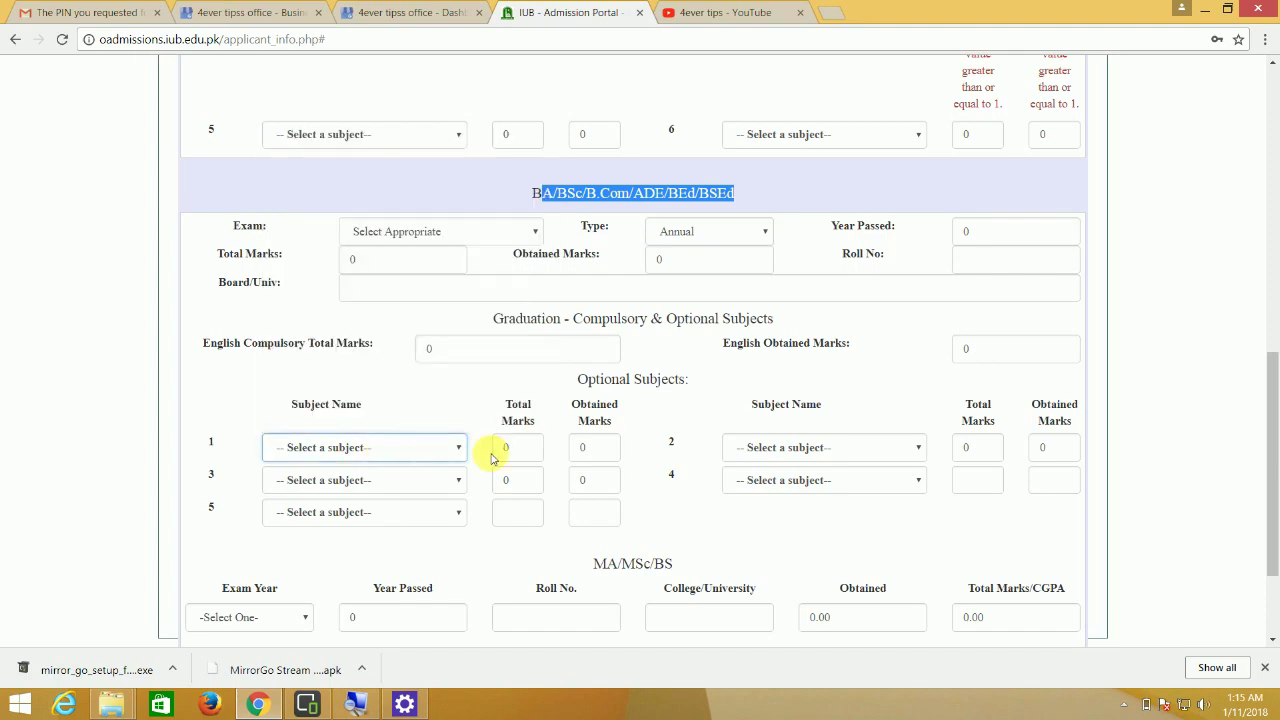
- Leave the educational information and proceed to the Miscellaneous Information form
scroll(560, 480, "down", 2)
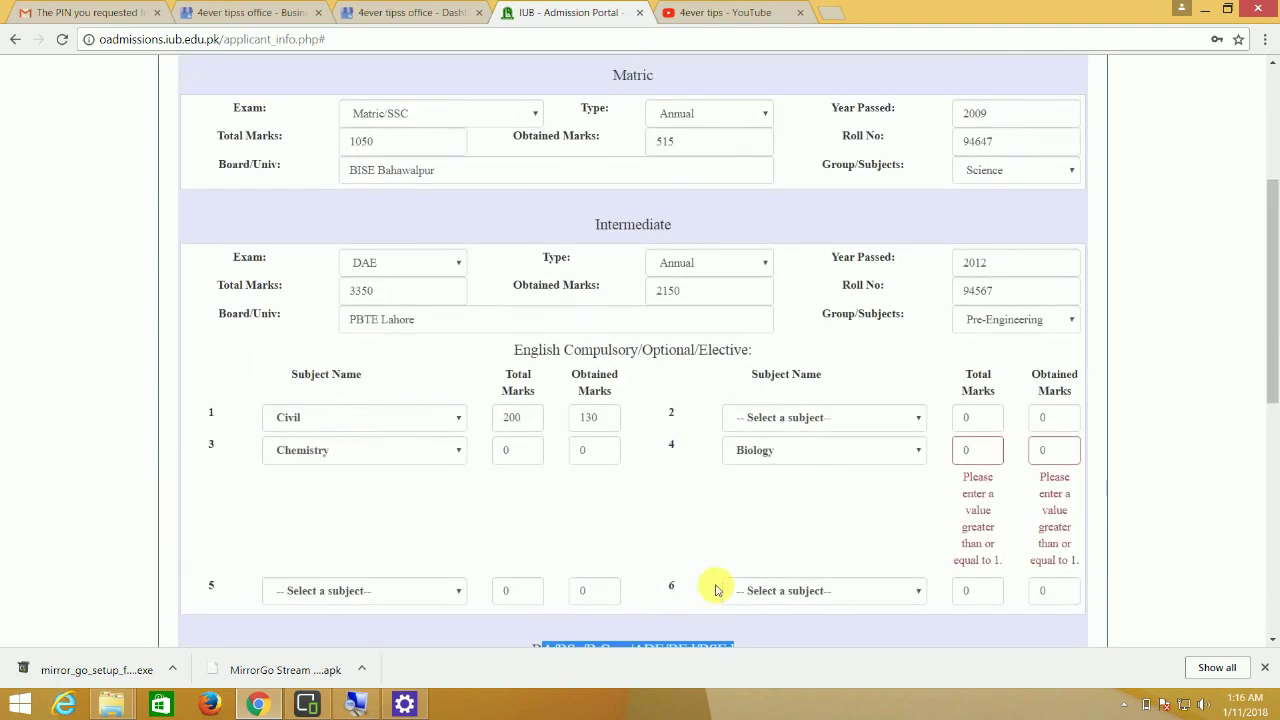
scroll(760, 420, "up", 3)
left_click(820, 264)
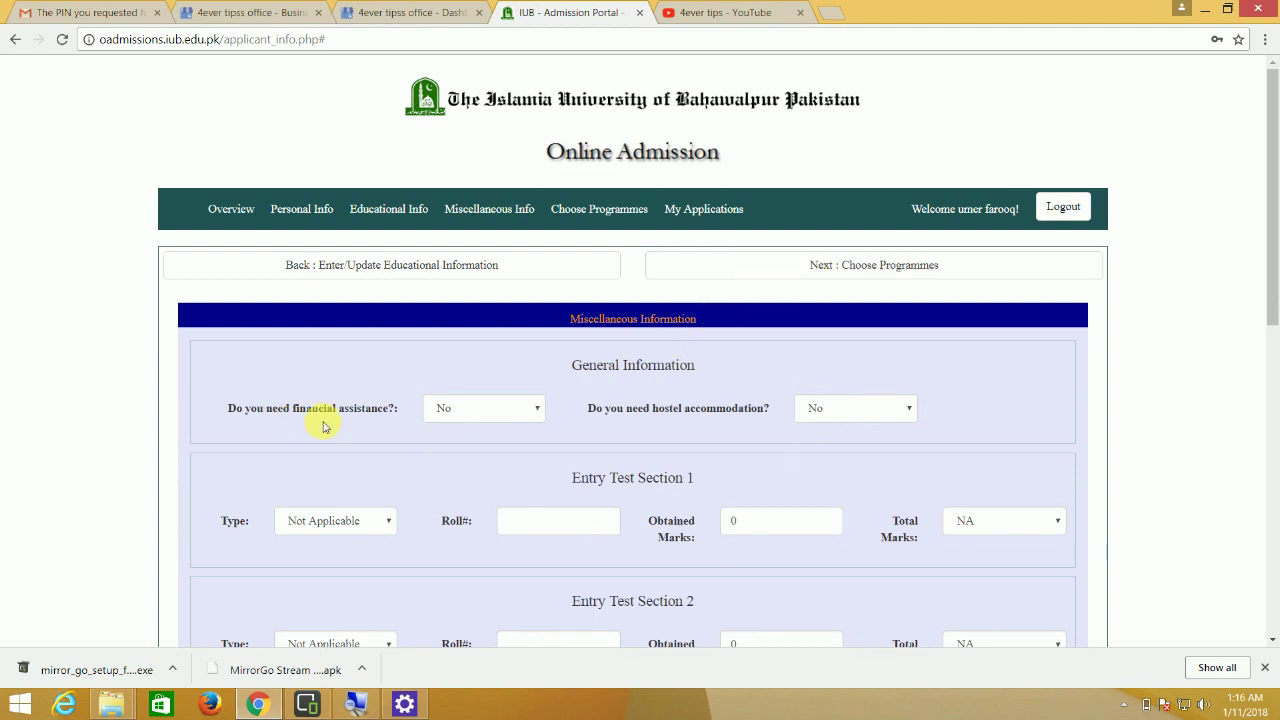
- Set the financial assistance answer to No and the hostel accommodation answer to Yes
left_click(457, 411)
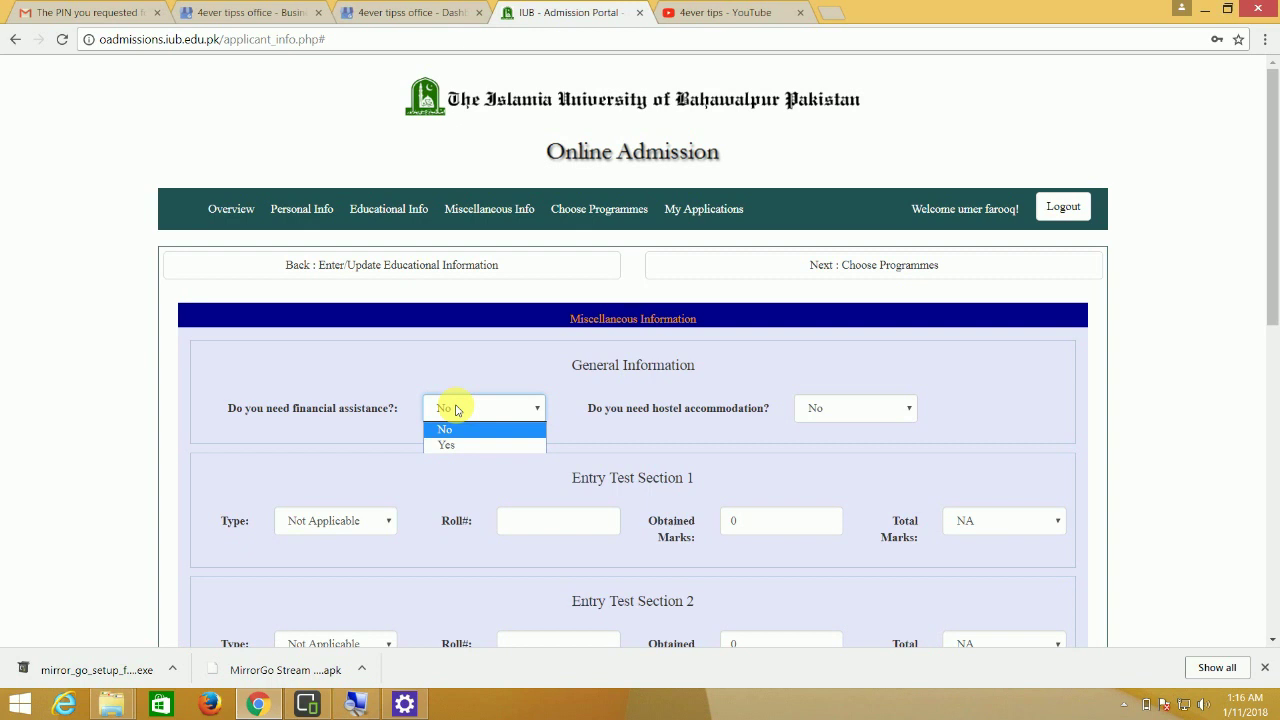
left_click(457, 445)
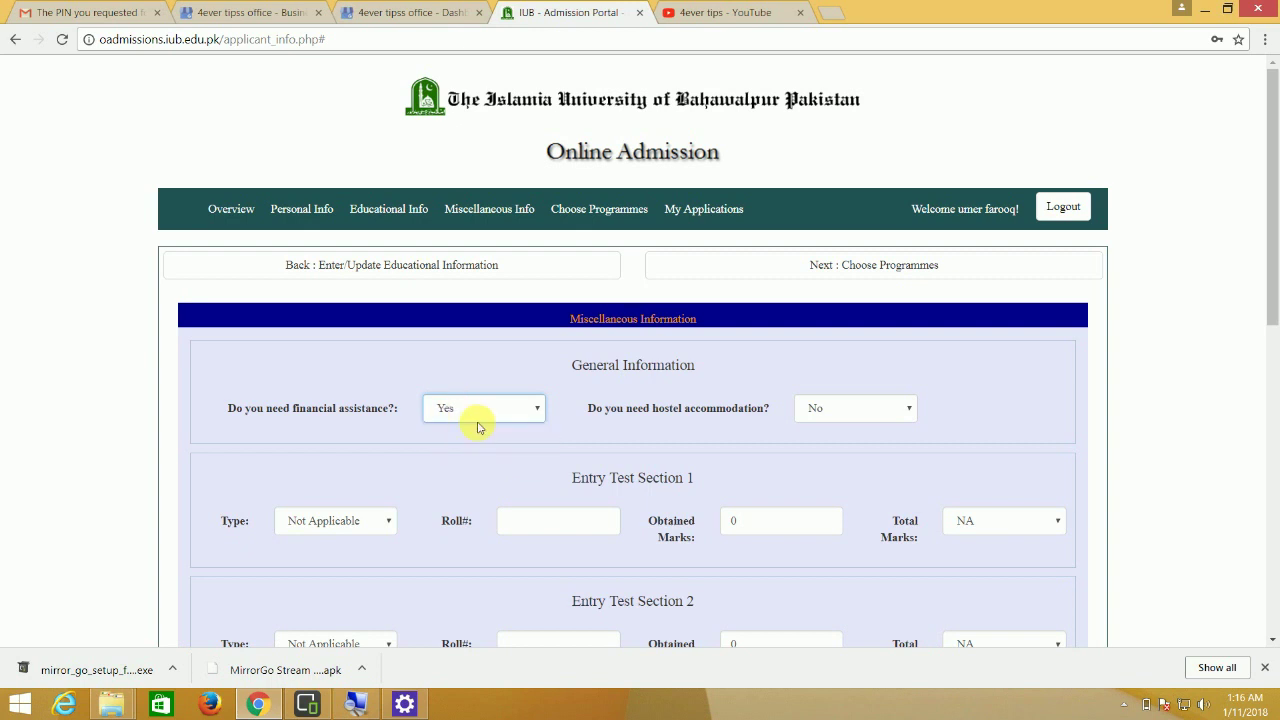
left_click(484, 418)
left_click(474, 430)
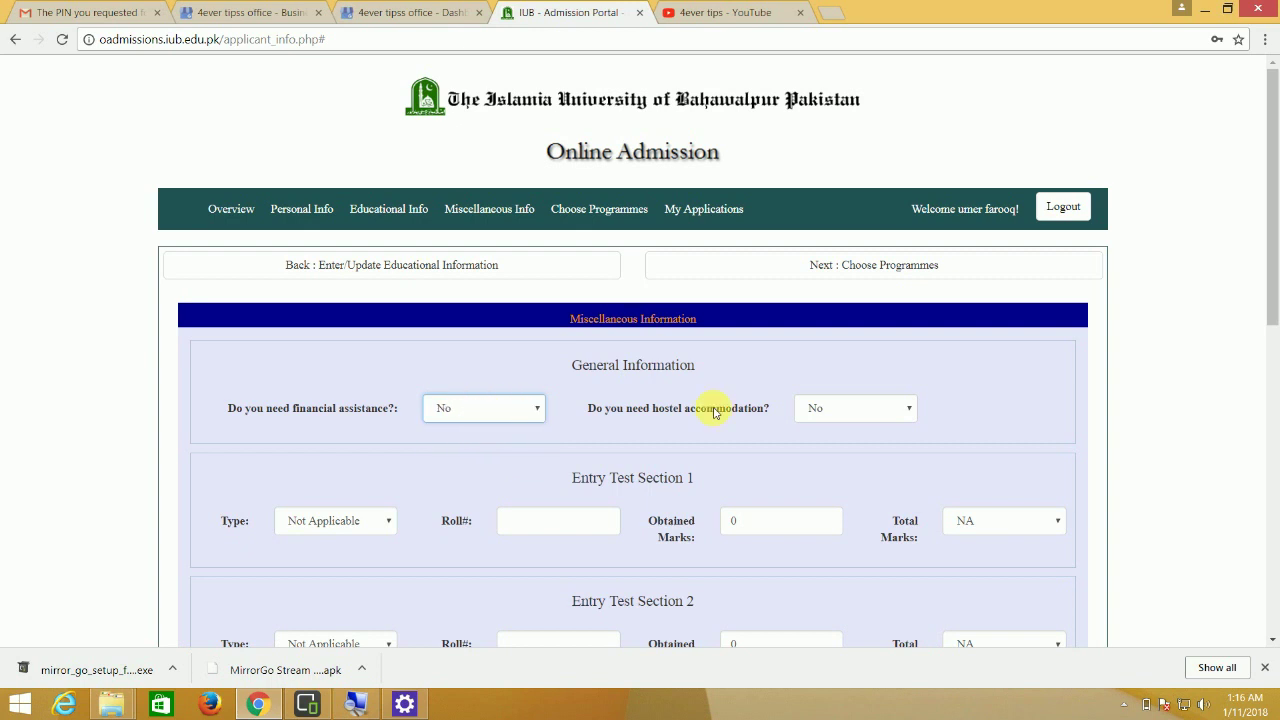
left_click(843, 409)
left_click(824, 446)
left_click(836, 411)
left_click(826, 440)
- Check the type options and the roll number field in Entry Test Section 1
scroll(700, 420, "down", 3)
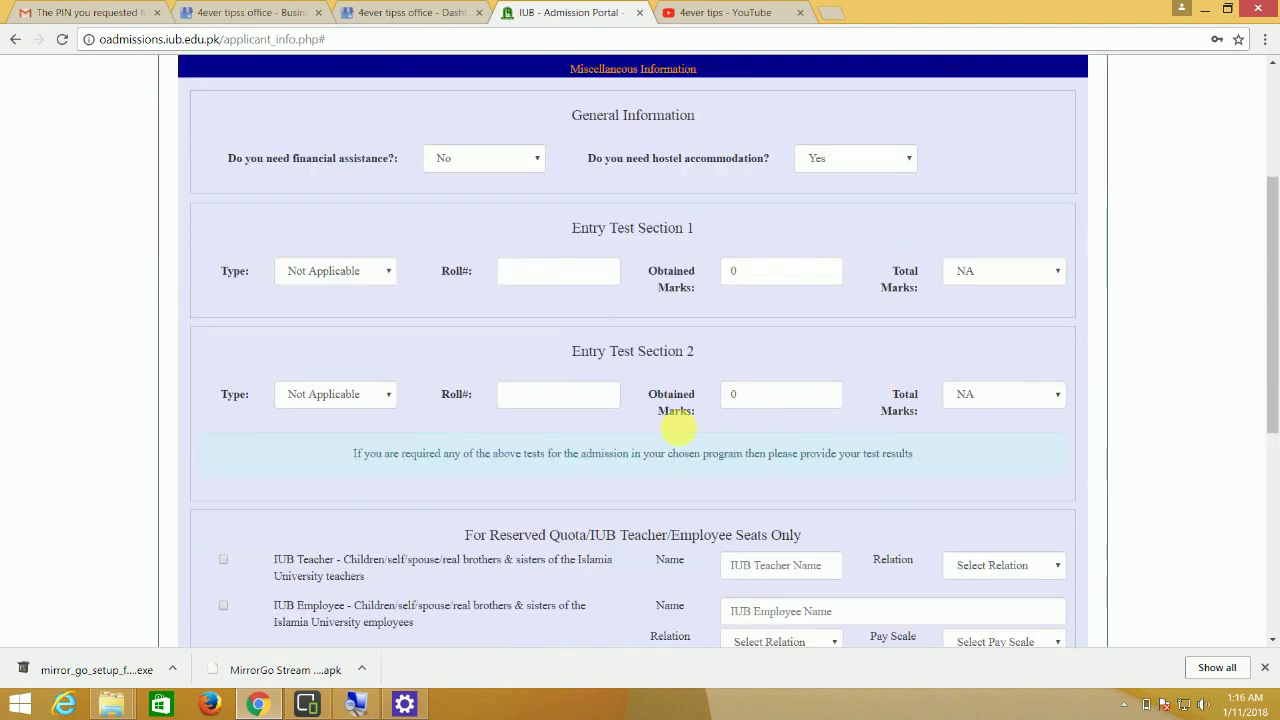
left_click(356, 277)
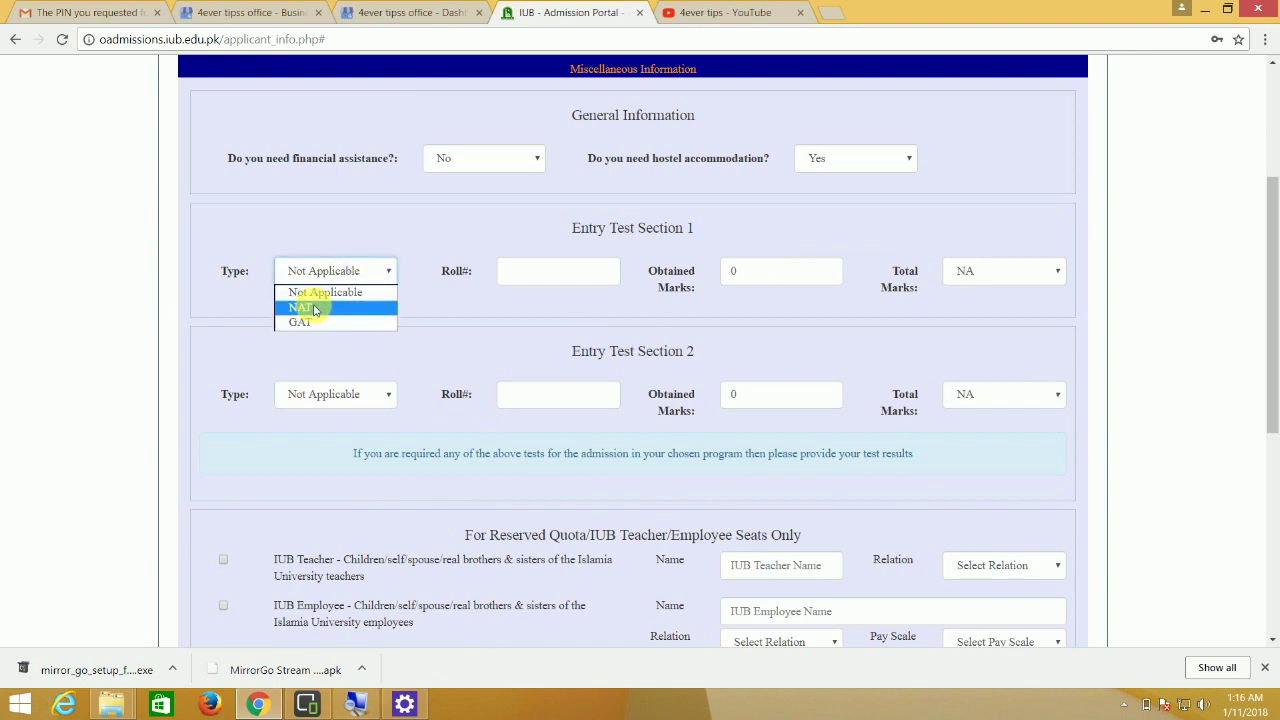
left_click_drag(703, 226, 578, 233)
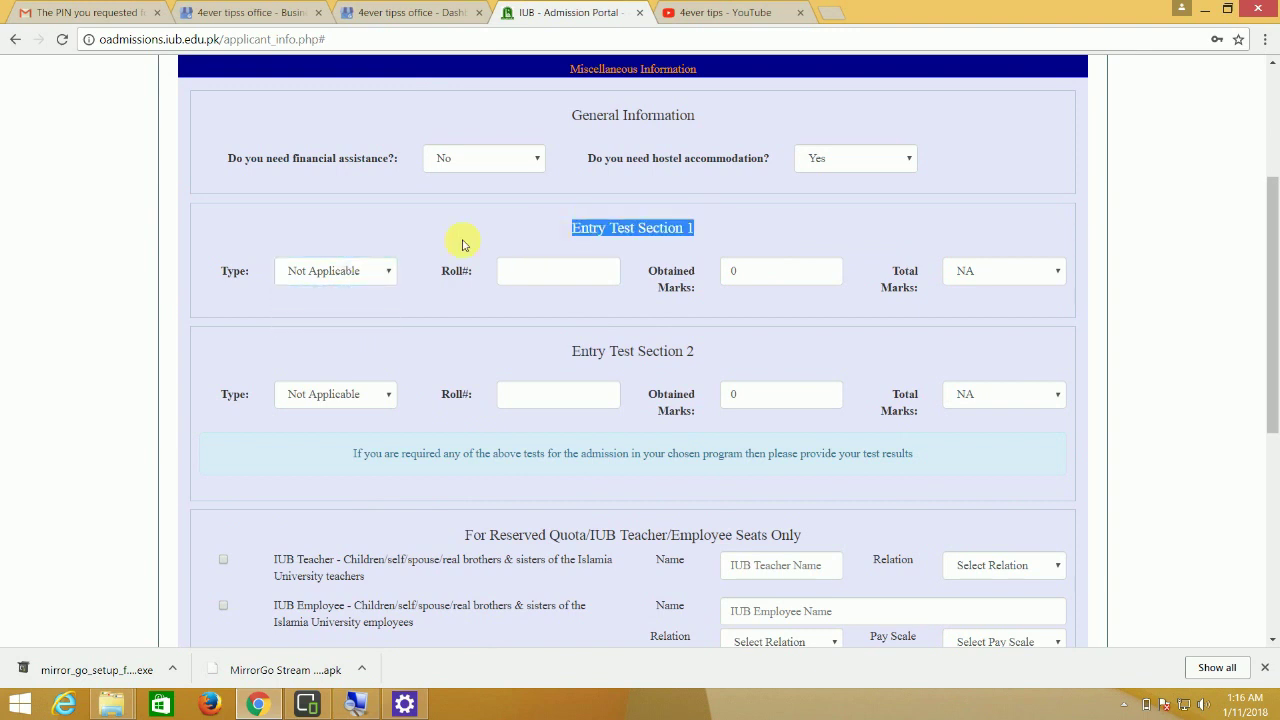
left_click(372, 273)
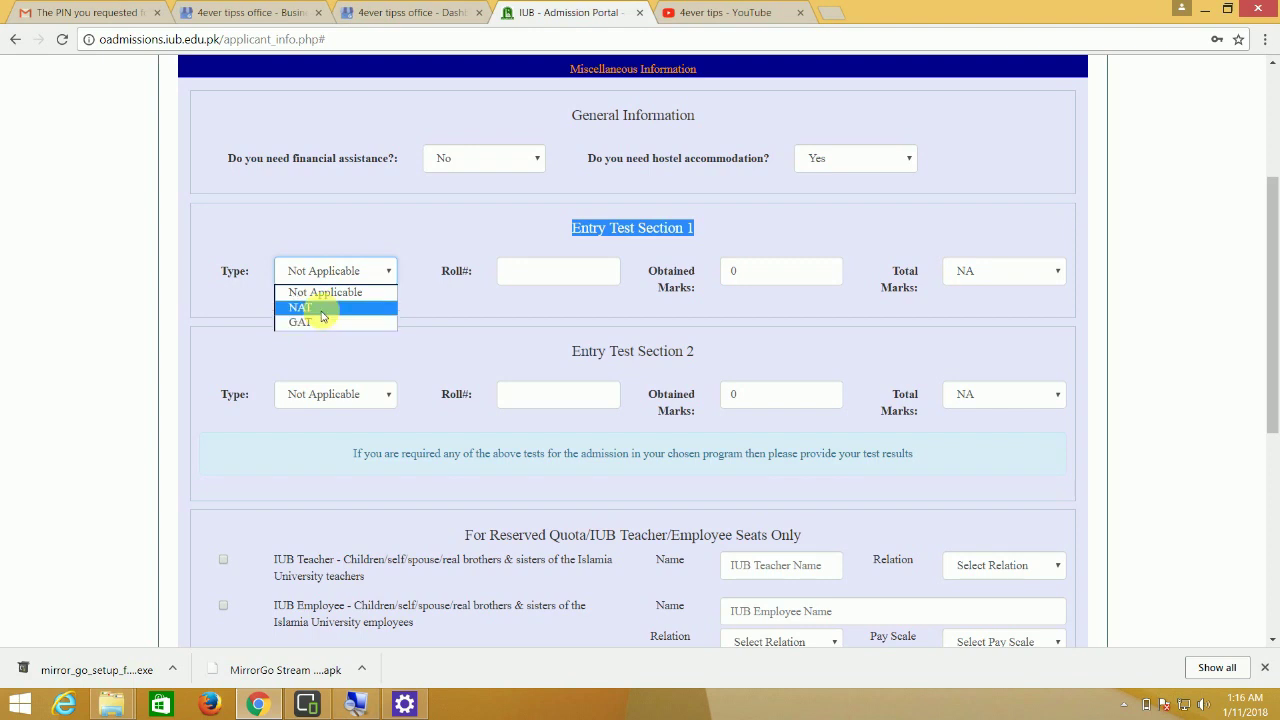
left_click(449, 229)
left_click(551, 271)
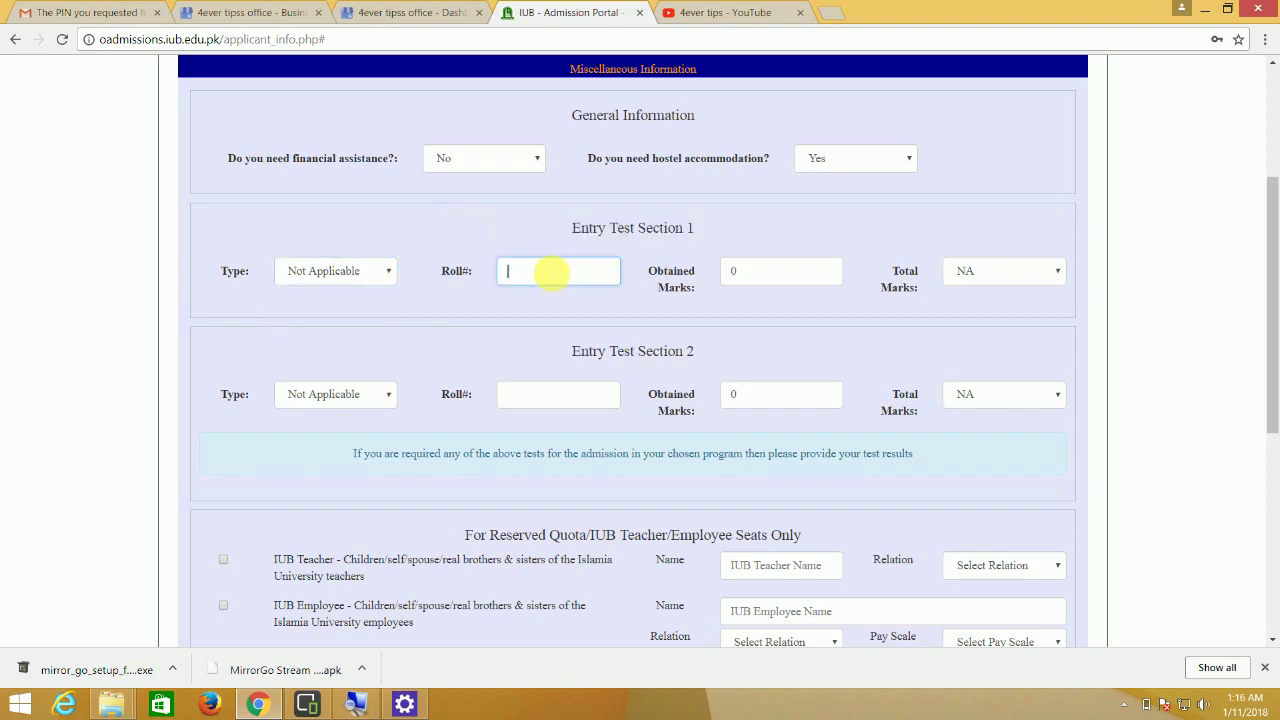
key("Tab")
- Try 100 as the total marks in Entry Test Section 1, and return the field to NA
left_click(983, 282)
left_click(986, 306)
left_click(975, 273)
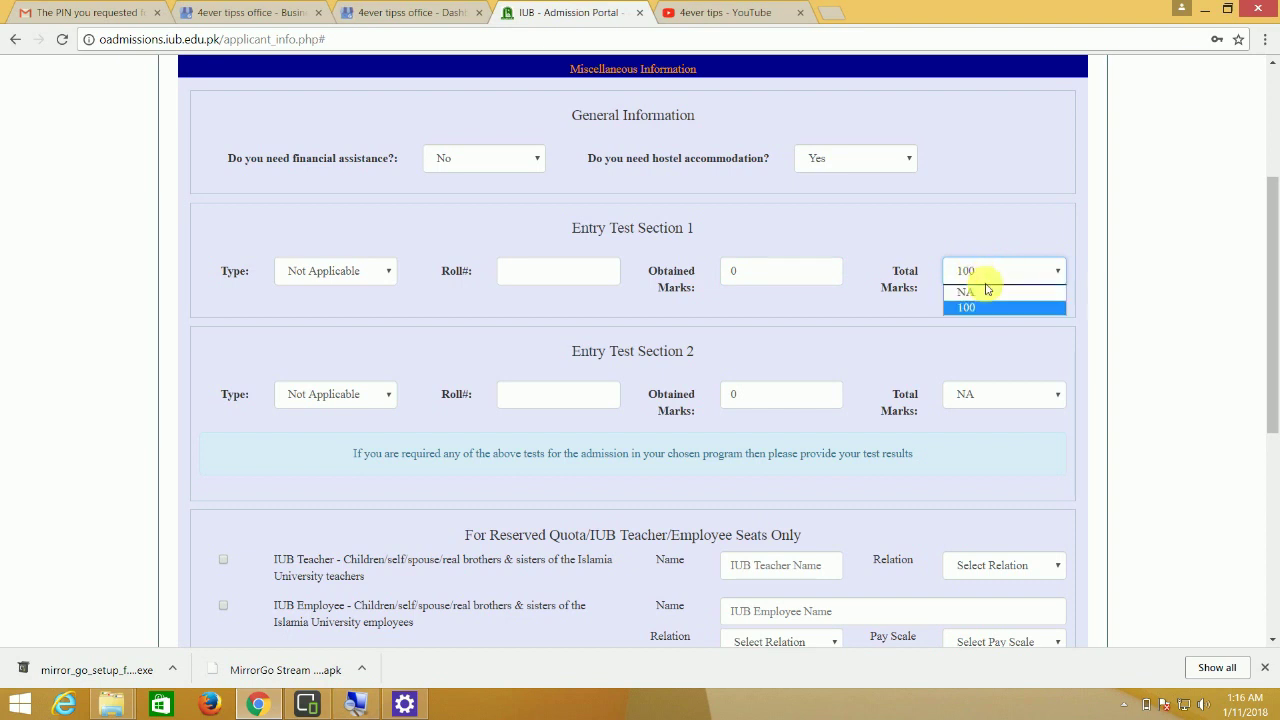
left_click(596, 200)
left_click(986, 268)
left_click(970, 289)
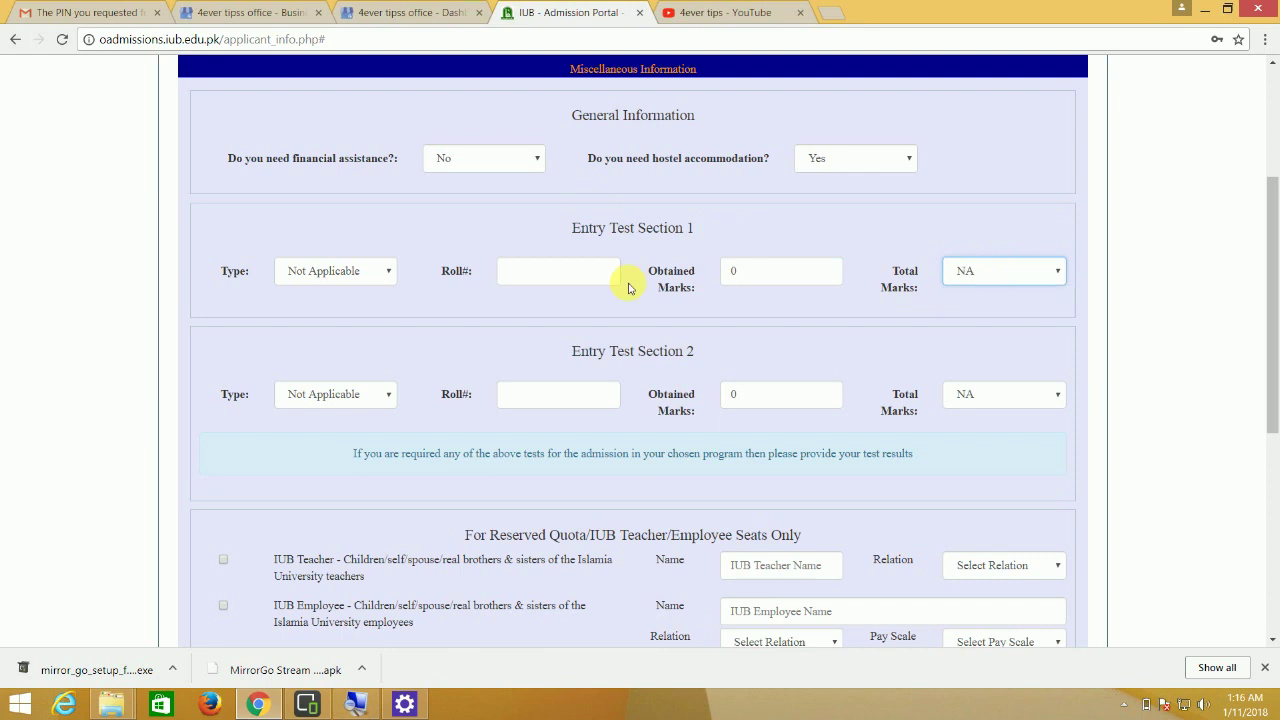
- Try NAT as the Entry Test Section 1 type, and switch it back to Not Applicable
left_click(350, 270)
left_click(330, 306)
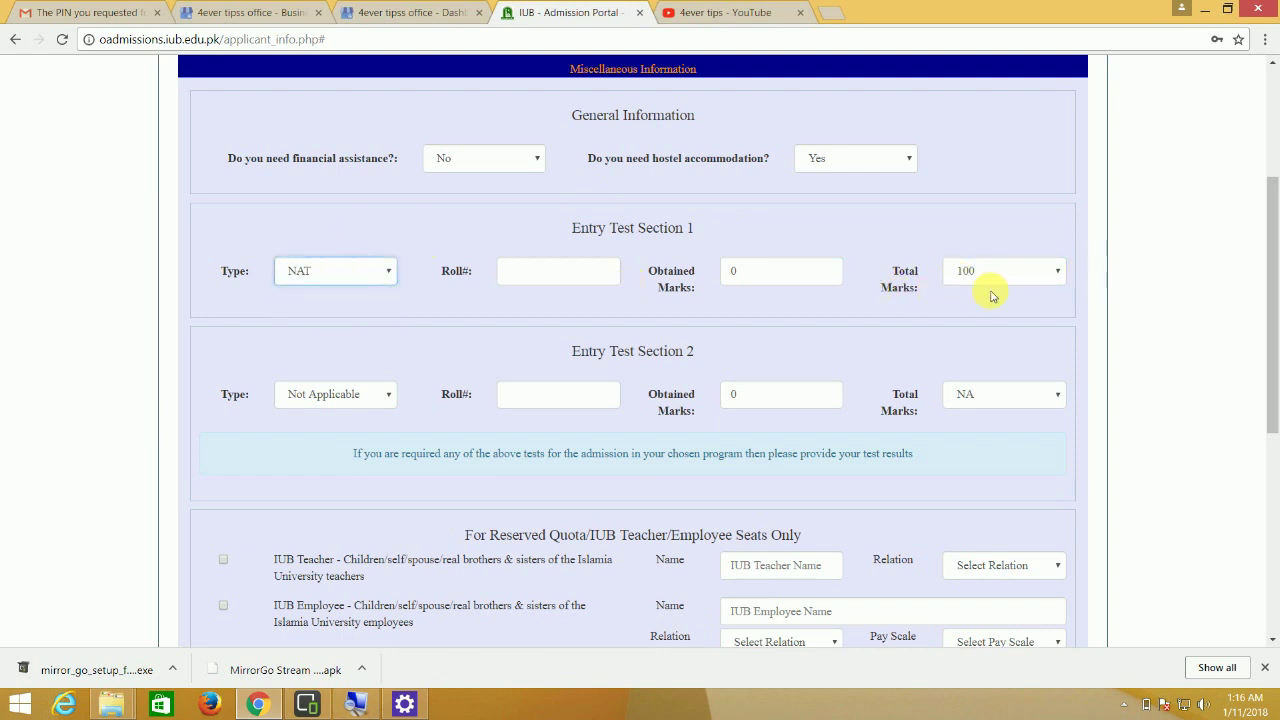
left_click(369, 277)
left_click(341, 295)
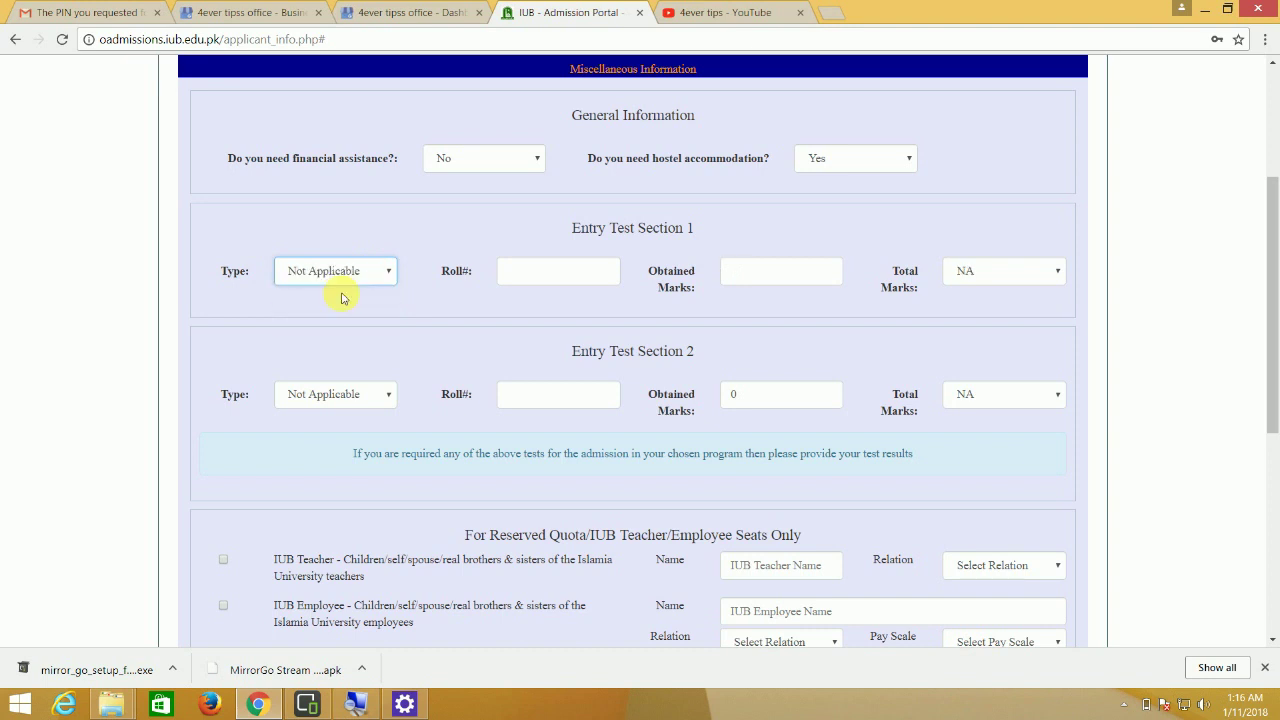
left_click(455, 239)
- Check the available test types in Entry Test Section 2, leaving its type at Not Applicable
left_click(366, 394)
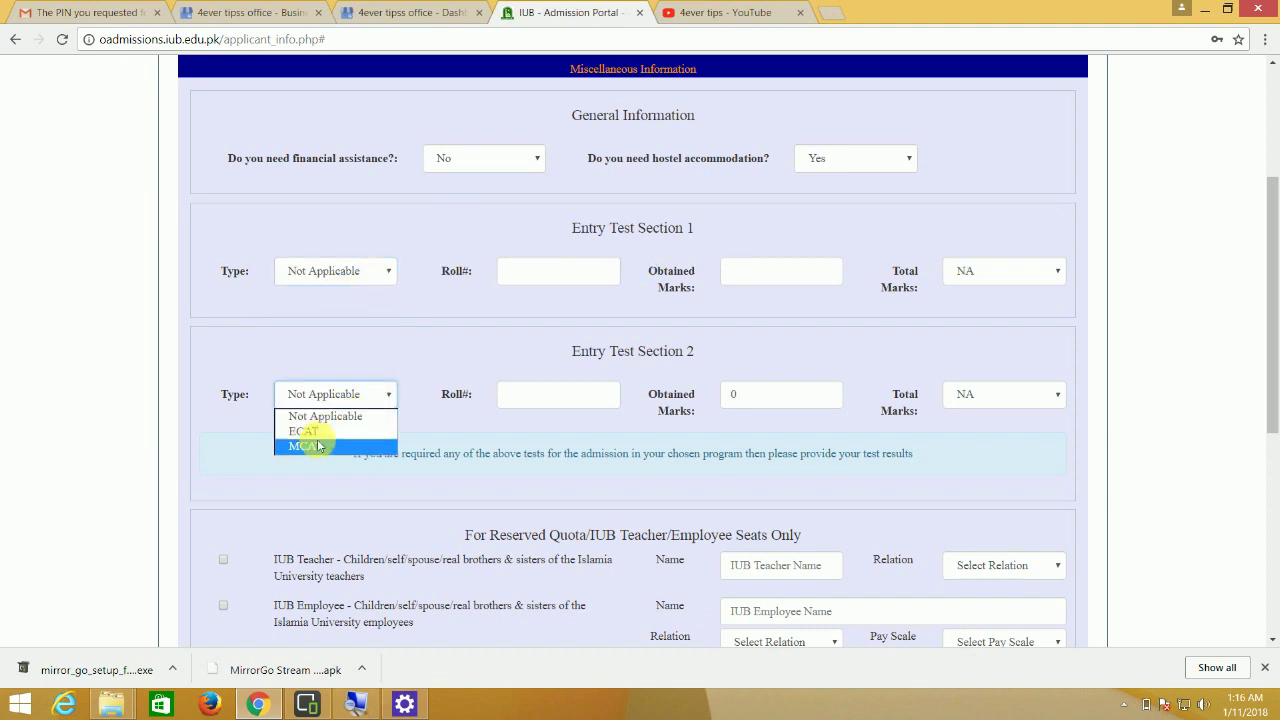
left_click(617, 389)
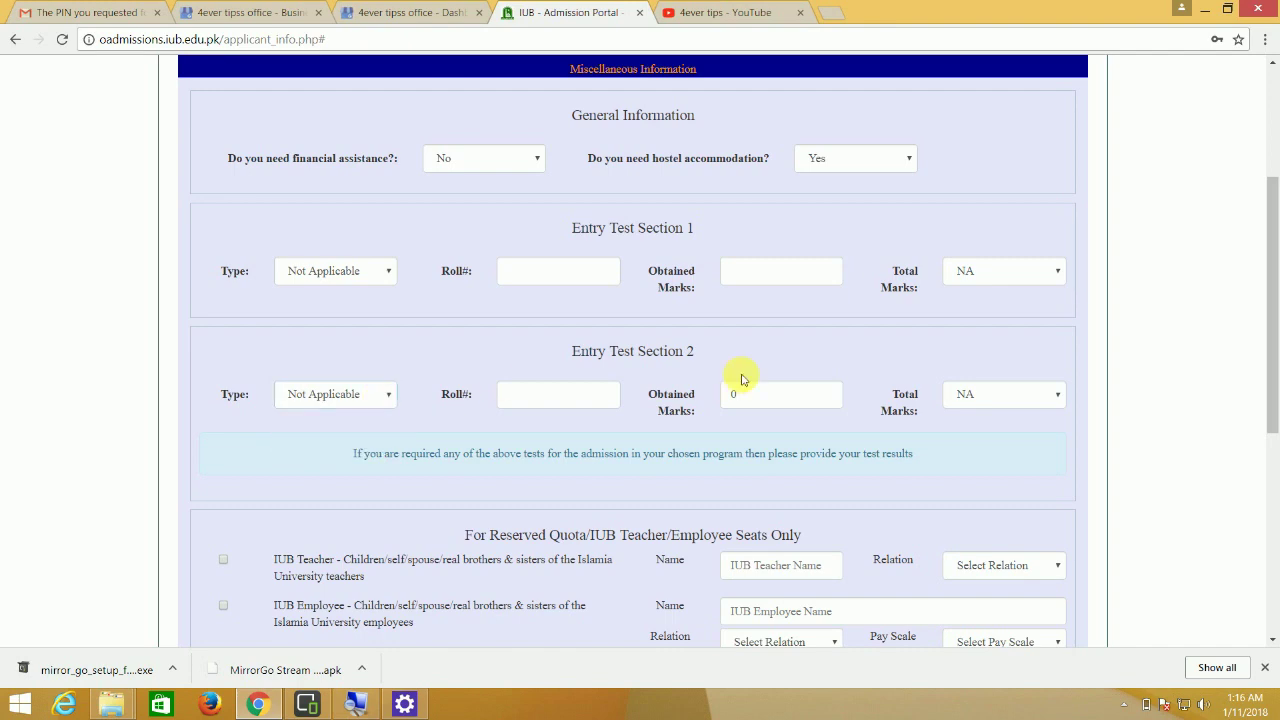
scroll(829, 374, "down", 1)
scroll(818, 378, "up", 3)
scroll(623, 380, "down", 3)
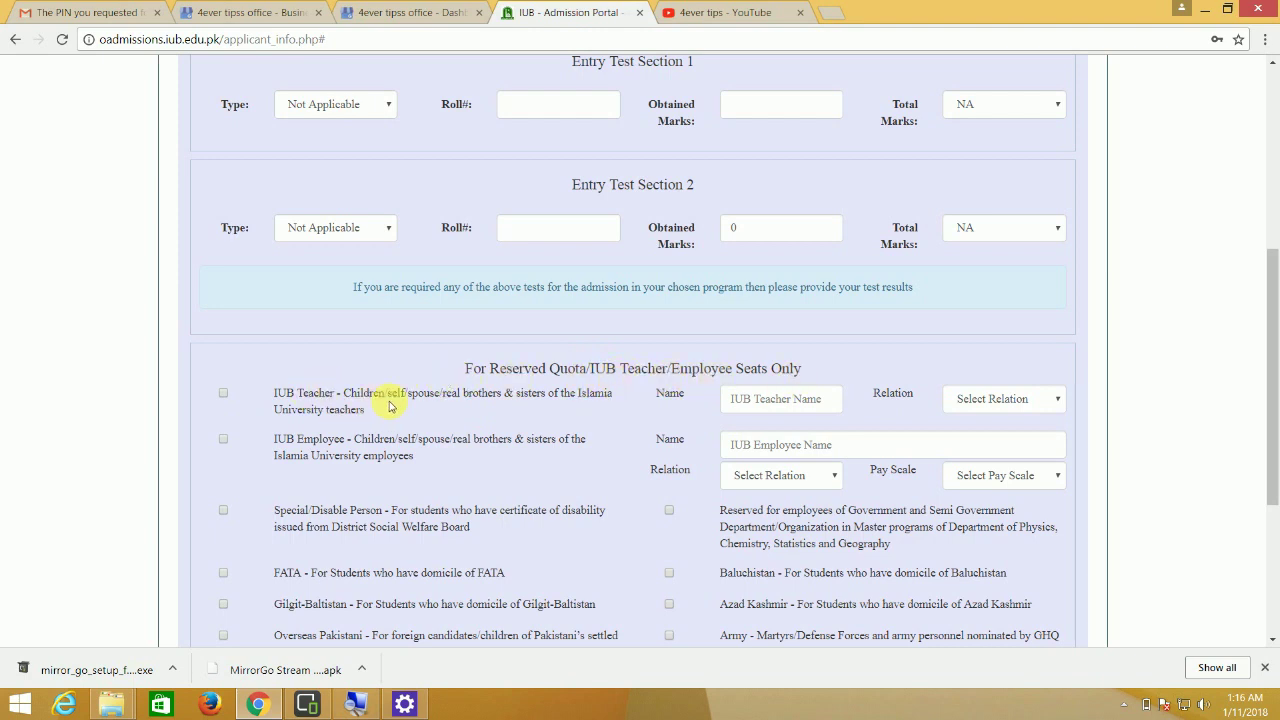
- Examine the reserved quota and IUB teacher/employee seat options through to the end of the miscellaneous information form
scroll(390, 405, "down", 1)
scroll(437, 341, "down", 1)
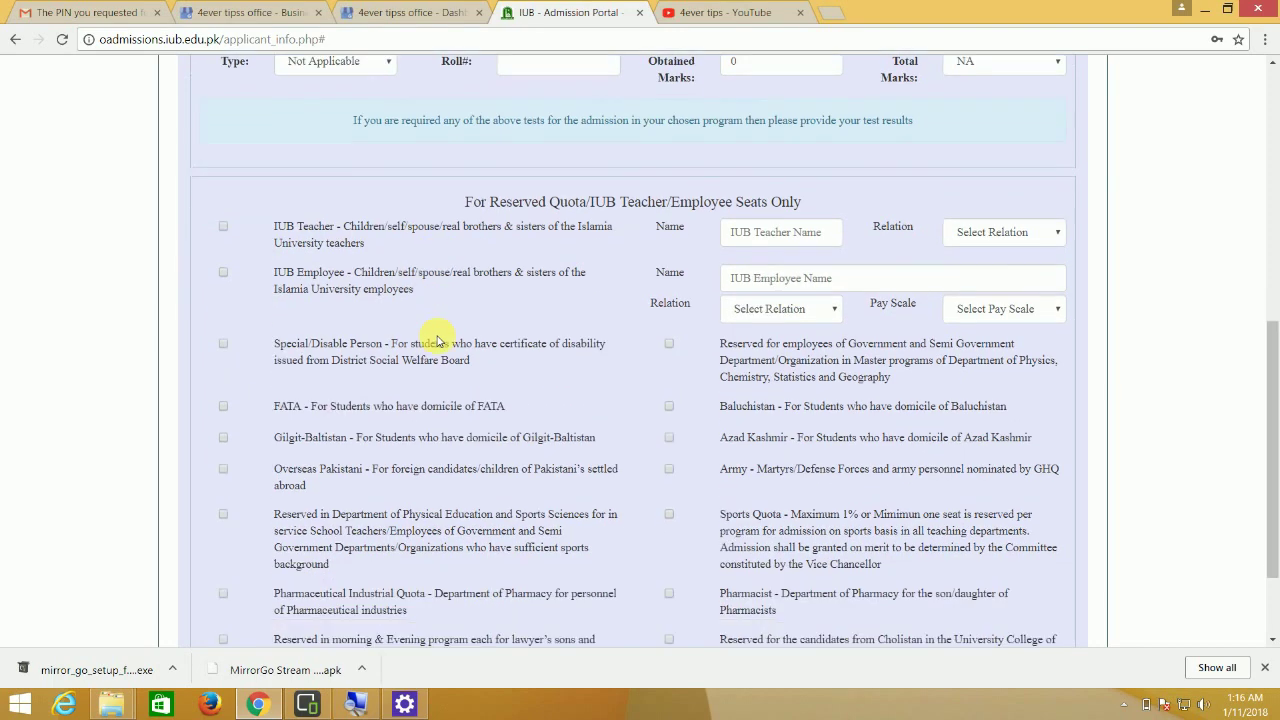
scroll(703, 422, "down", 1)
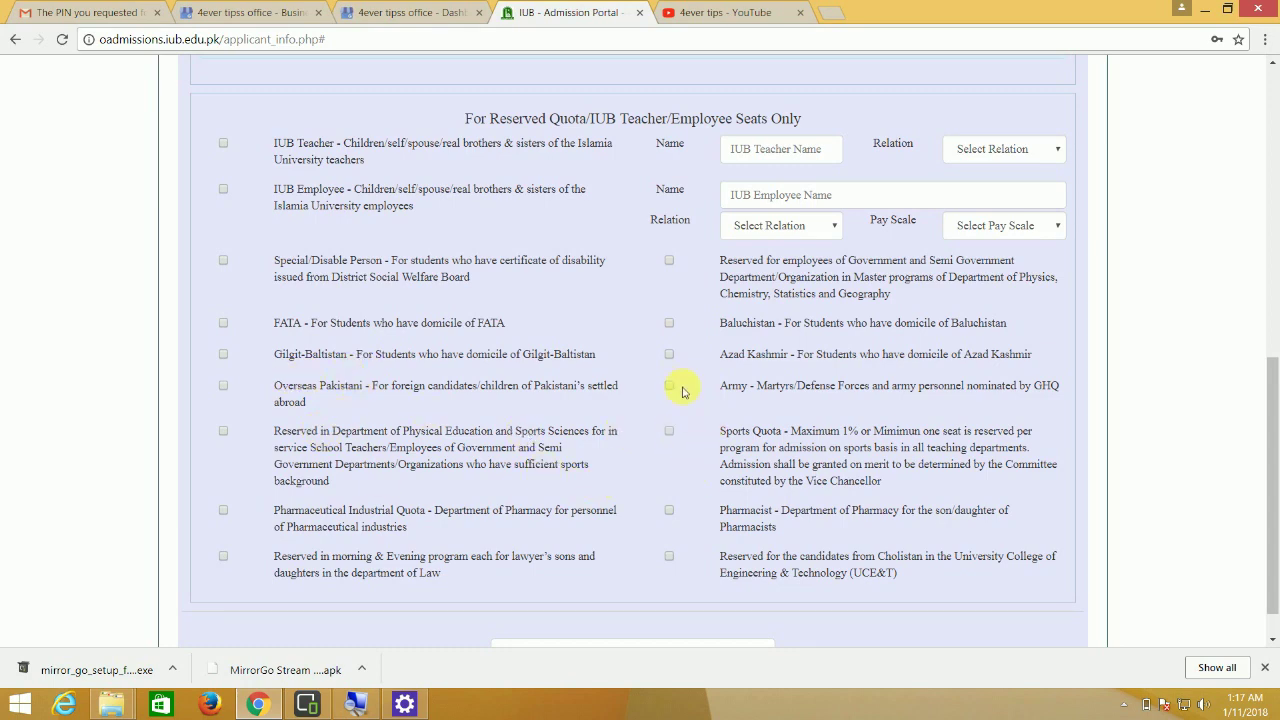
scroll(688, 378, "up", 2)
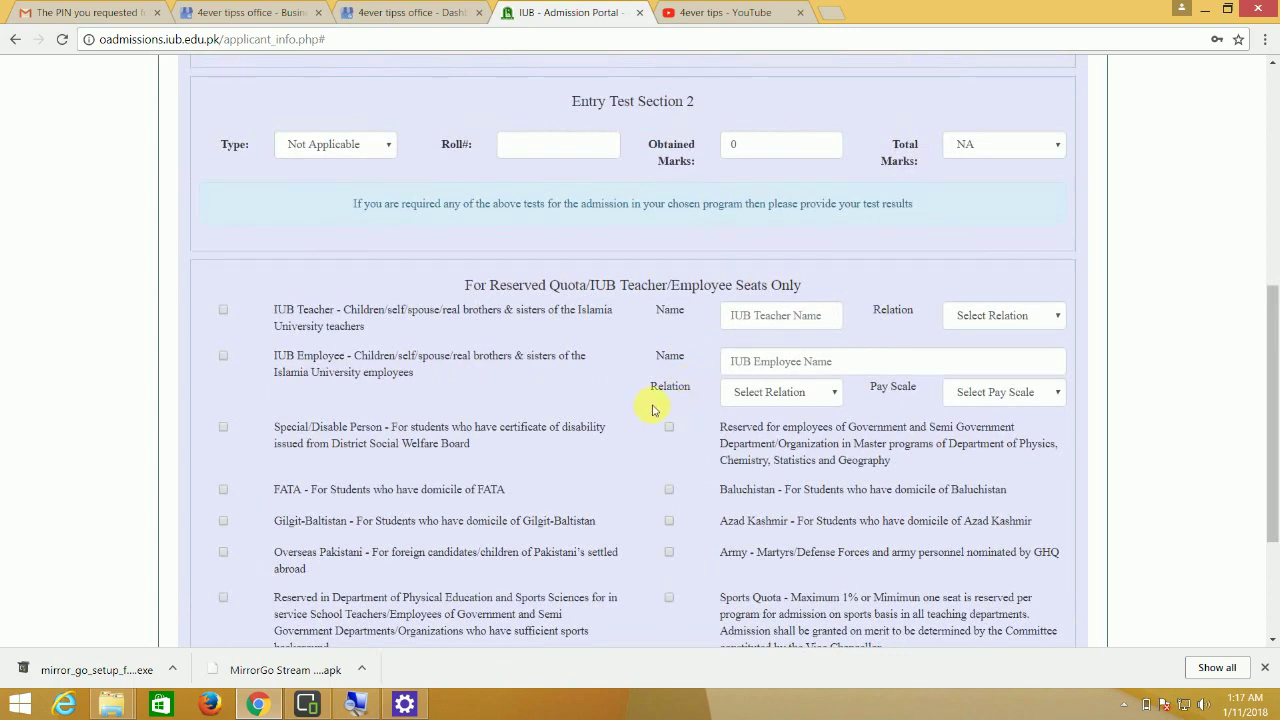
scroll(604, 319, "up", 1)
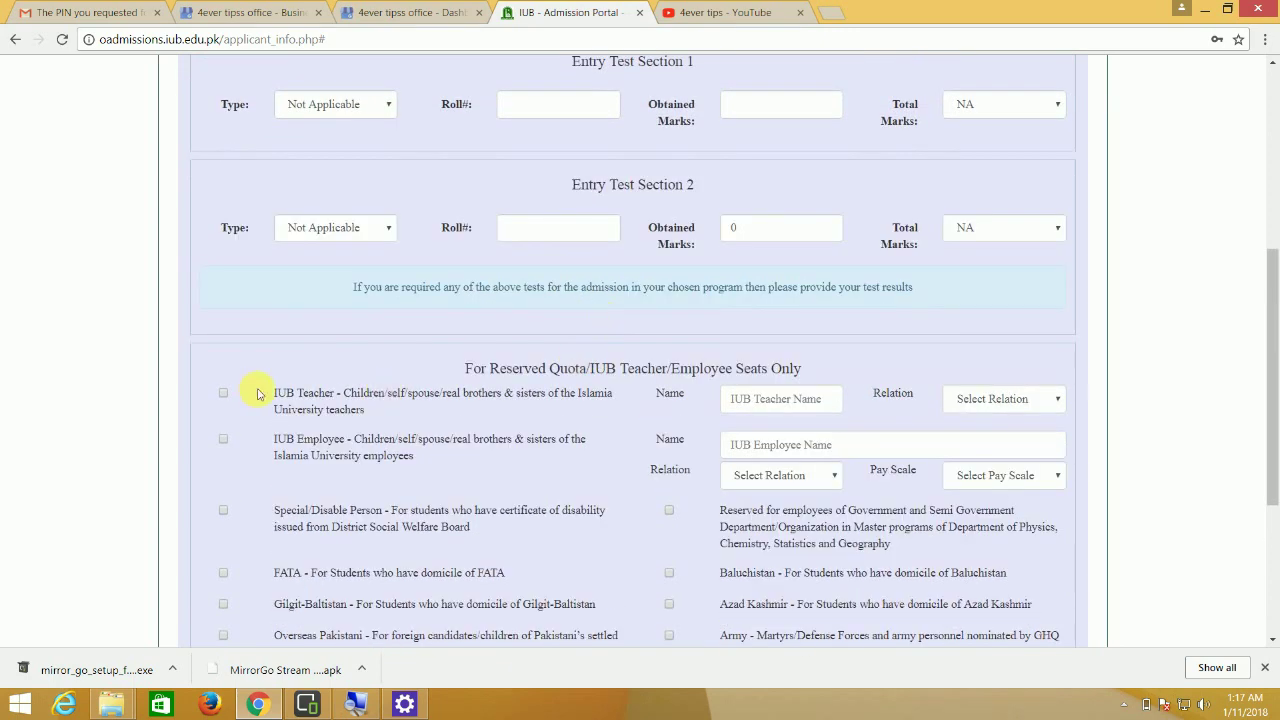
scroll(520, 490, "down", 2)
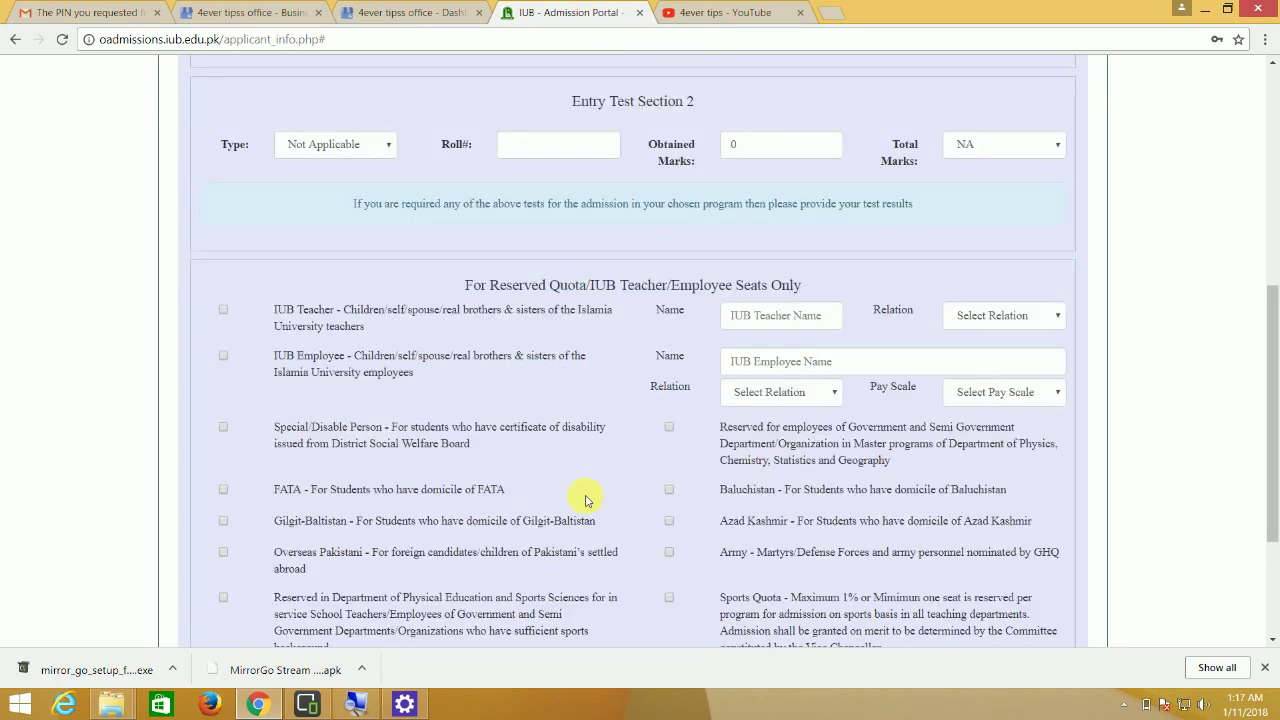
scroll(574, 289, "up", 4)
scroll(737, 183, "down", 5)
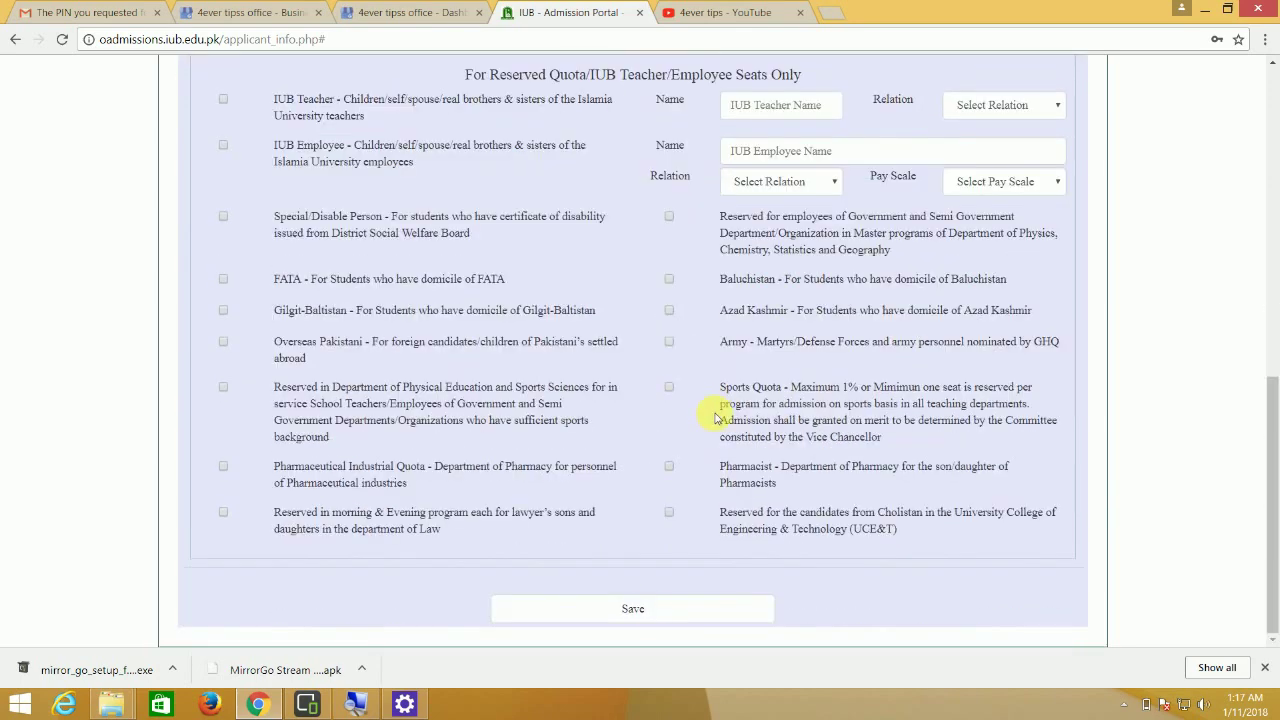
scroll(750, 460, "up", 8)
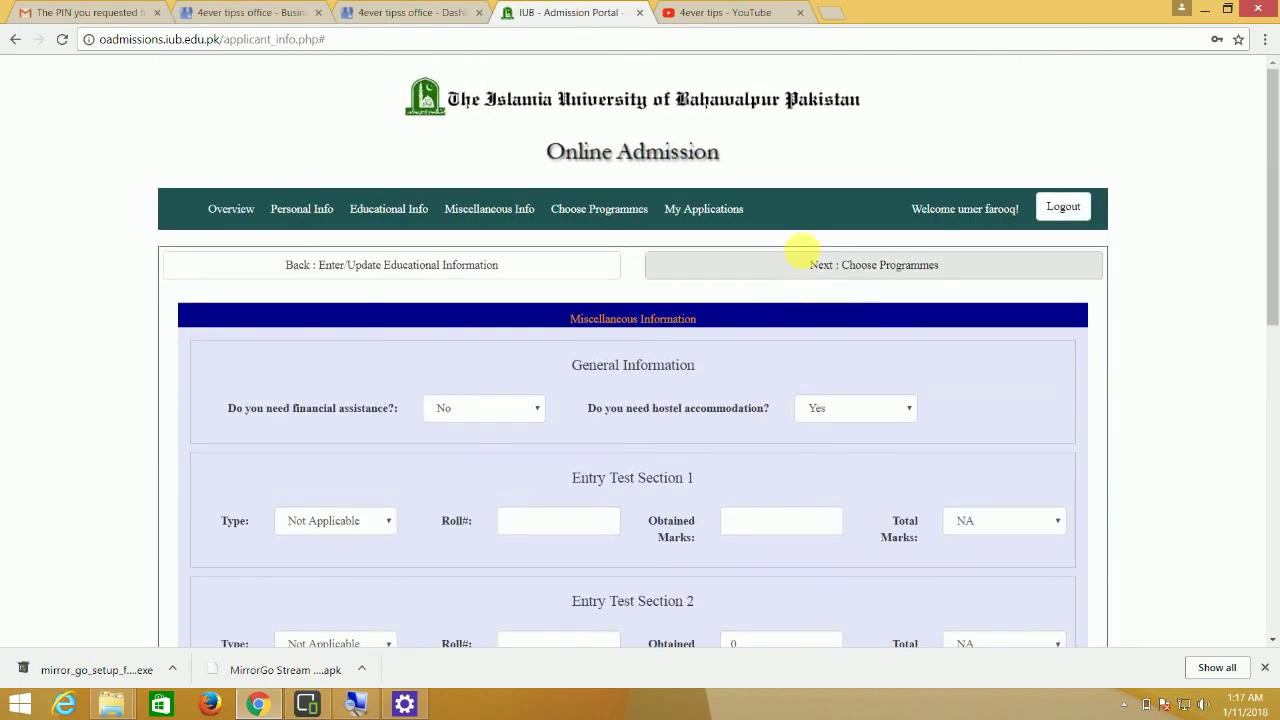
- Continue to programme selection and expand the Faculty of Arts BWP Campus to browse its departments and programmes
left_click(800, 268)
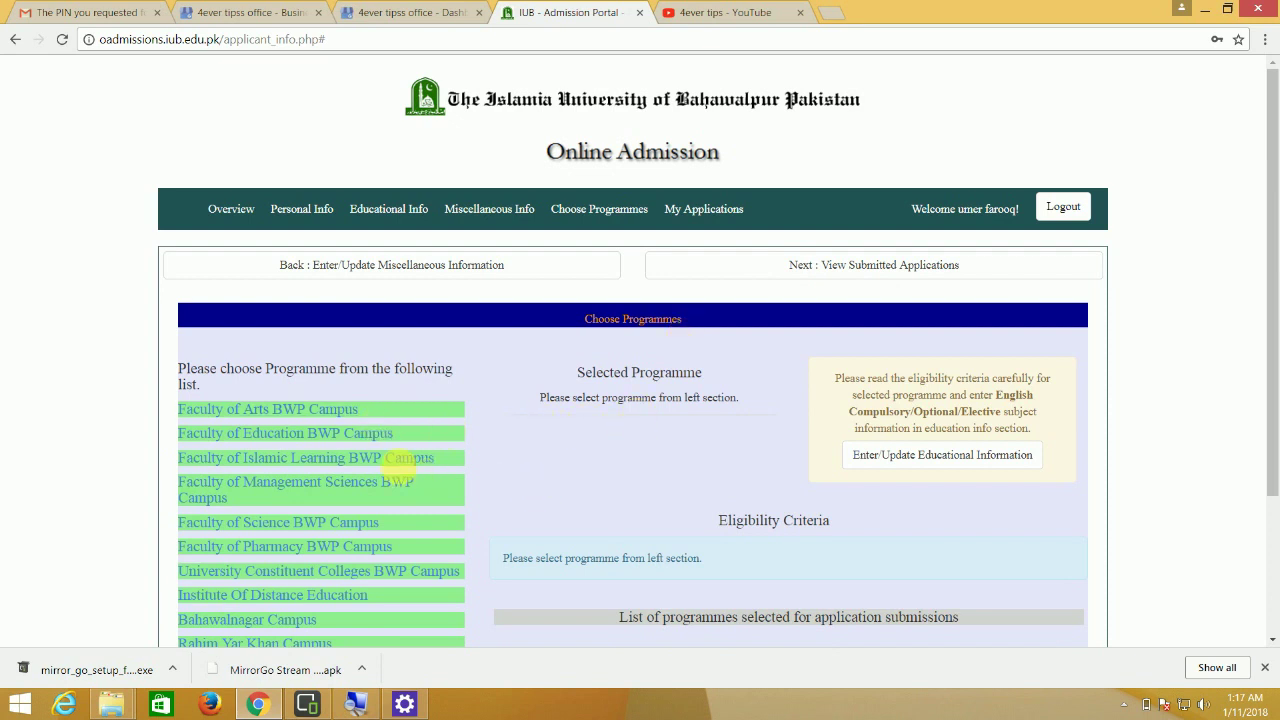
left_click(314, 412)
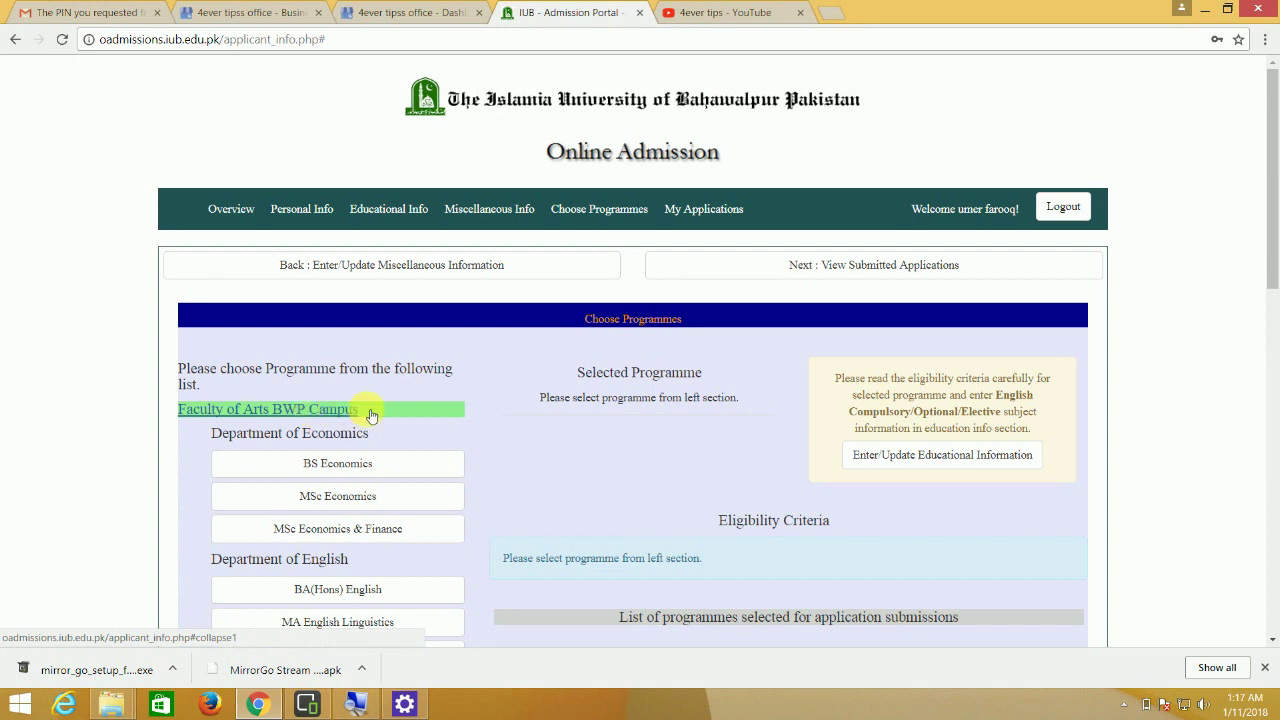
scroll(387, 419, "down", 1)
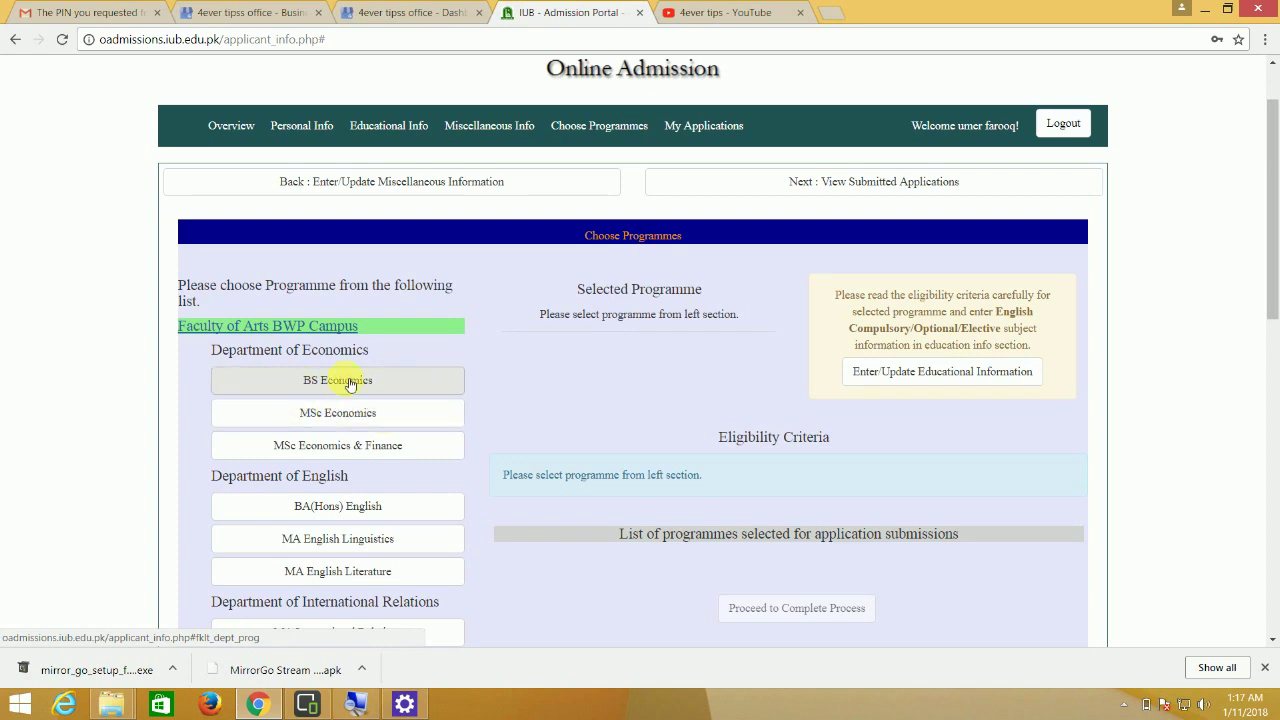
scroll(457, 380, "down", 1)
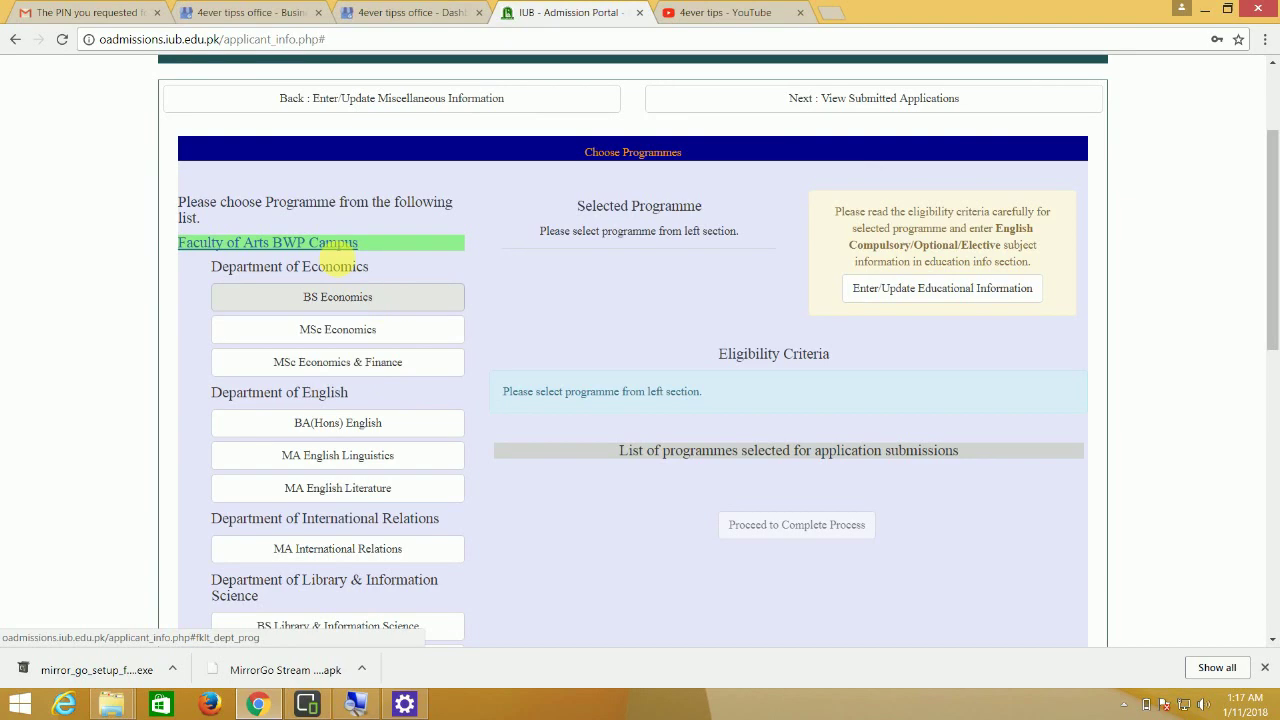
scroll(420, 330, "down", 2)
scroll(428, 398, "up", 1)
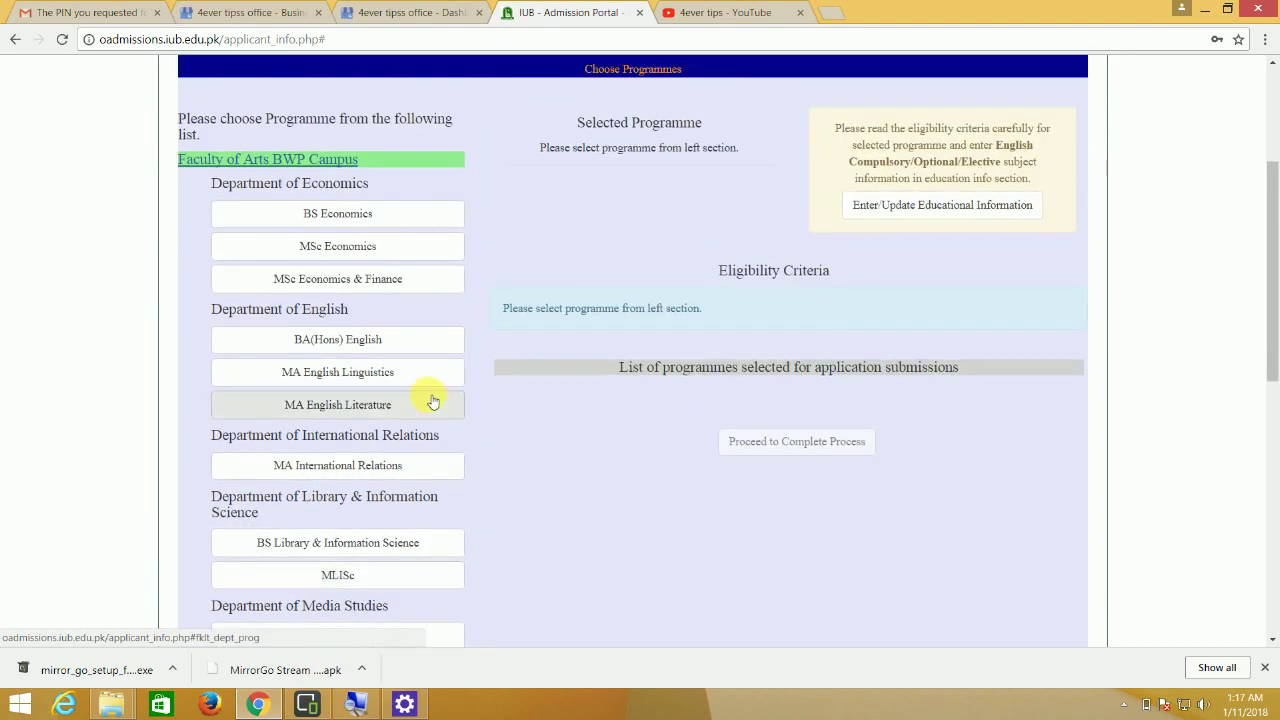
scroll(405, 405, "down", 2)
scroll(418, 414, "up", 1)
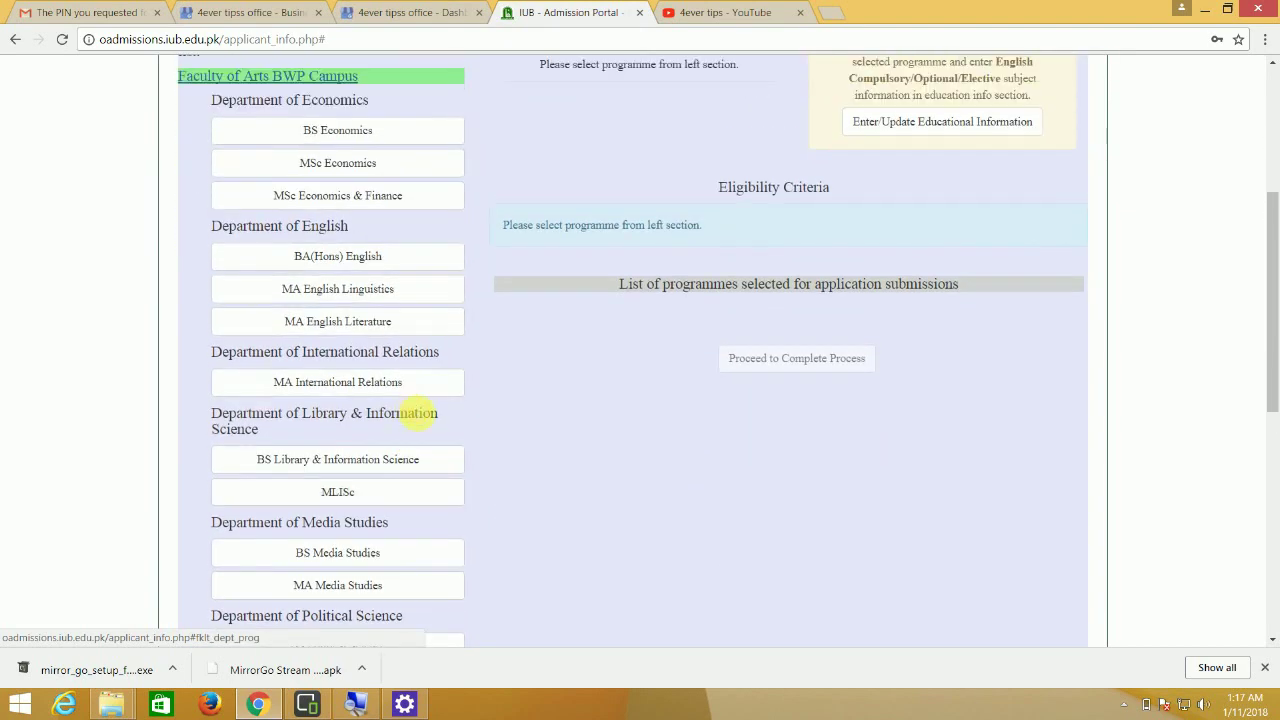
- Select BS Economics, accept its eligibility criteria to apply for it, and proceed to complete the application process
left_click(343, 131)
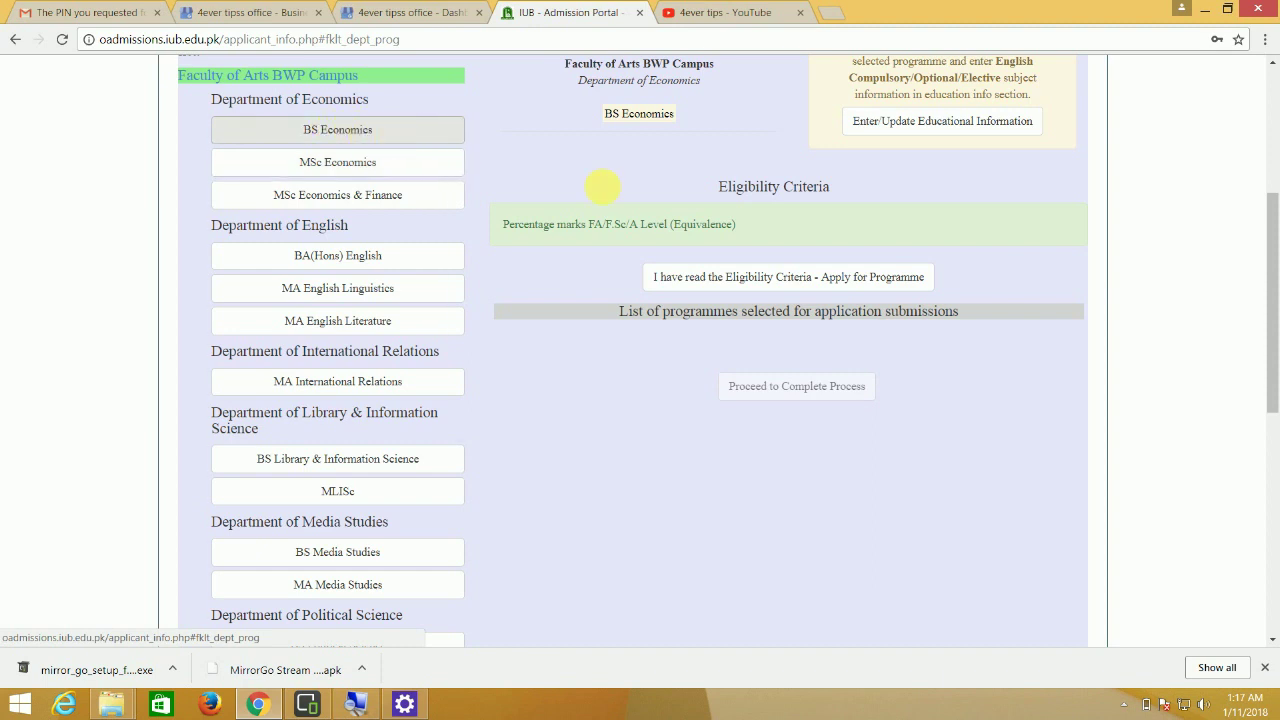
scroll(626, 200, "up", 1)
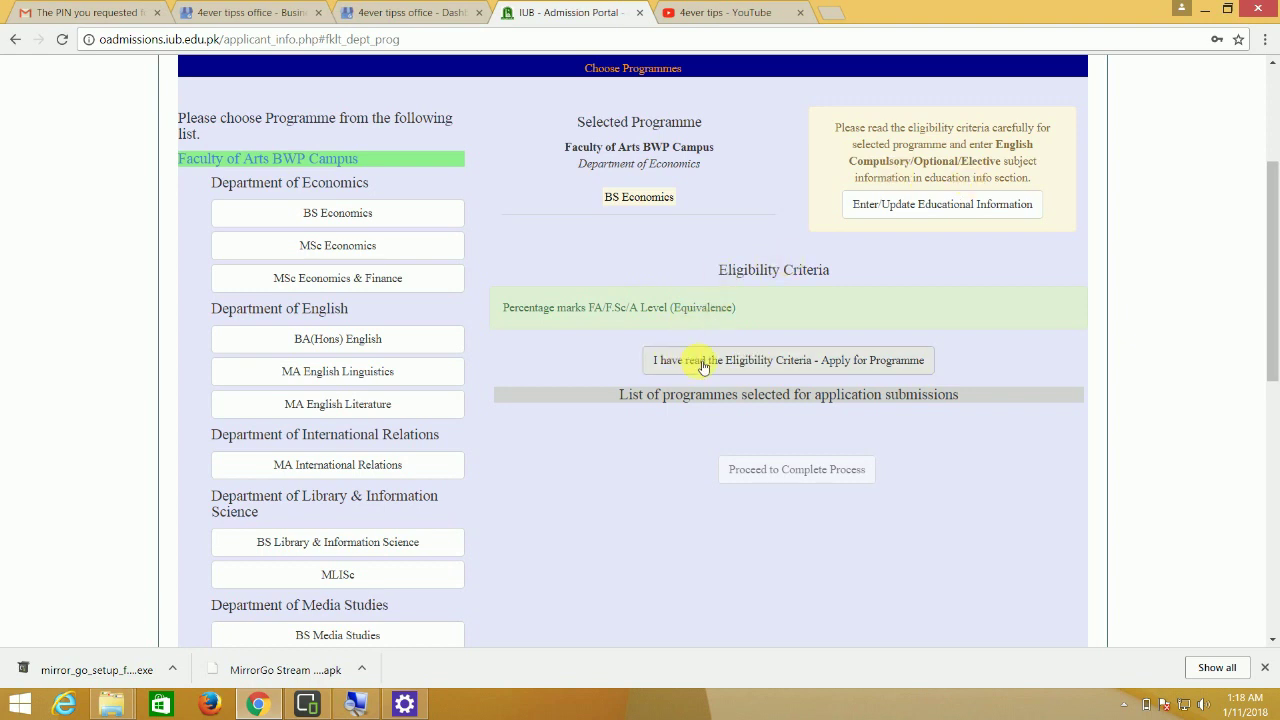
left_click(789, 362)
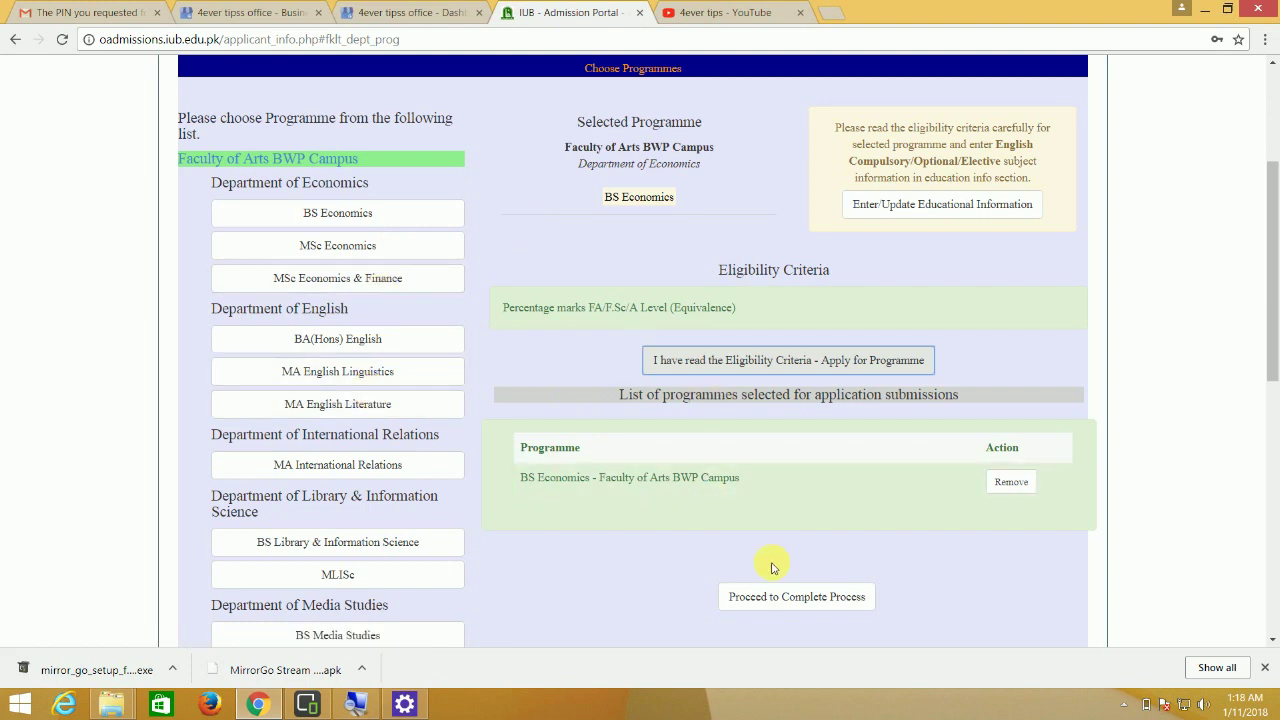
left_click(820, 596)
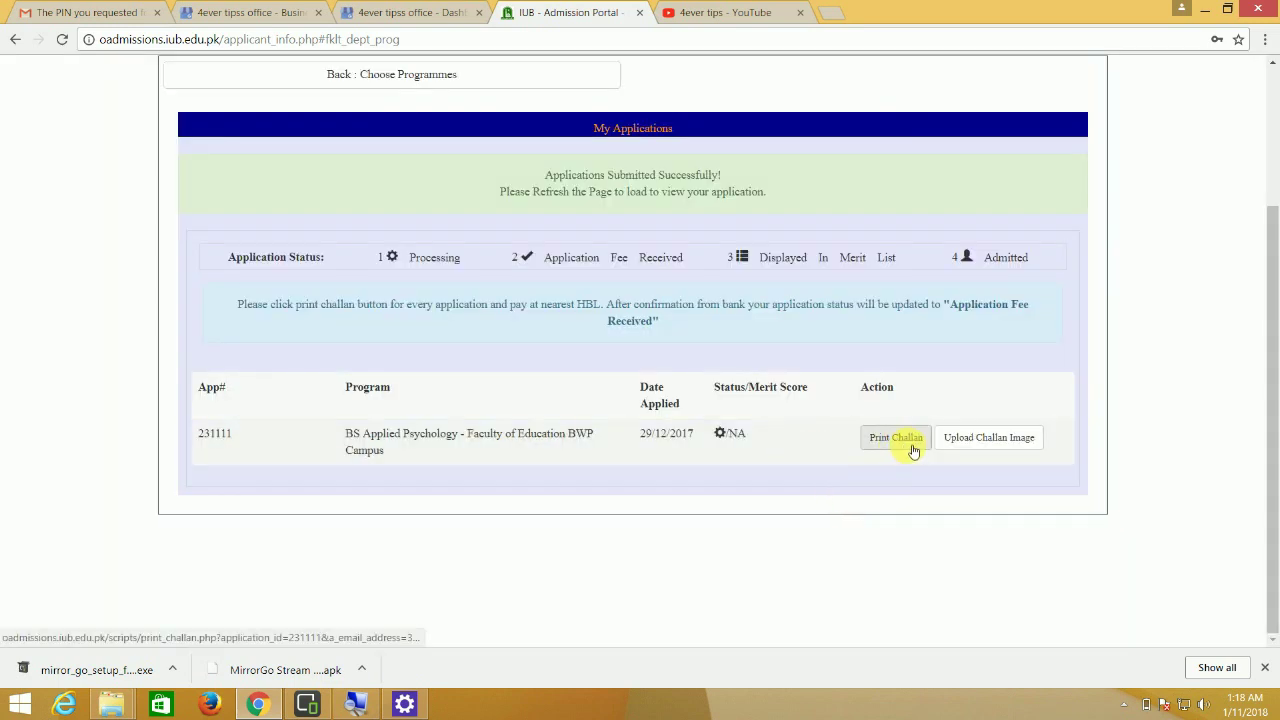
- Open the printable fee challan for the BS Applied Psychology application, examine its copies, and return to the application list
left_click(908, 440)
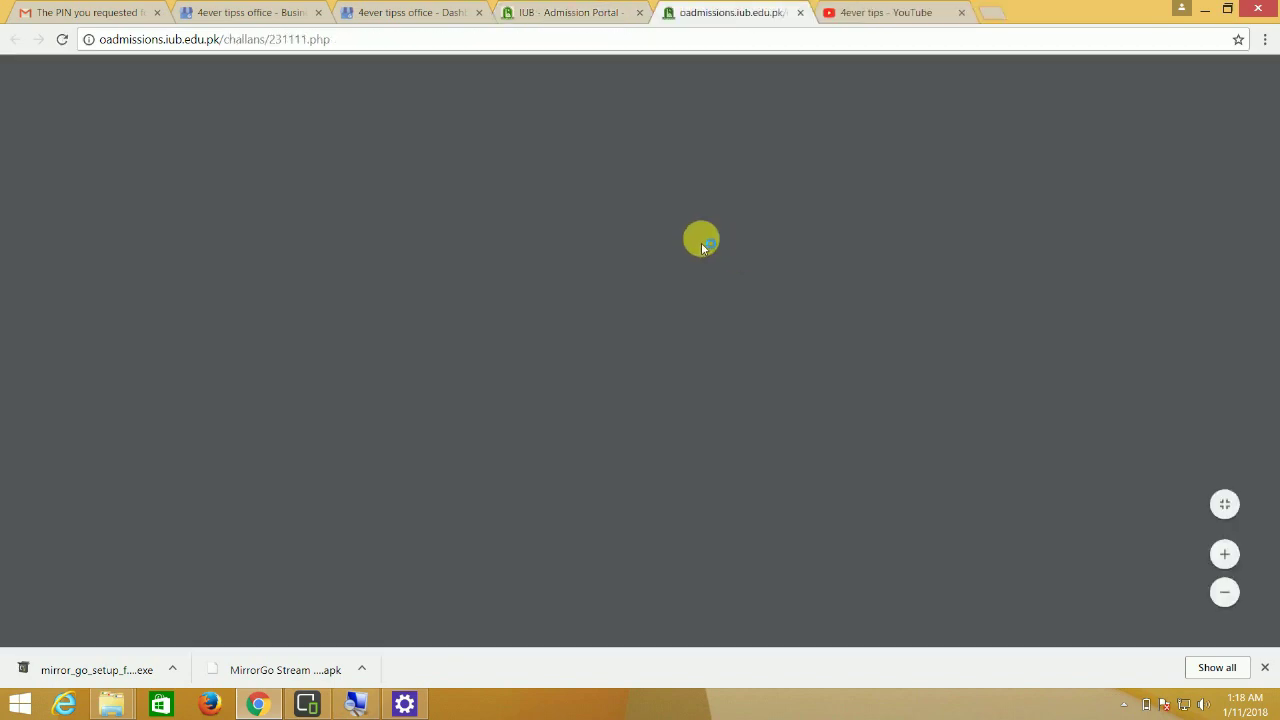
scroll(698, 227, "down", 3)
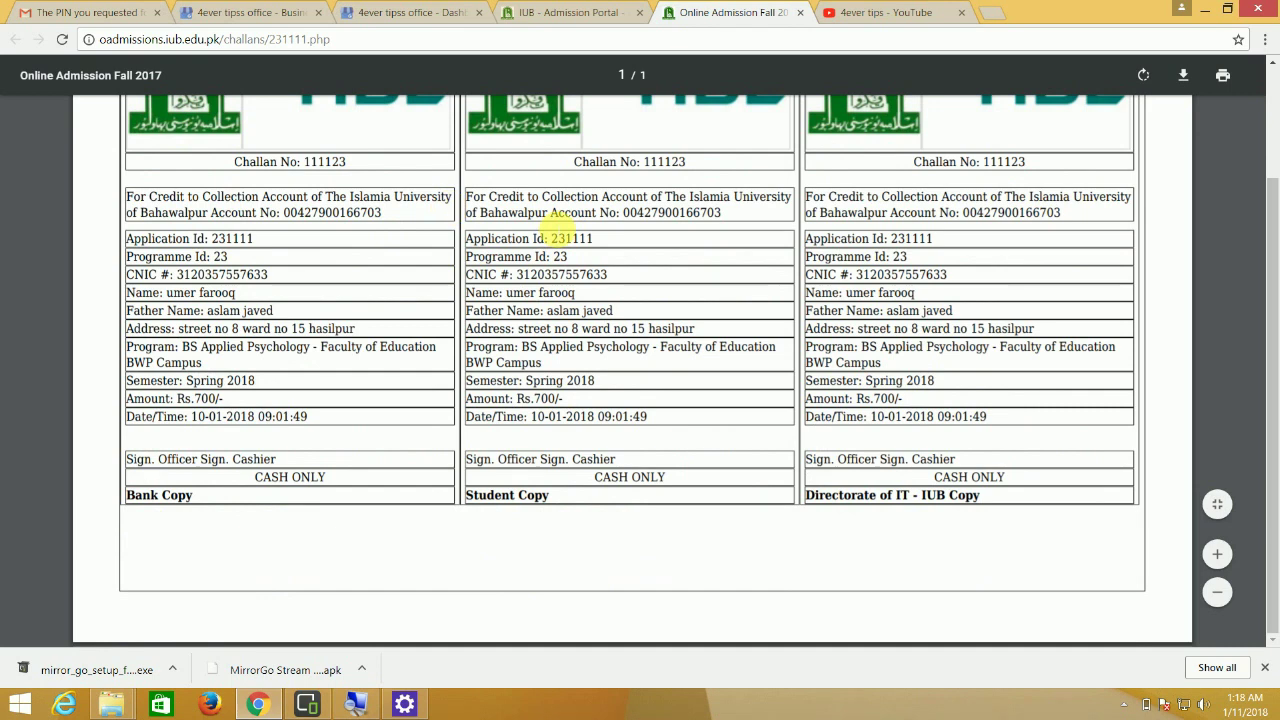
scroll(679, 311, "up", 3)
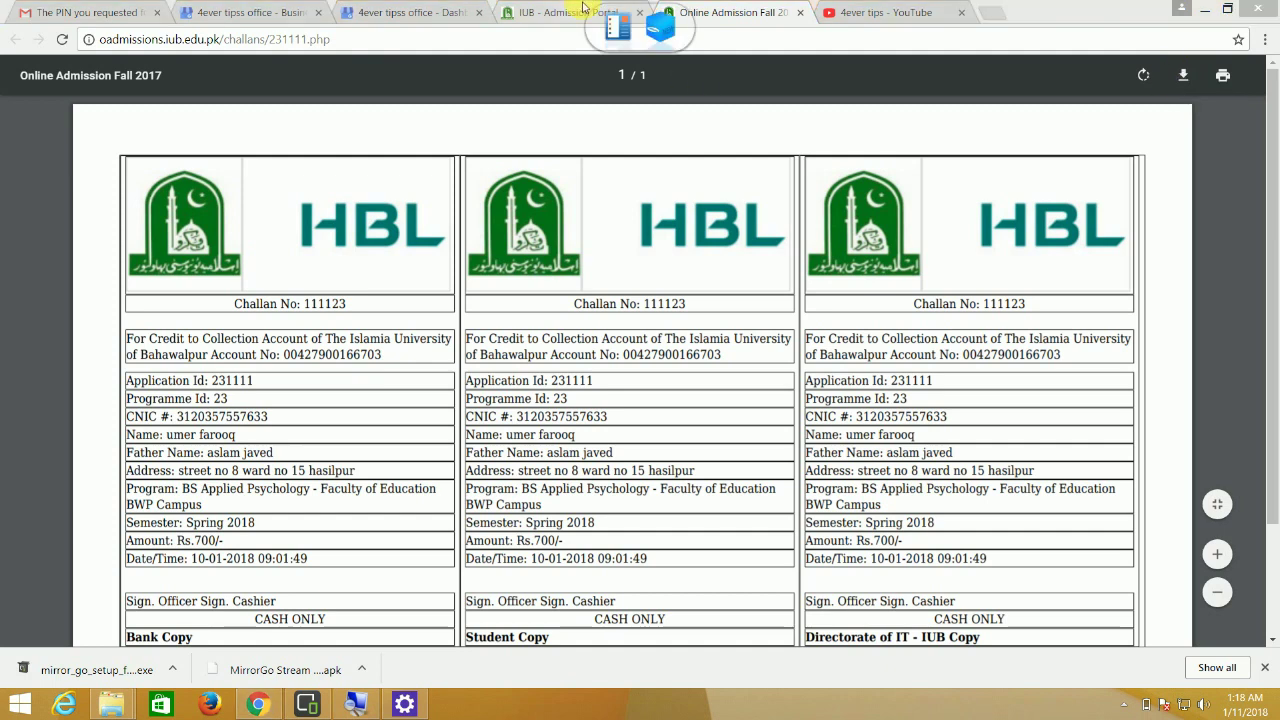
left_click(548, 12)
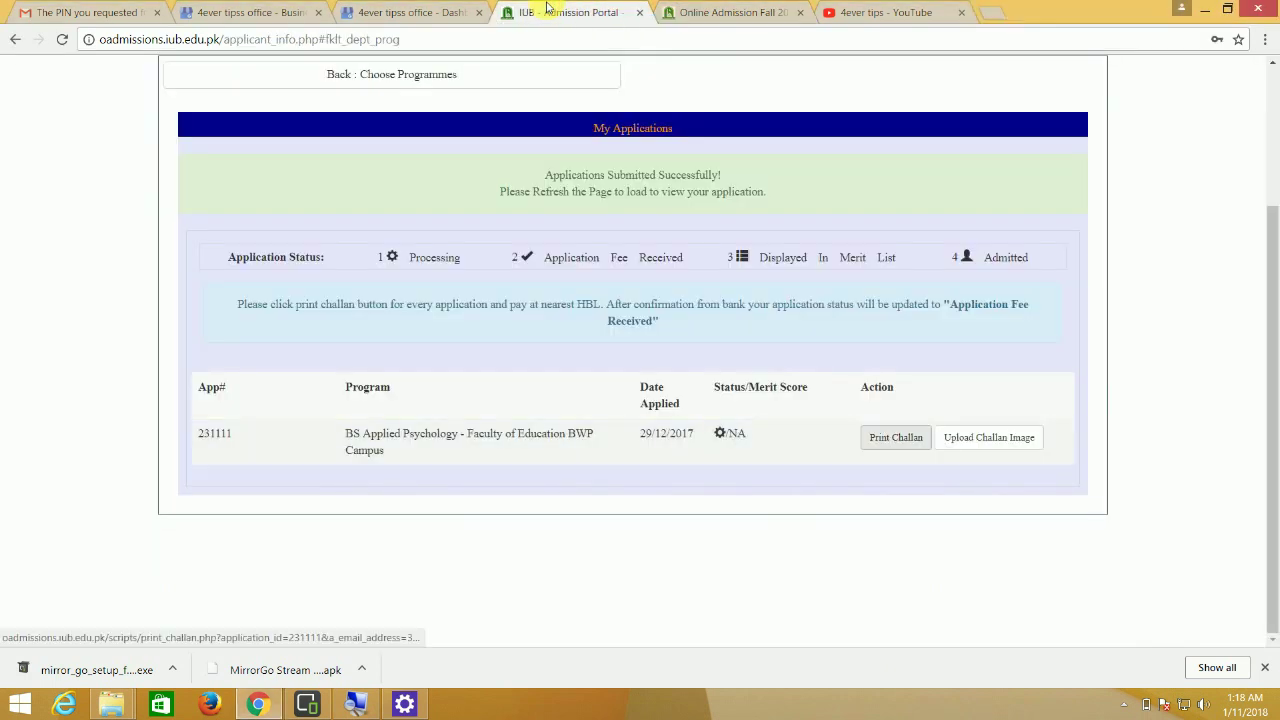
left_click(731, 10)
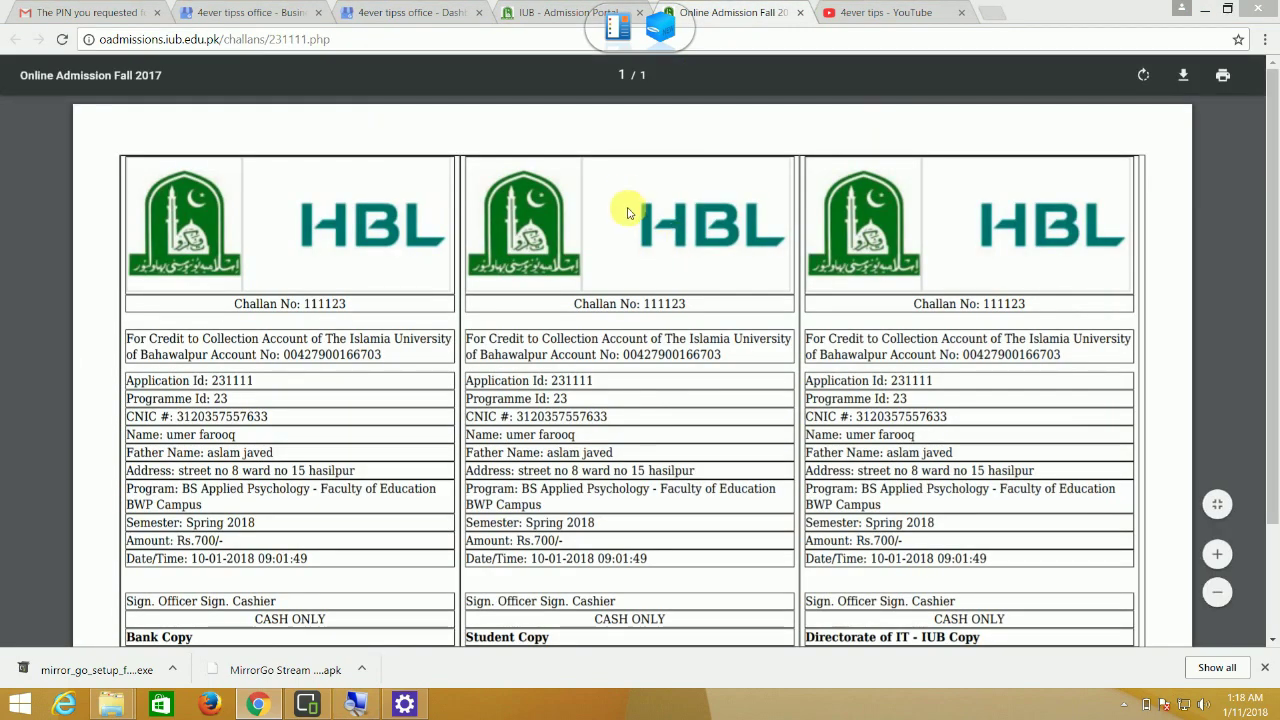
left_click(556, 12)
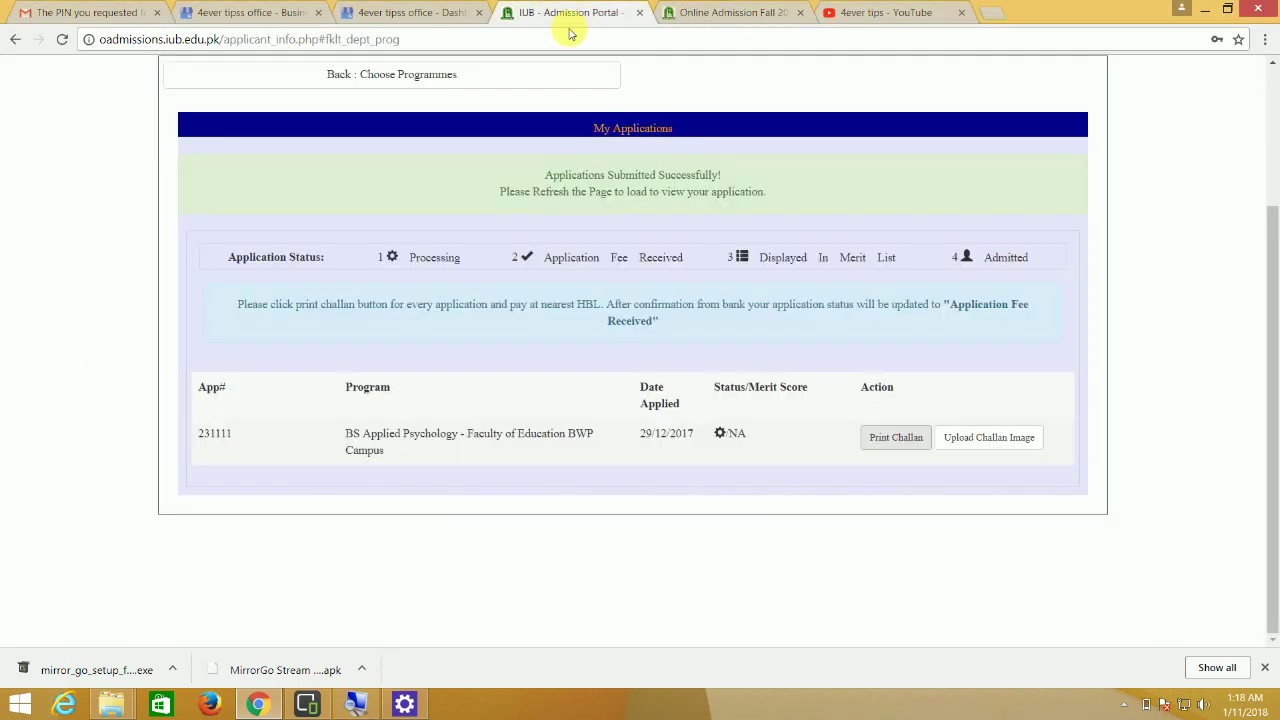
- Inspect the challan image upload form and its file picker for the BS Applied Psychology application, and close both without uploading
left_click(967, 438)
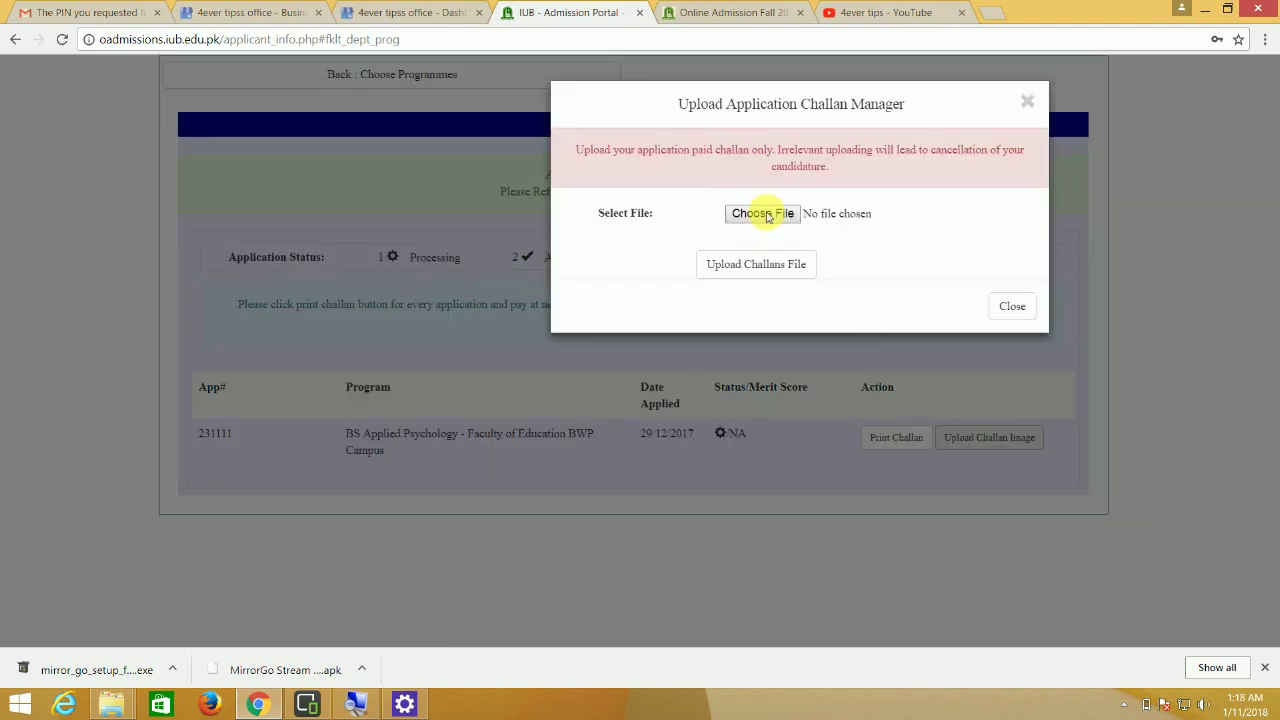
left_click(766, 214)
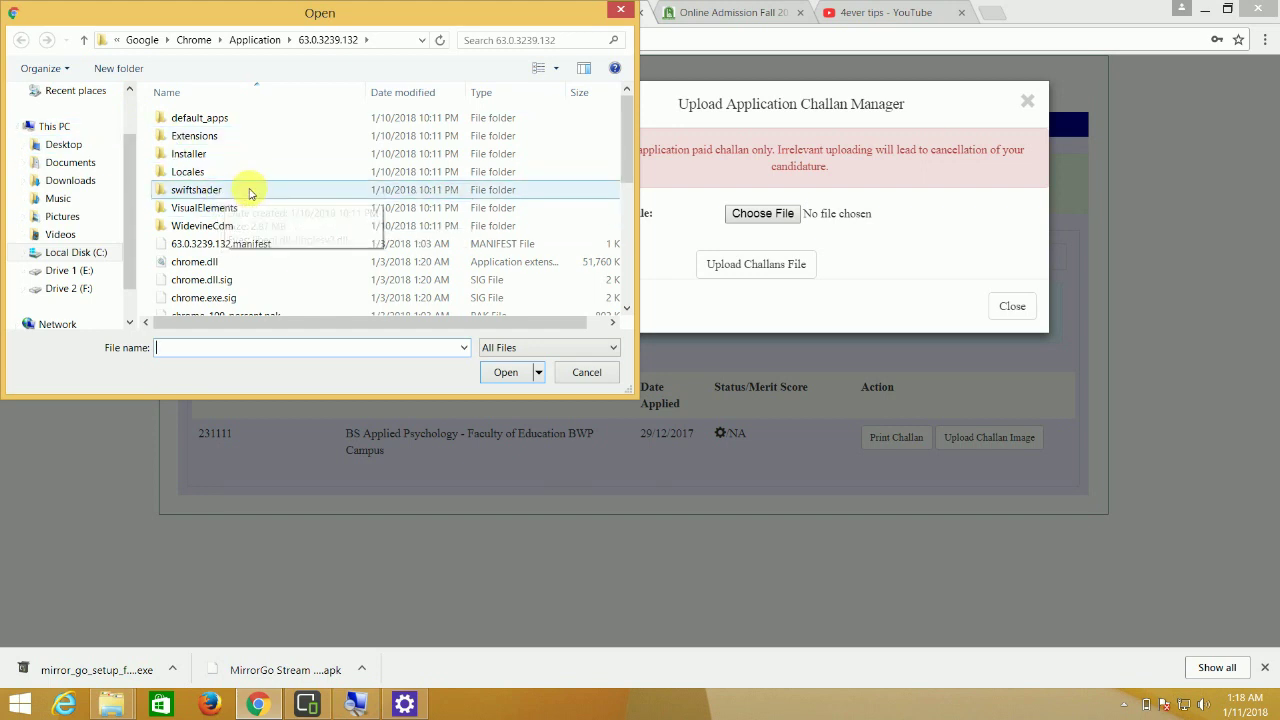
left_click(582, 377)
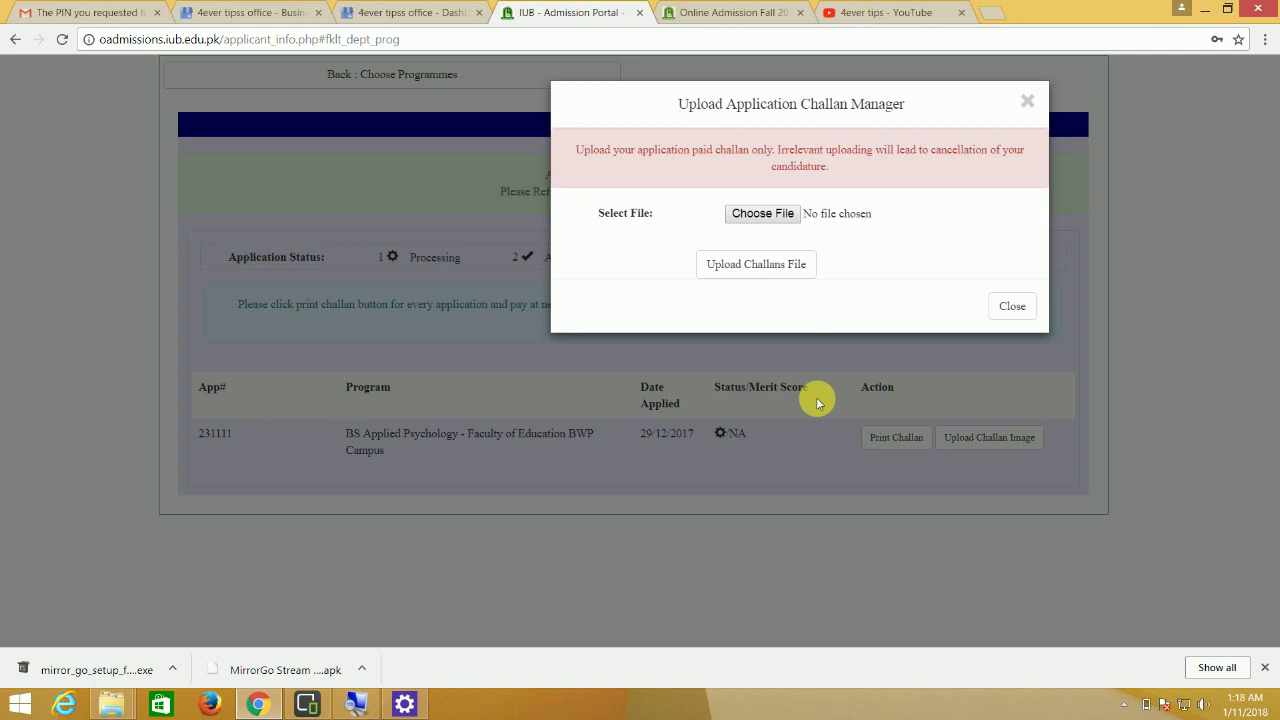
left_click(1008, 308)
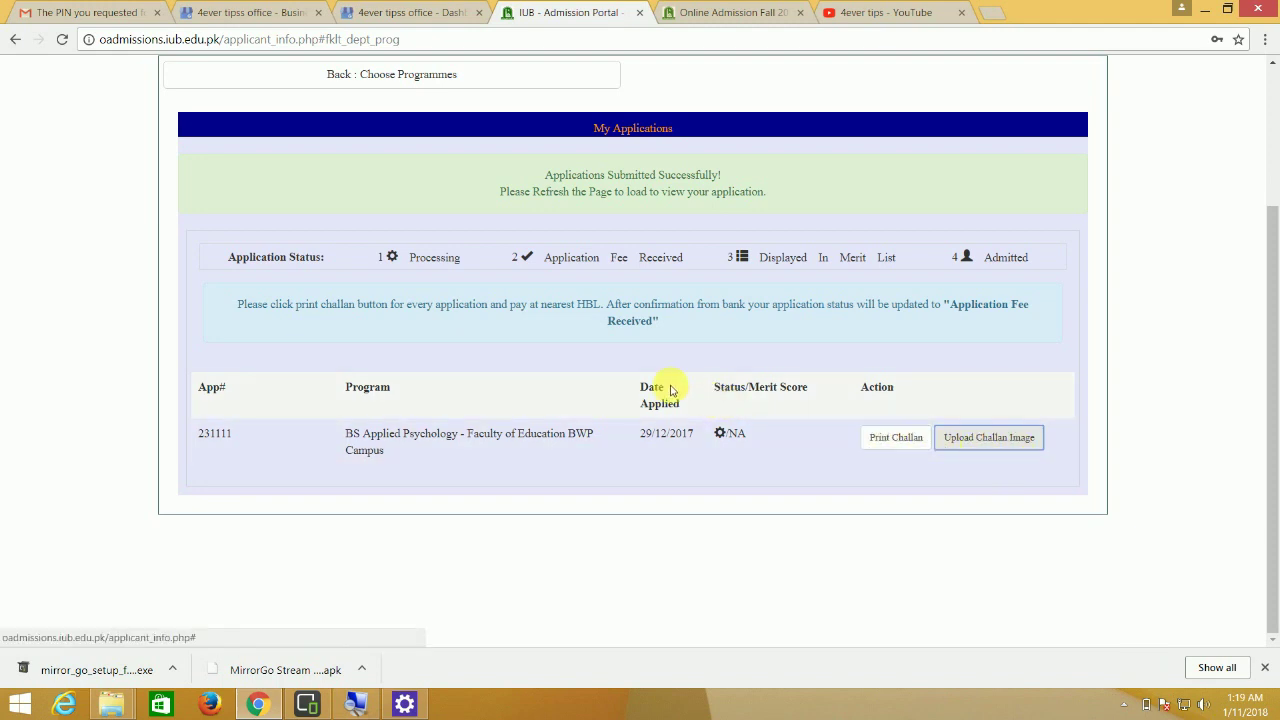
- Open the information overview and read the Candidate Picture notice about when picture upload is enabled
scroll(591, 314, "up", 1)
left_click(230, 209)
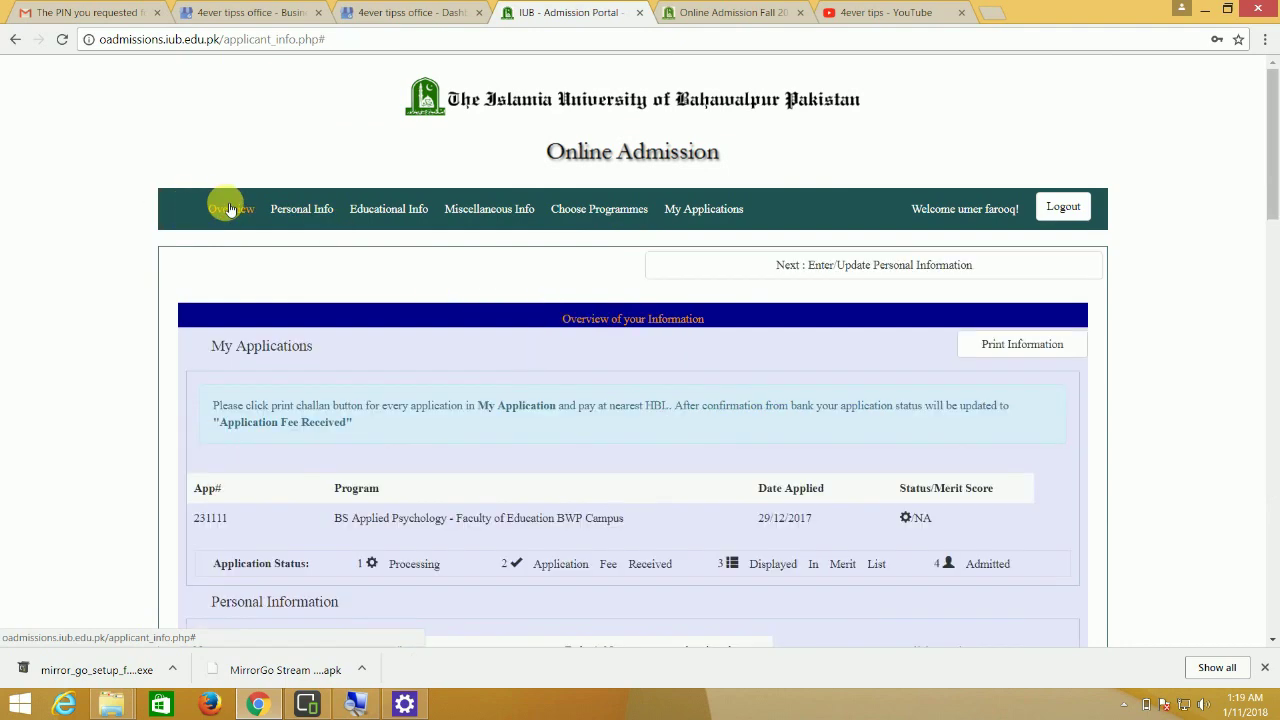
scroll(730, 443, "down", 4)
left_click_drag(893, 267, 1038, 354)
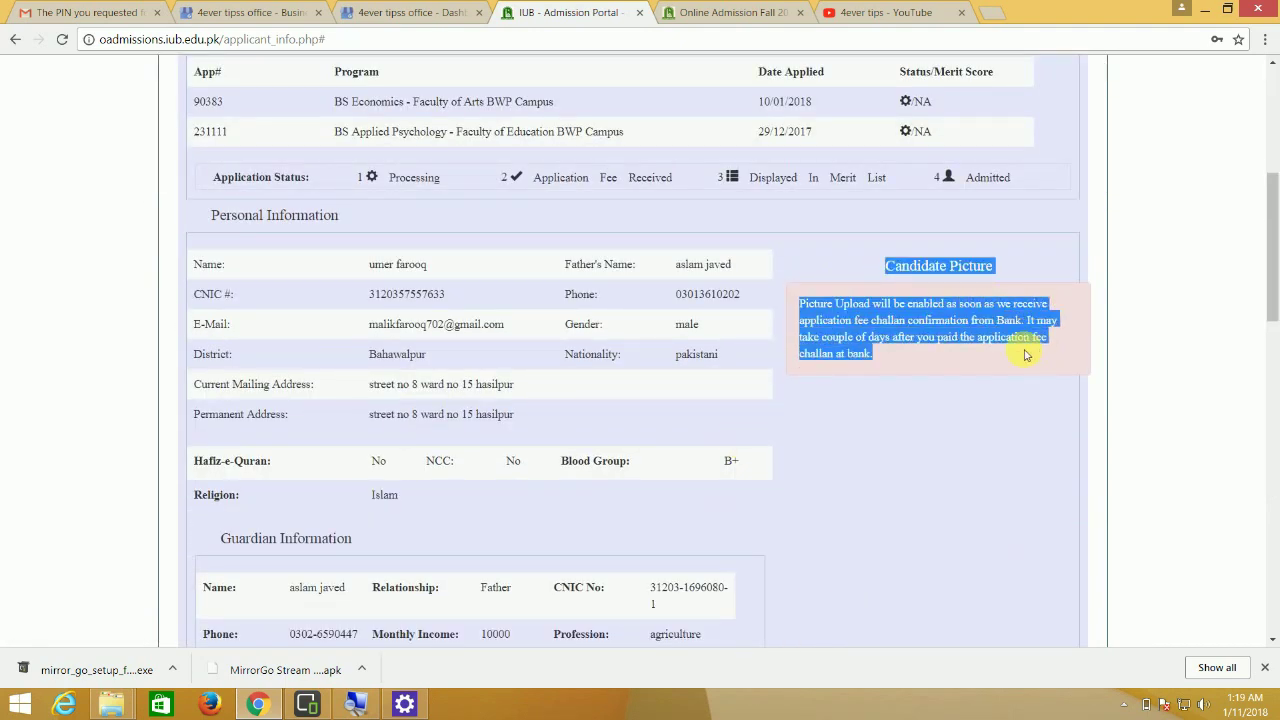
left_click(908, 369)
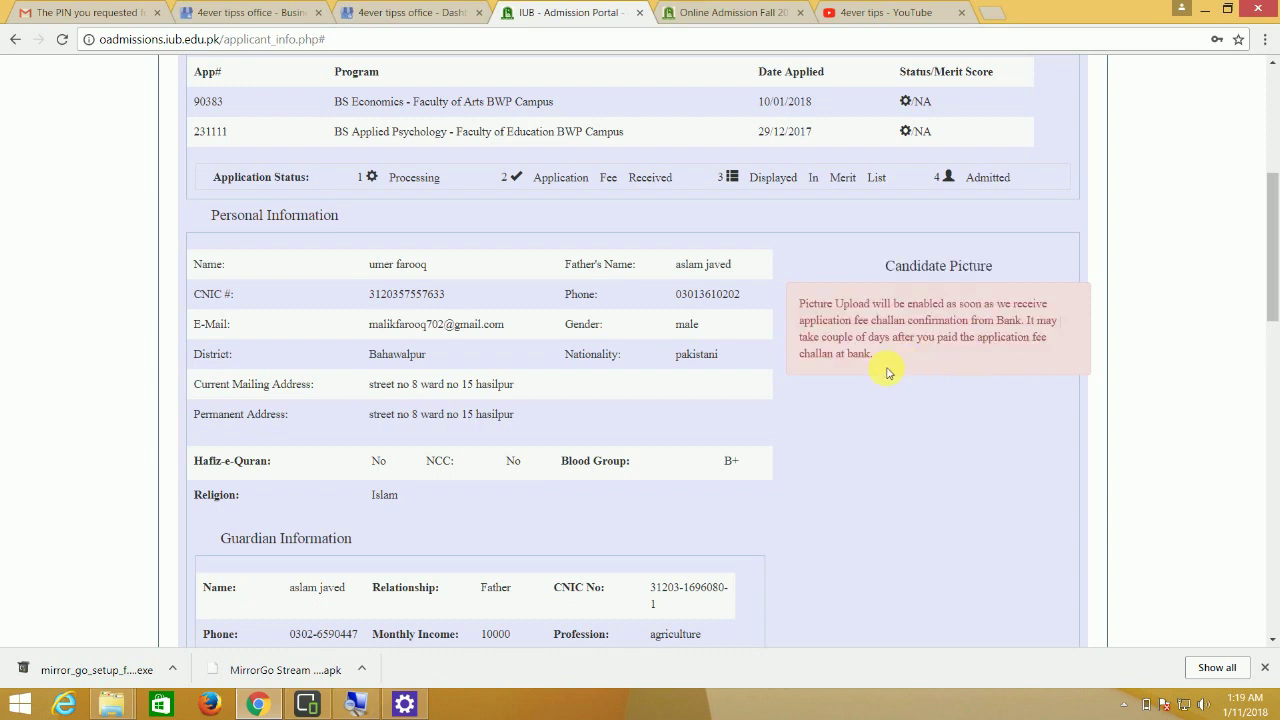
left_click_drag(881, 364, 883, 271)
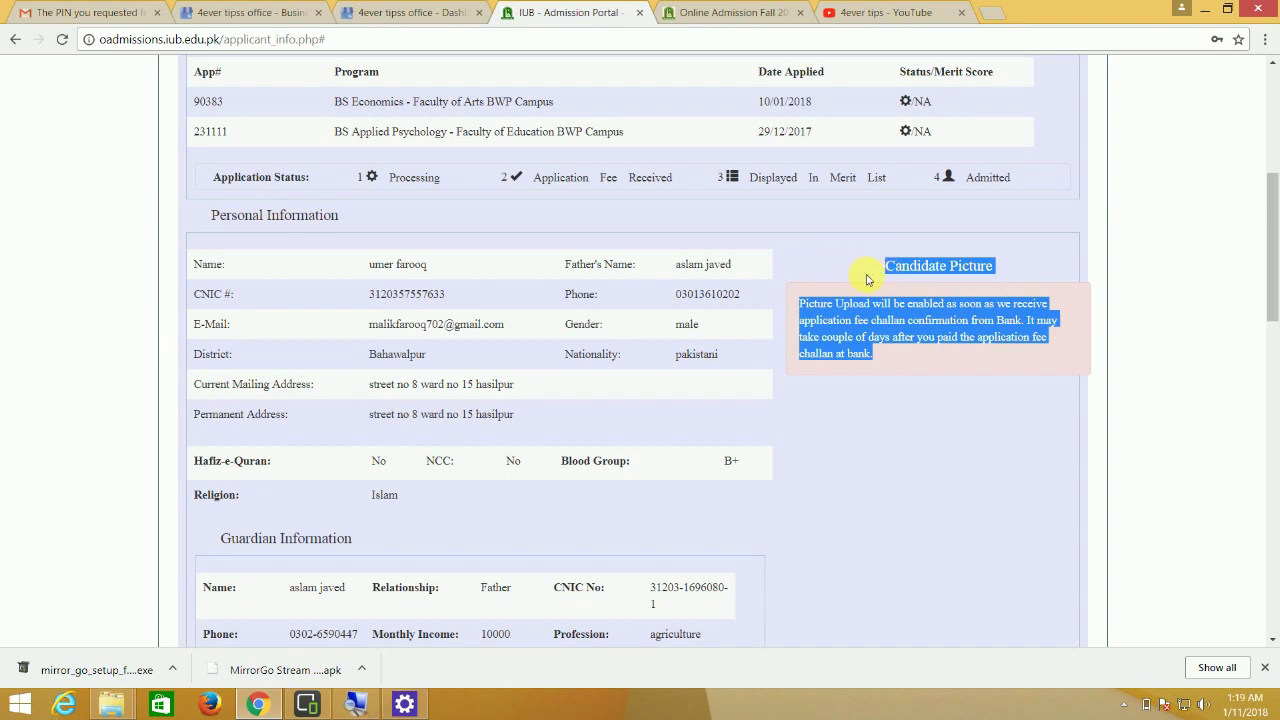
left_click(851, 284)
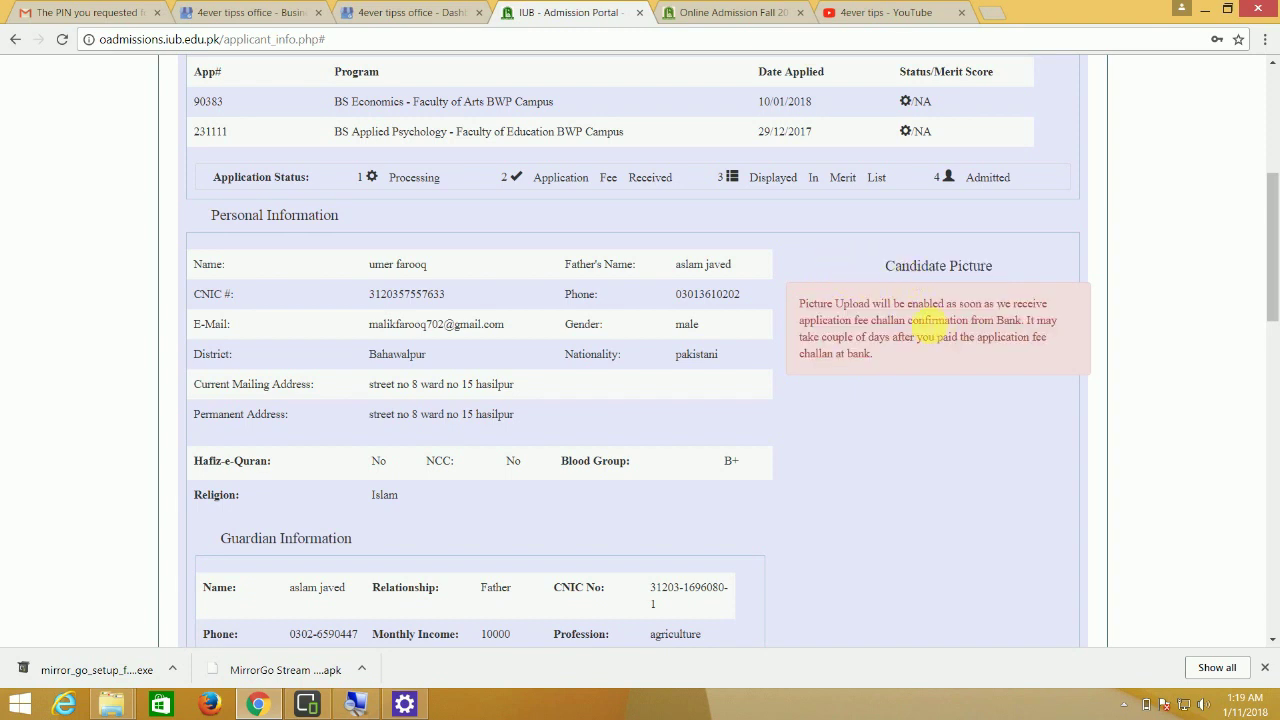
scroll(909, 330, "down", 1)
scroll(907, 330, "up", 1)
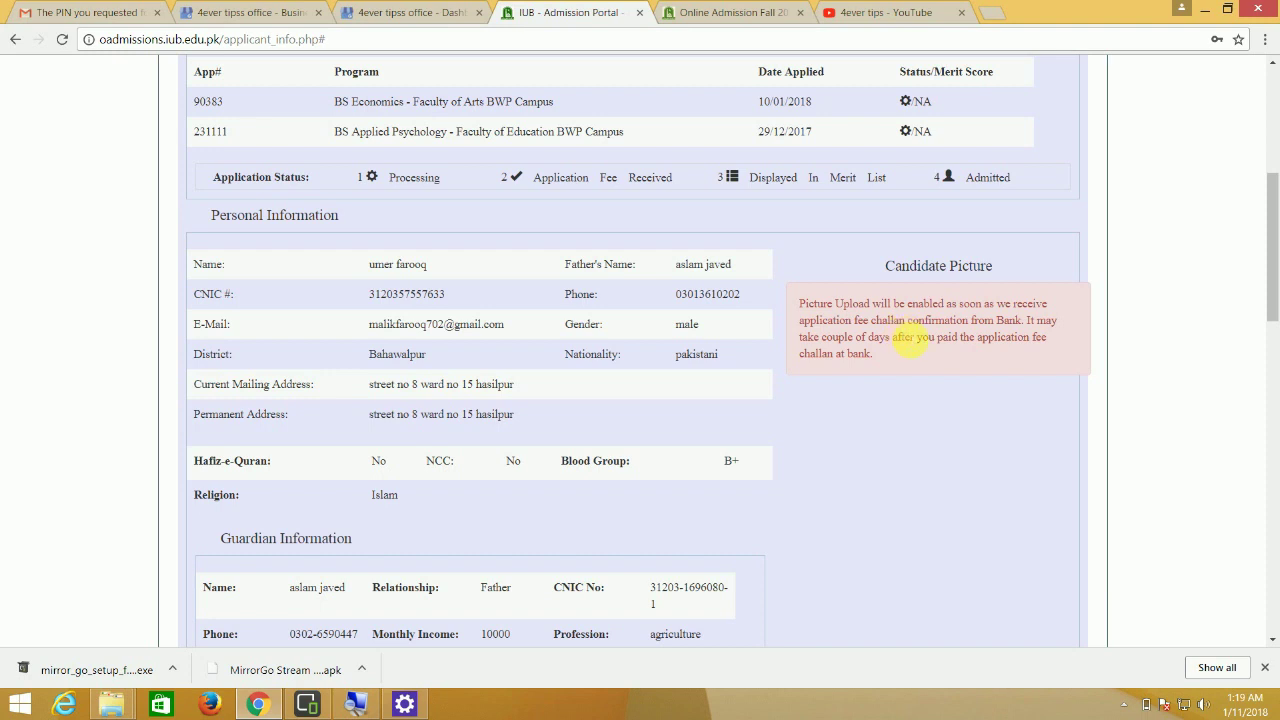
left_click_drag(890, 362, 803, 317)
scroll(824, 342, "up", 1)
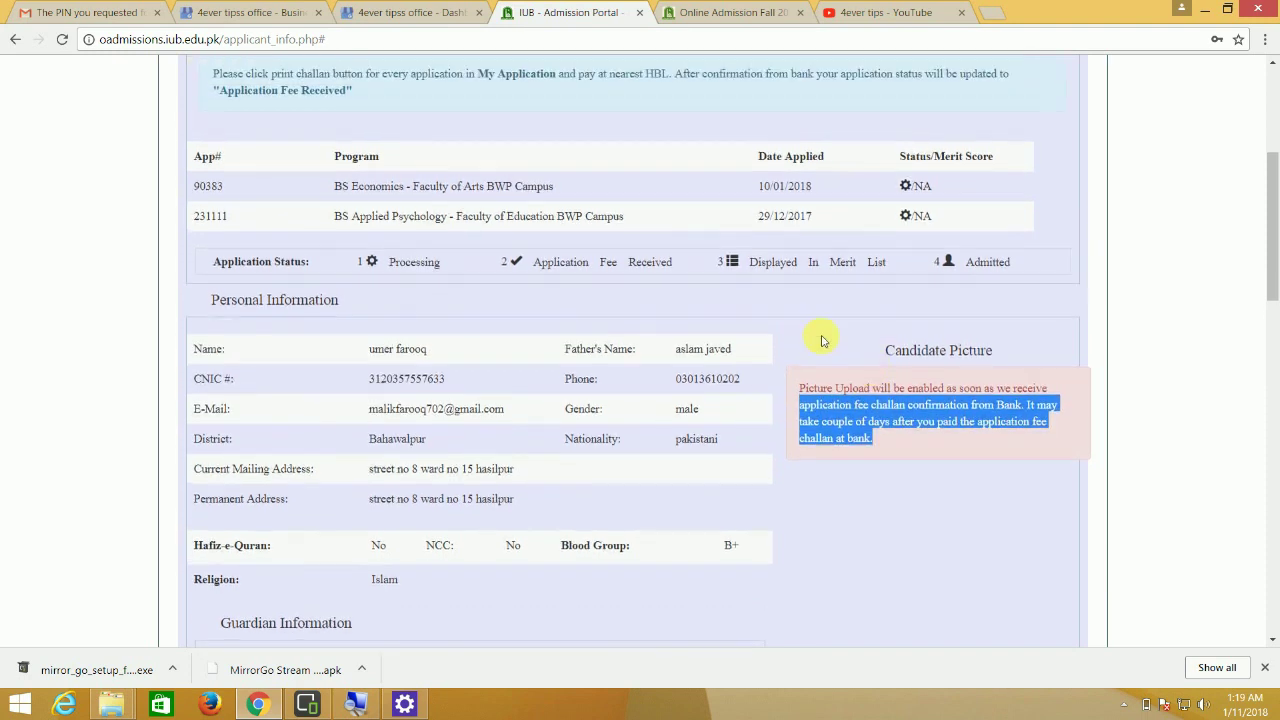
- Return to My Applications and check the application status legend and the challan actions for the listed application
scroll(822, 341, "up", 4)
left_click(703, 208)
scroll(913, 416, "down", 1)
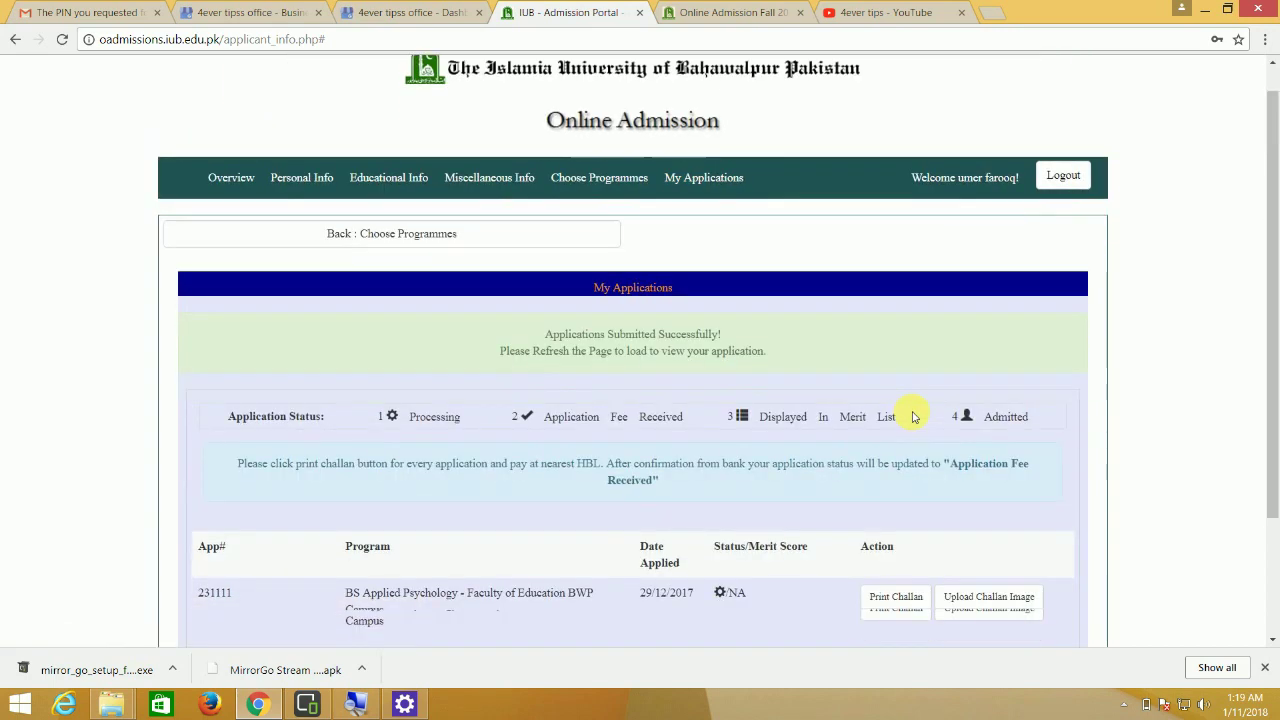
scroll(913, 416, "down", 1)
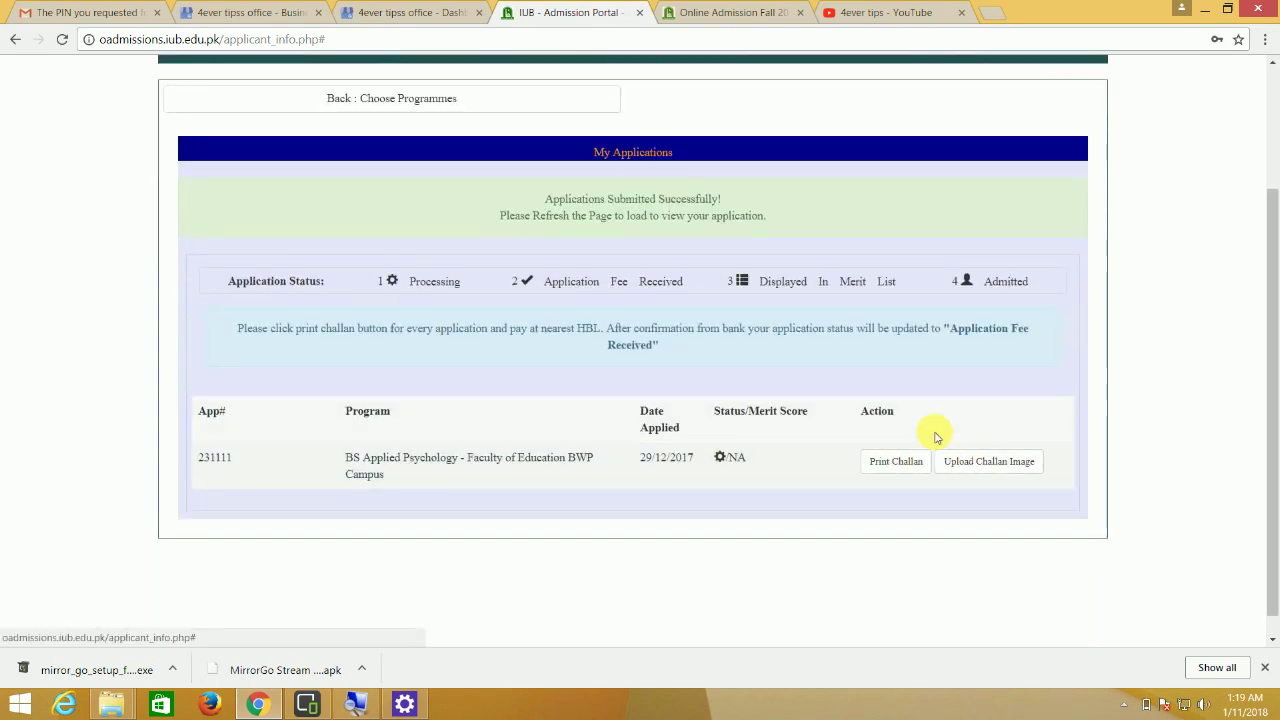
scroll(878, 395, "up", 2)
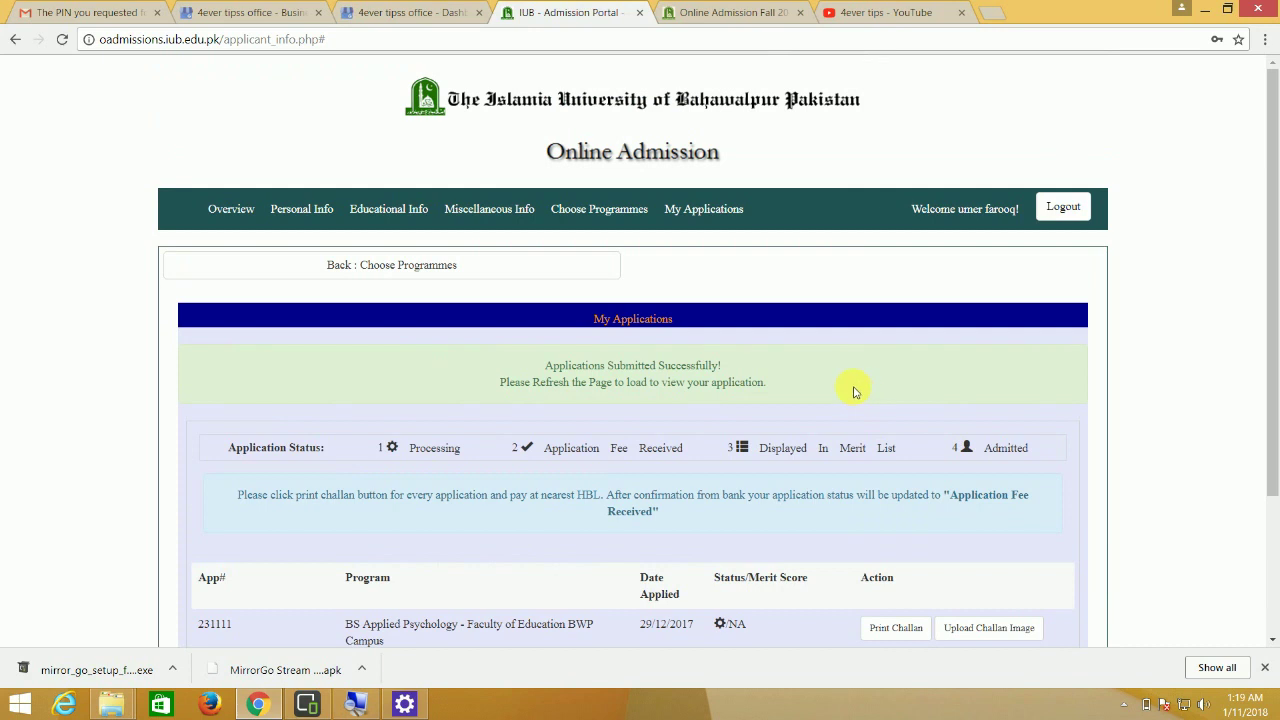